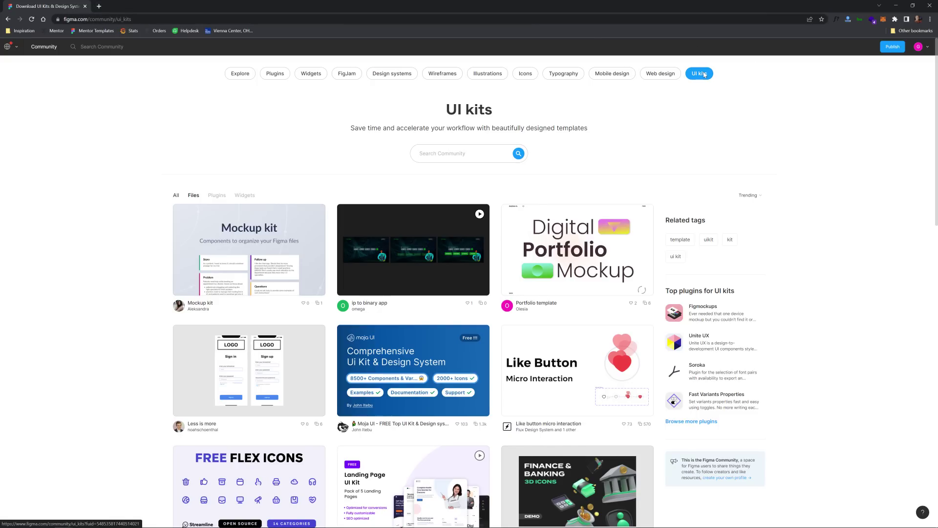
Scroll through the UI kits cards on Figma Community to find the Like button micro interaction file
scroll(126, 151, "down", 15)
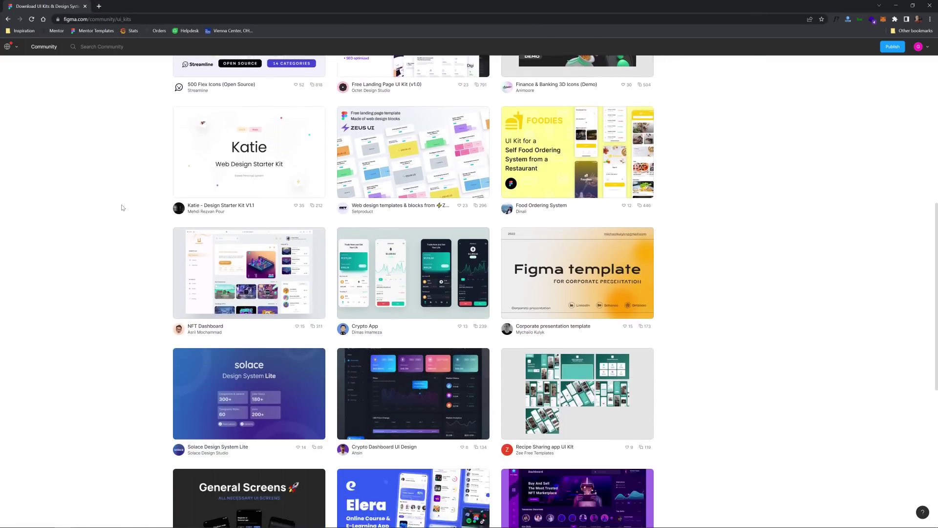
scroll(98, 228, "down", 5)
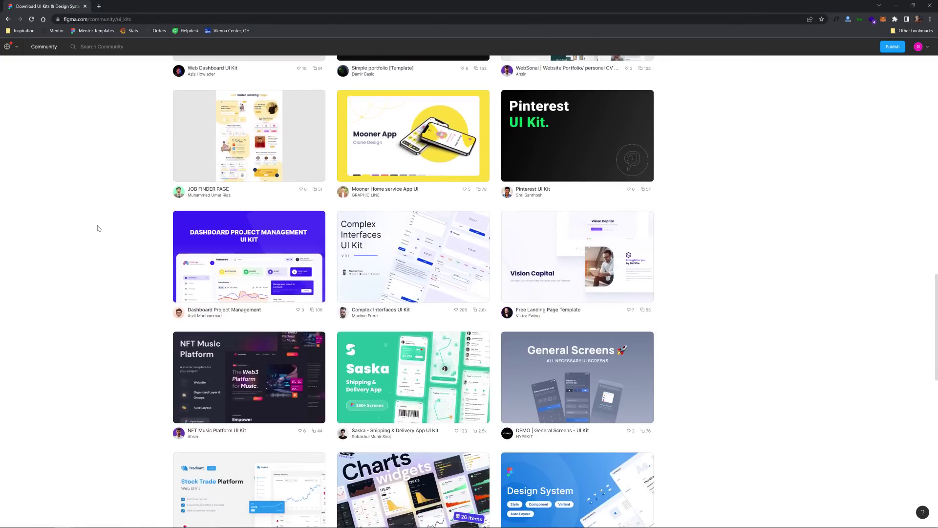
scroll(100, 229, "up", 9)
scroll(100, 230, "up", 10)
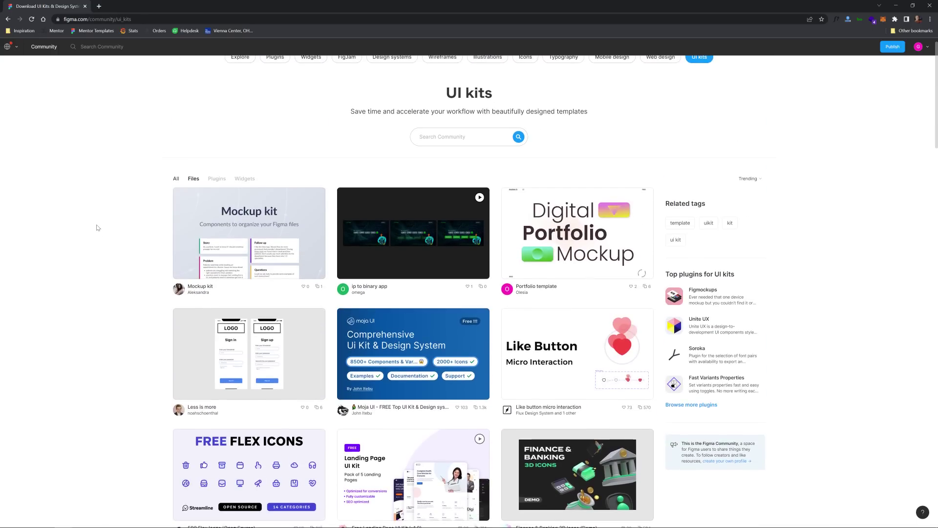
scroll(87, 210, "down", 4)
scroll(86, 209, "up", 5)
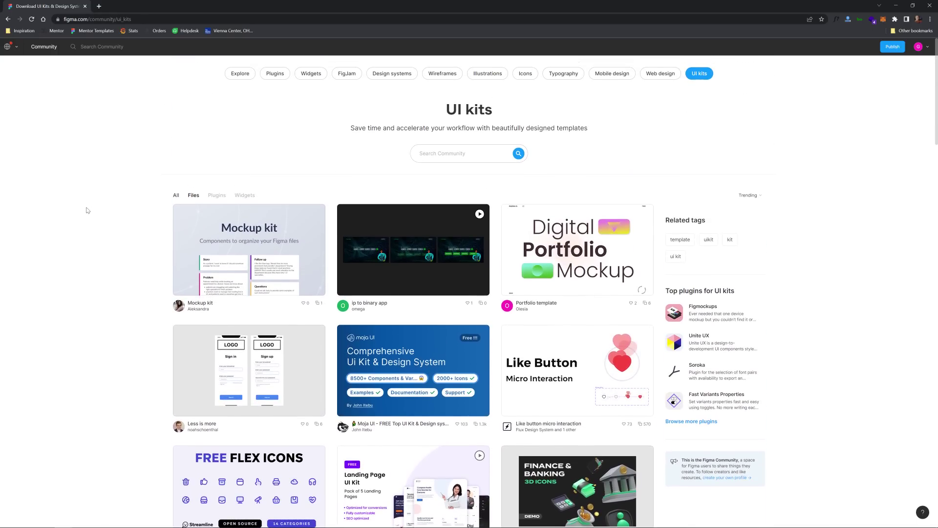
scroll(86, 210, "down", 2)
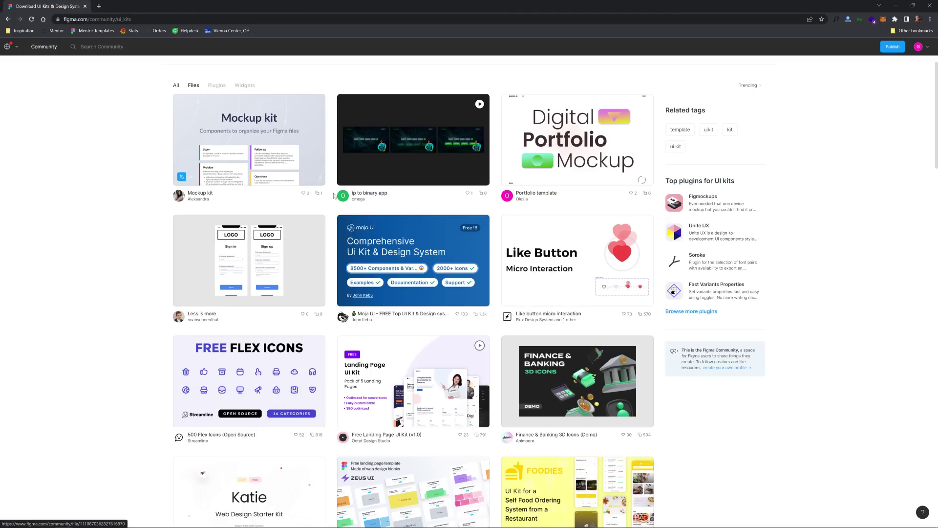
scroll(293, 274, "down", 2)
scroll(113, 259, "up", 4)
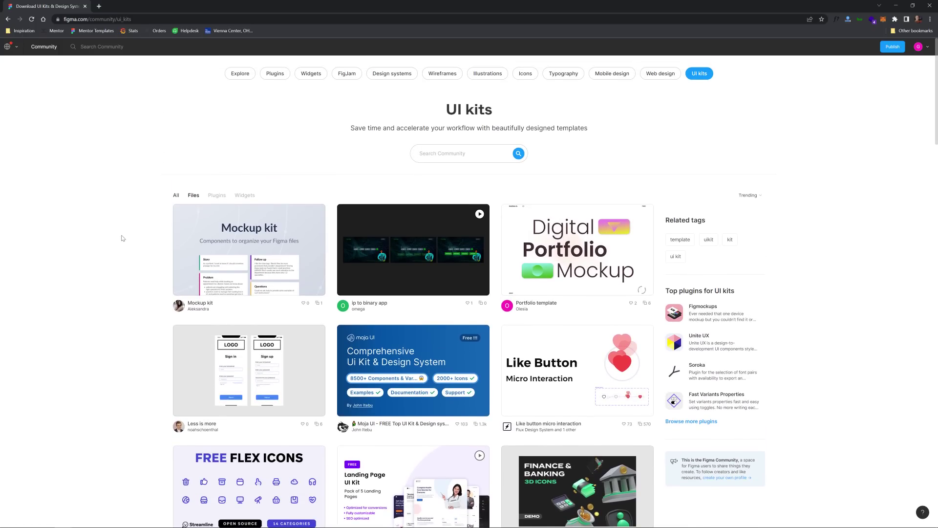
scroll(122, 237, "down", 2)
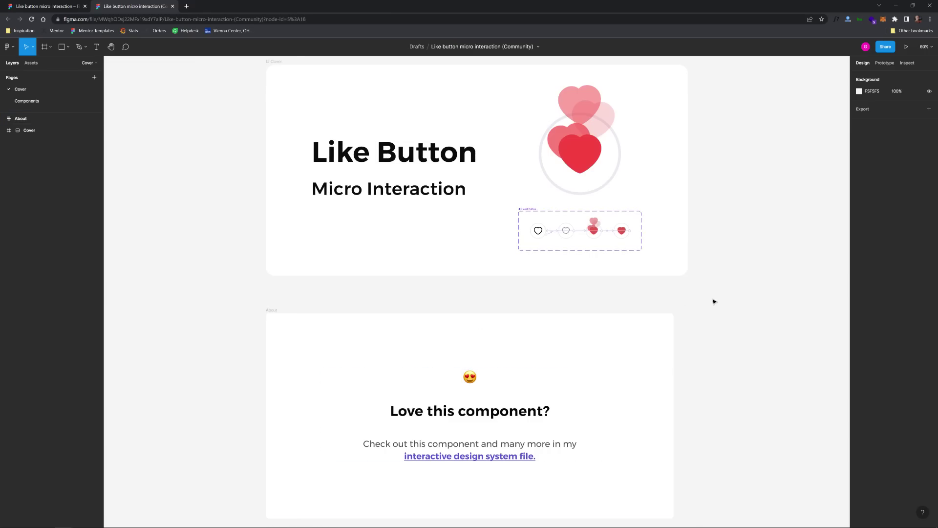
Scroll the duplicated draft's canvas to look over the Cover and About frames
scroll(714, 301, "down", 1)
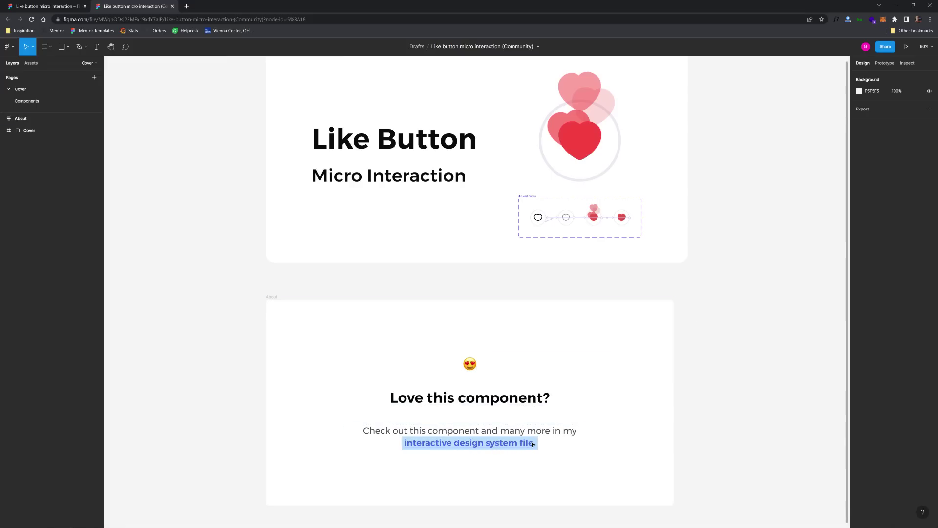
scroll(502, 278, "up", 3)
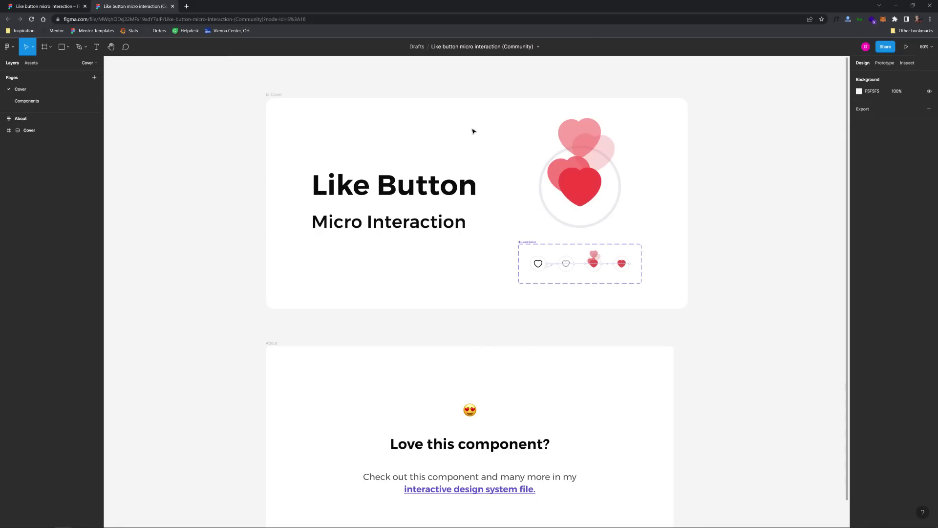
Go back to the UI kits listing from the first browser tab and scroll through the cards
left_click(44, 6)
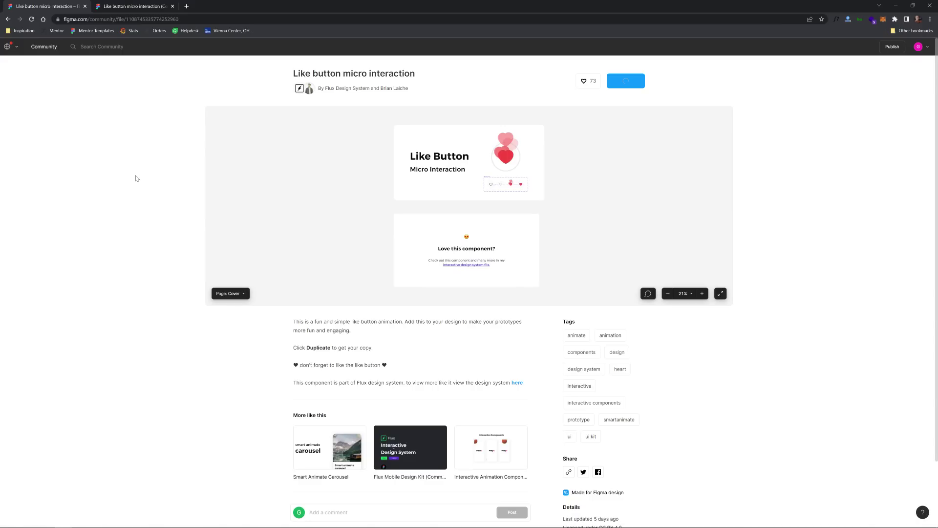
left_click(8, 18)
scroll(116, 231, "down", 3)
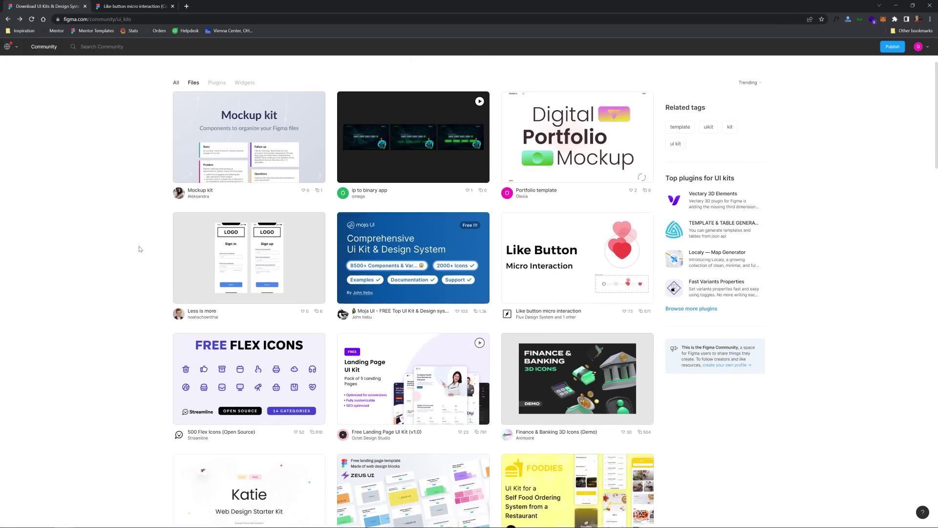
scroll(139, 247, "down", 5)
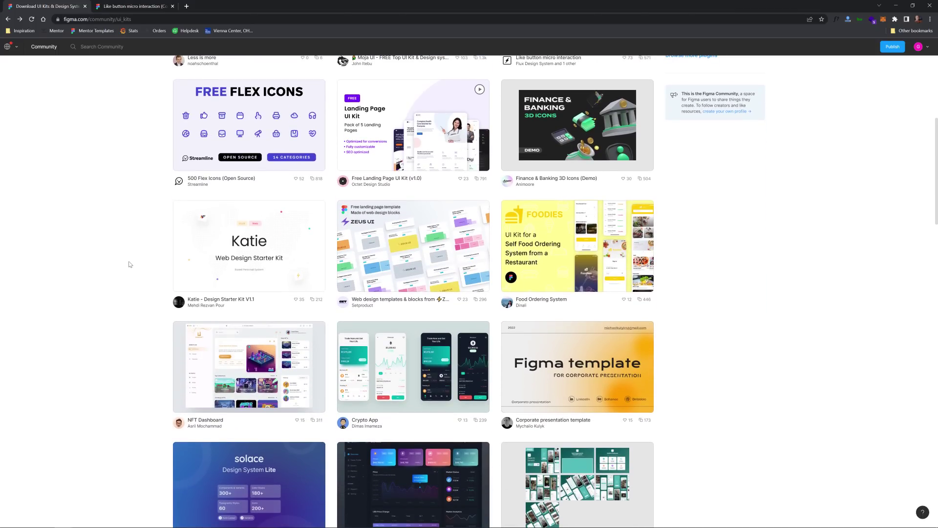
scroll(130, 265, "down", 2)
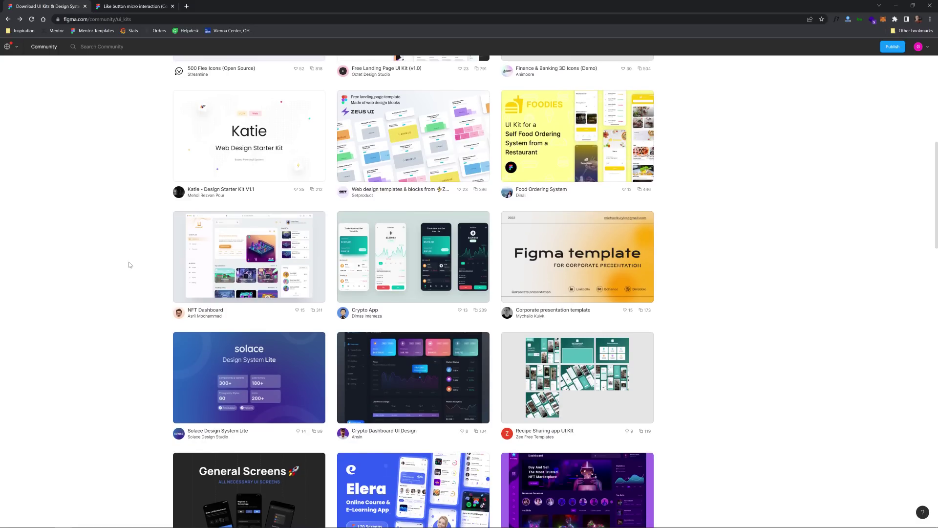
scroll(129, 265, "up", 9)
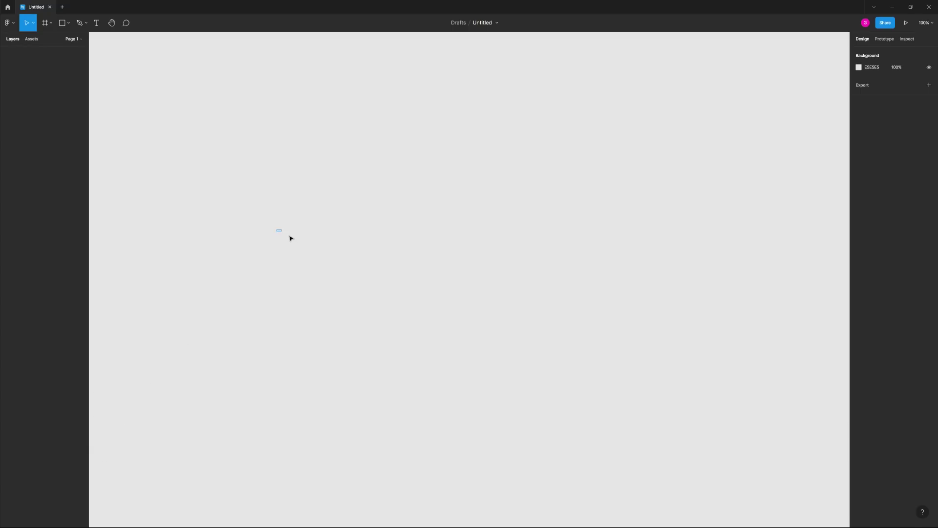
Add a 1440×1024 Desktop frame and bring up the canvas Background colour picker
scroll(341, 188, "down", 3)
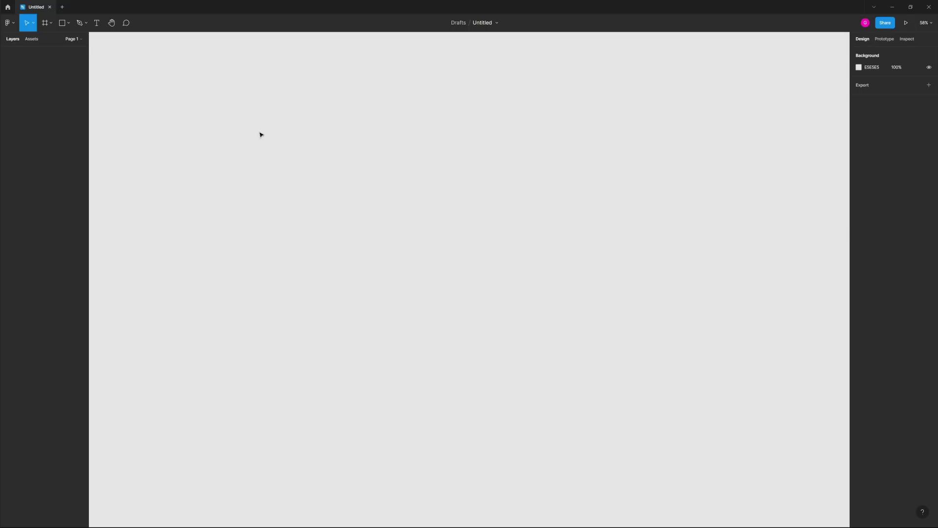
left_click(44, 23)
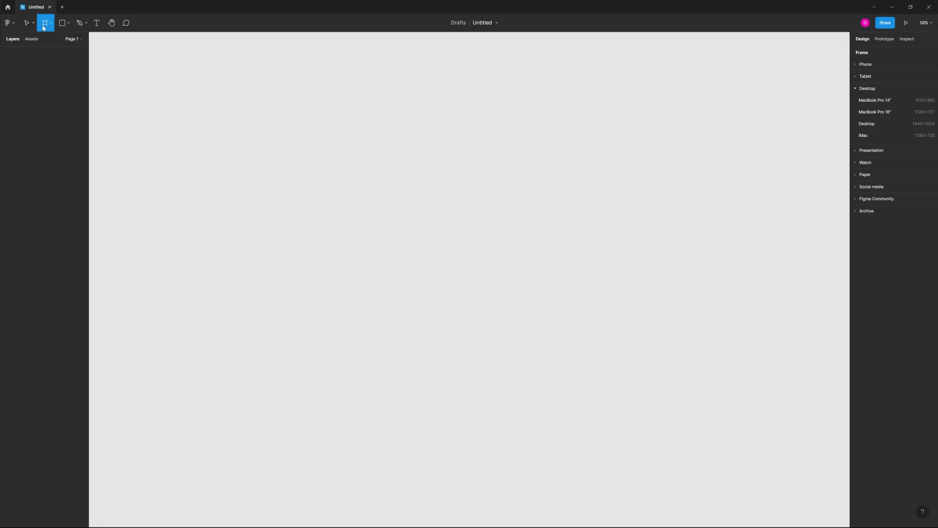
left_click(870, 125)
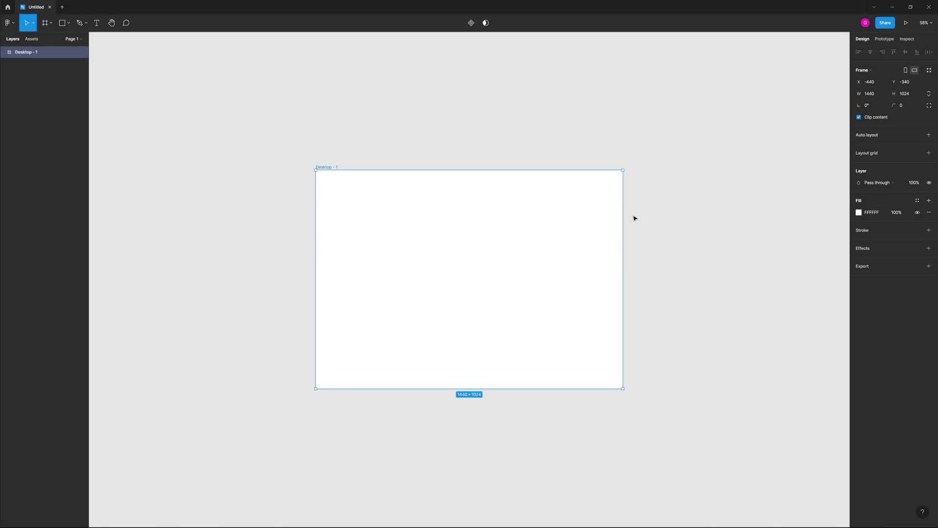
left_click(787, 109)
left_click(858, 68)
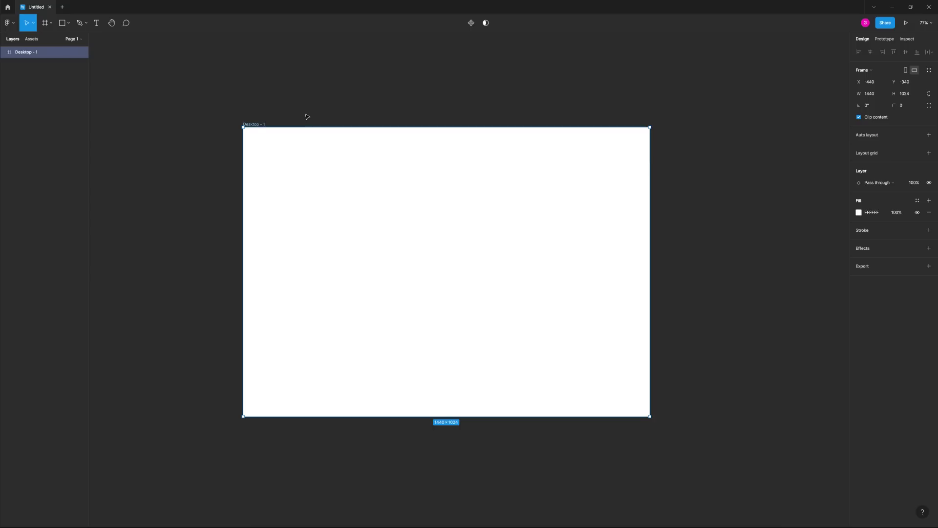
Set the canvas background to dark grey 2B2B2B and reselect the Desktop - 1 frame
scroll(342, 104, "up", 3)
scroll(416, 73, "down", 1)
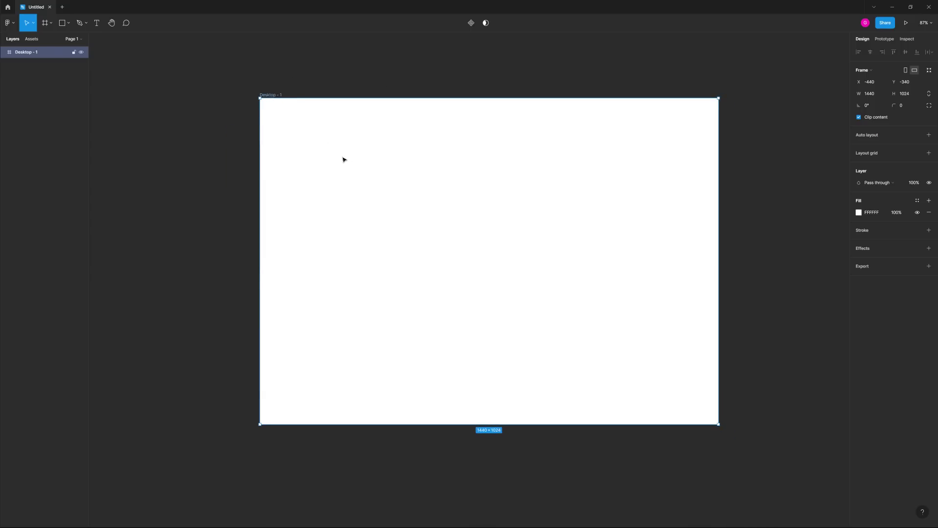
left_click(771, 237)
left_click(653, 249)
left_click(268, 89)
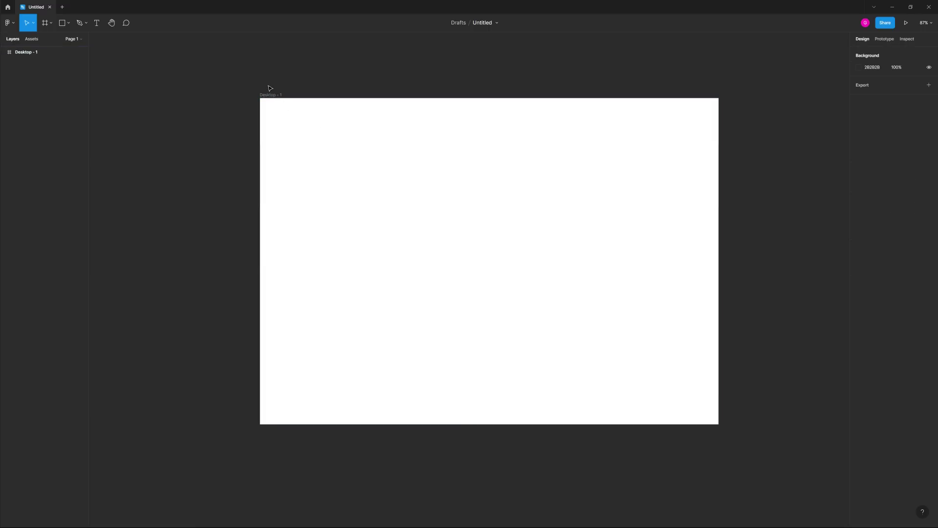
left_click(299, 129)
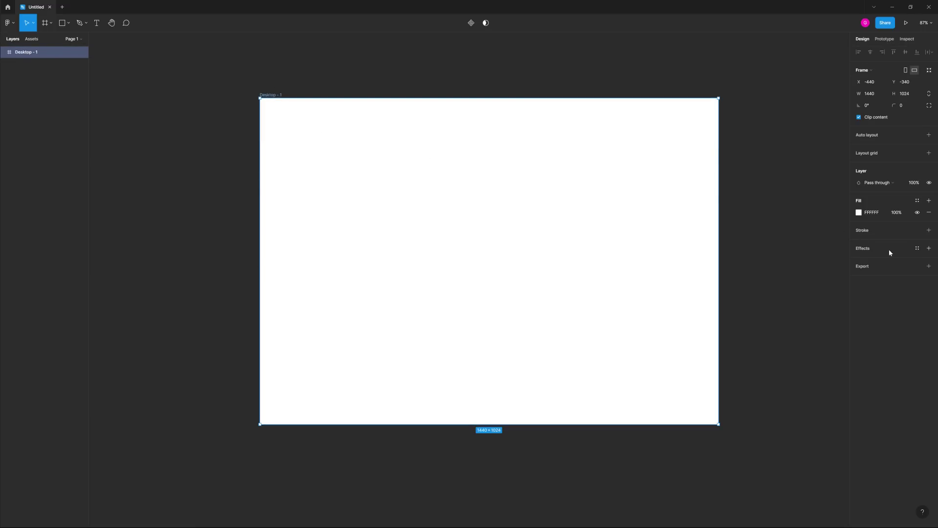
Give the Desktop - 1 frame a dark grey 242424 fill and recentre the canvas
left_click(858, 213)
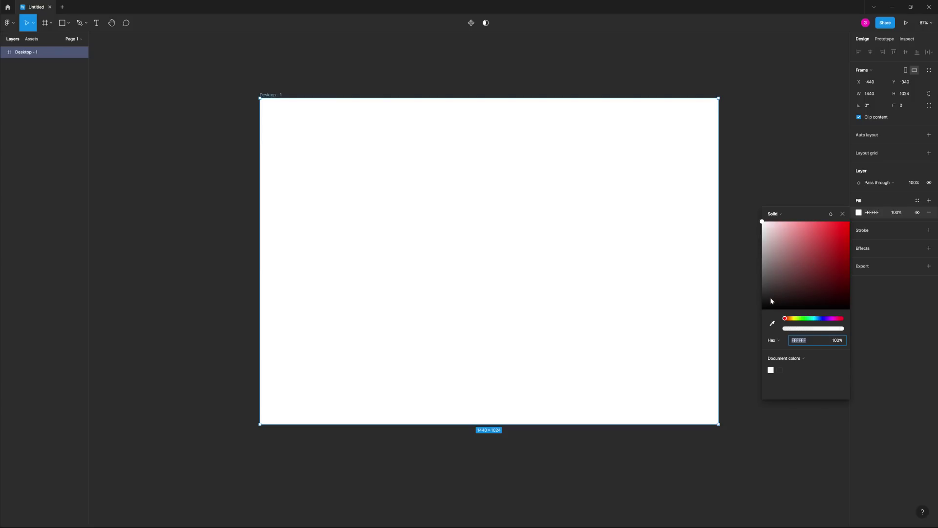
left_click_drag(770, 298, 707, 306)
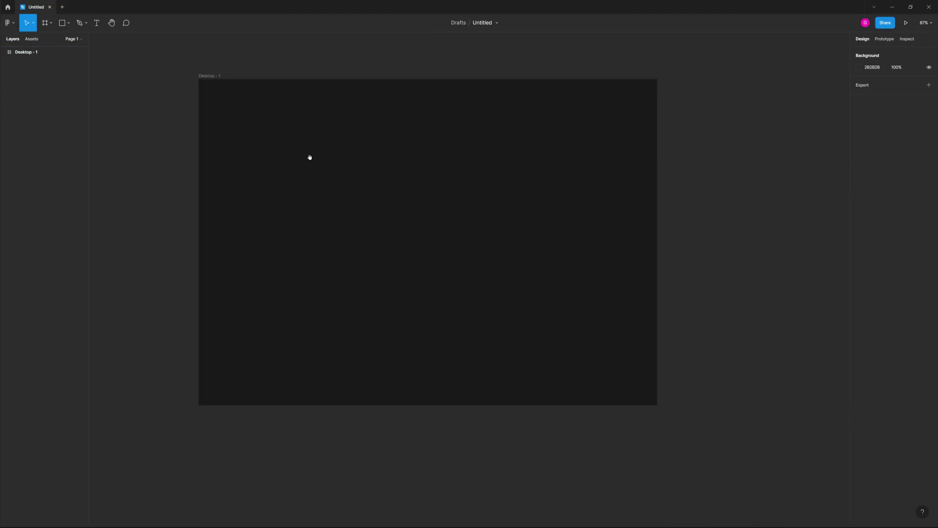
left_click_drag(310, 156, 350, 172)
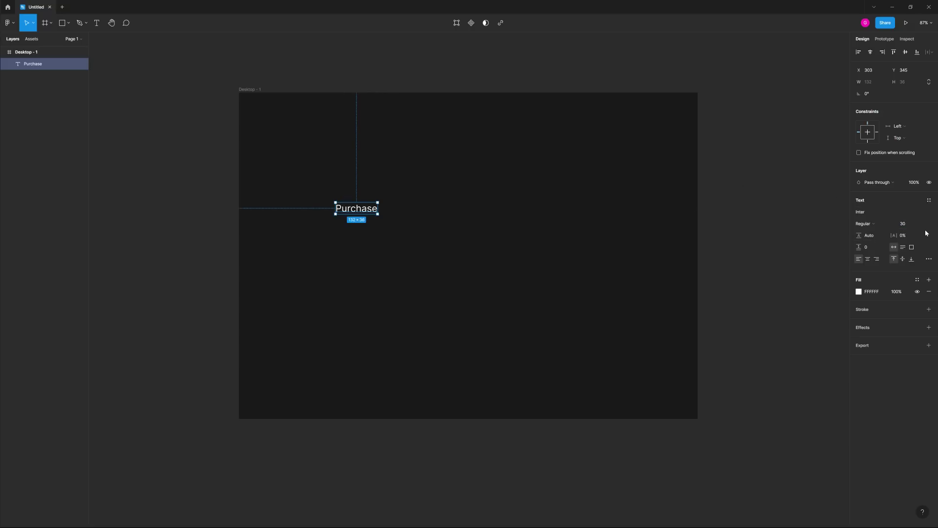
Set the Purchase text to Bebas Neue Pro and raise its size from 32 to 38
left_click(897, 209)
type("Bebas")
key("Return")
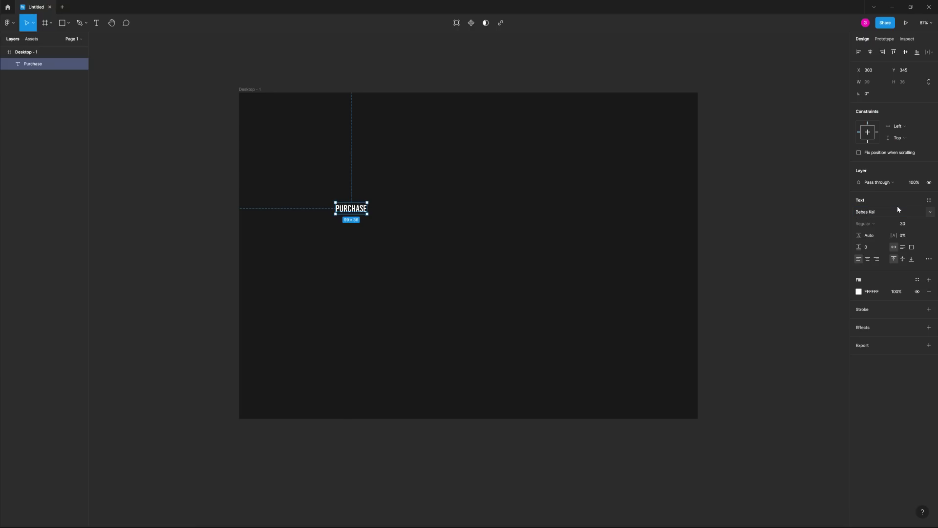
left_click(931, 214)
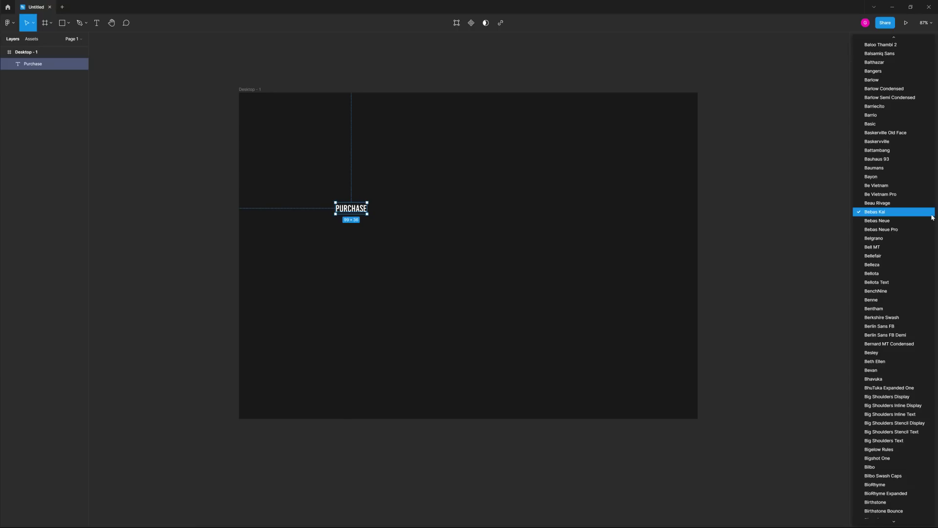
left_click(892, 229)
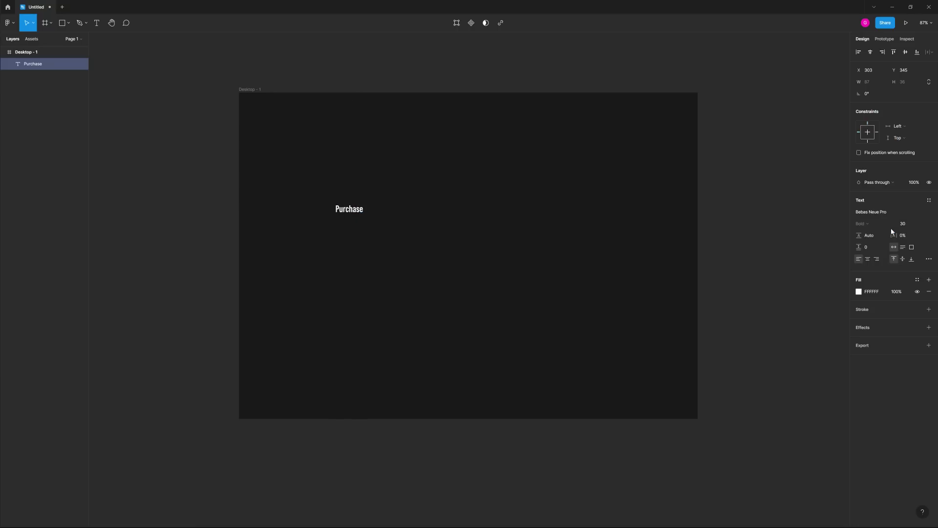
left_click(450, 224)
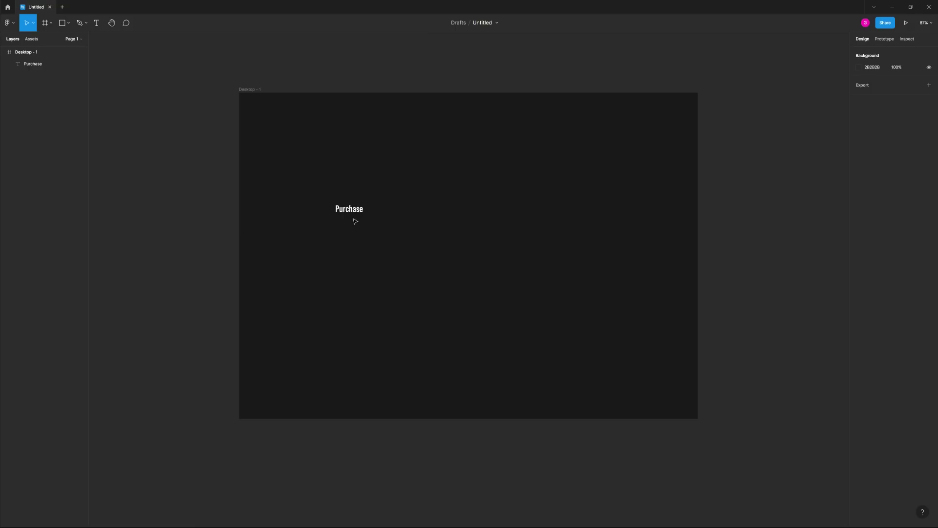
scroll(351, 219, "up", 5)
left_click(348, 207)
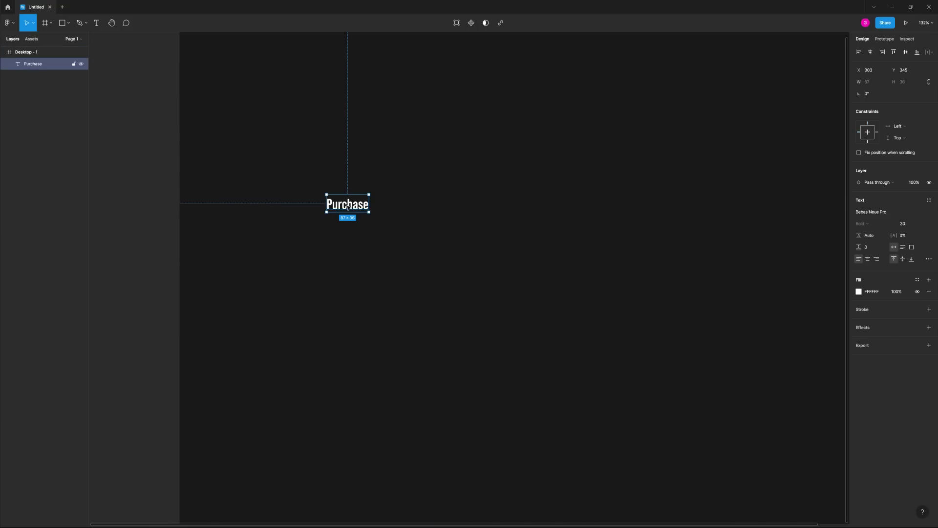
left_click(904, 225)
key("Up")
key("Up")
key("Up")
key("Up")
key("Up")
key("Up")
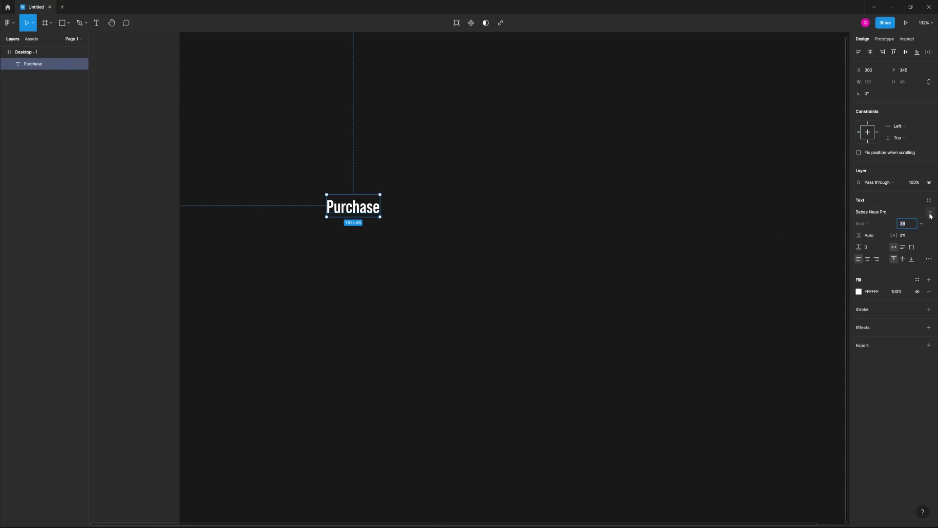
left_click(635, 170)
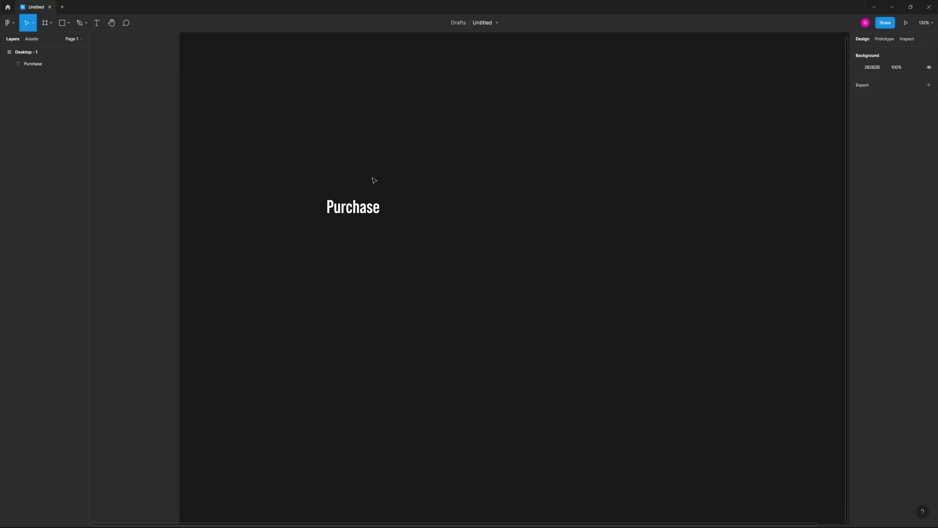
Set the Purchase text's case to all uppercase so it reads PURCHASE
left_click(353, 206)
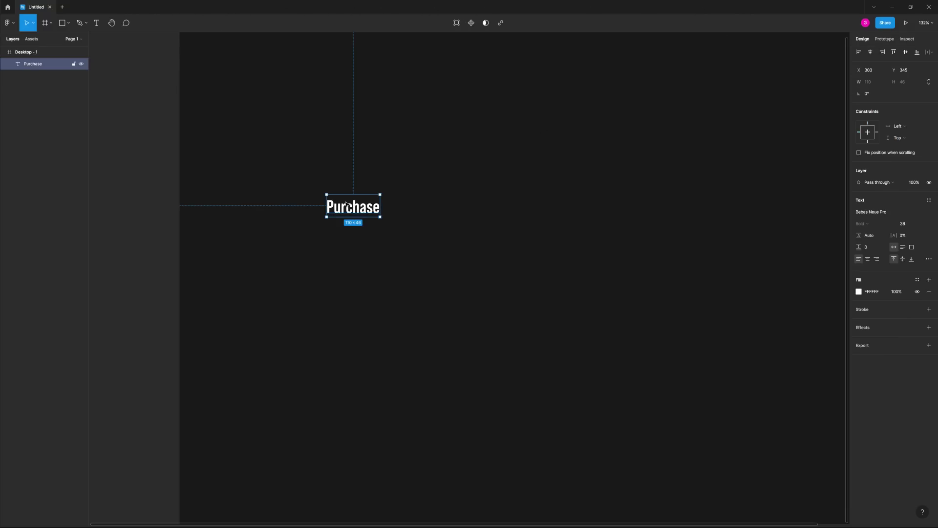
left_click(929, 200)
left_click(929, 200)
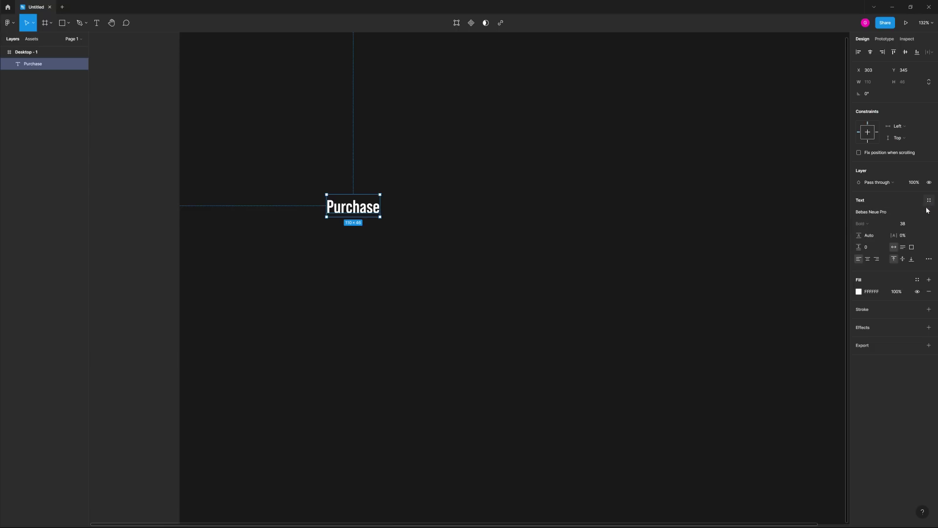
left_click(929, 259)
left_click(814, 409)
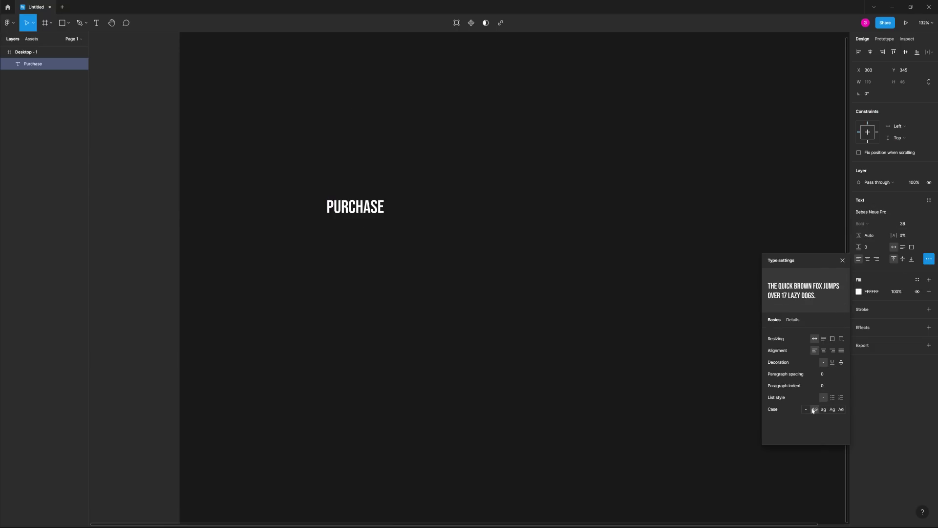
left_click(385, 211)
left_click_drag(360, 211, 392, 220)
Draw a rectangle over PURCHASE and move it beneath the text layer in Layers
key("shift+1")
left_click(391, 237)
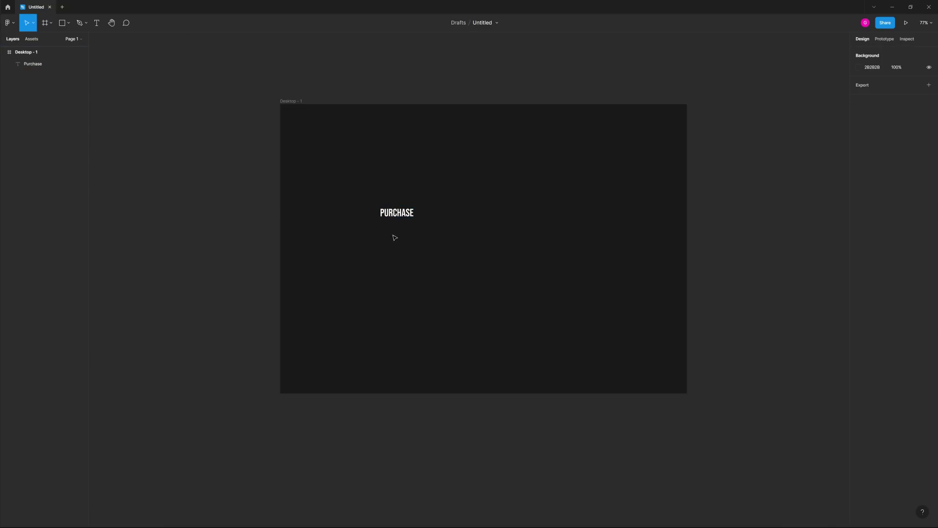
scroll(392, 236, "up", 5)
left_click(405, 190)
left_click(351, 140)
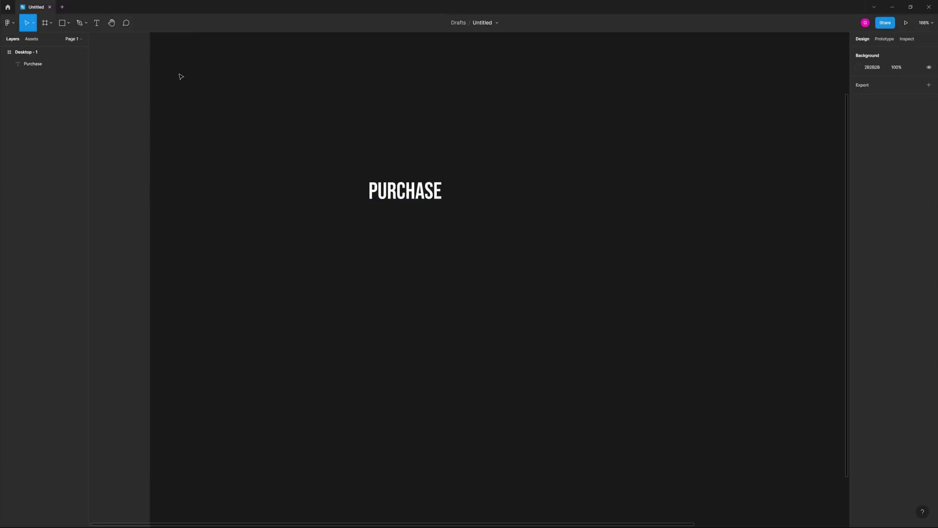
left_click(62, 23)
left_click_drag(351, 171, 462, 211)
left_click(533, 199)
left_click(414, 210)
left_click_drag(36, 65, 40, 84)
left_click(408, 192)
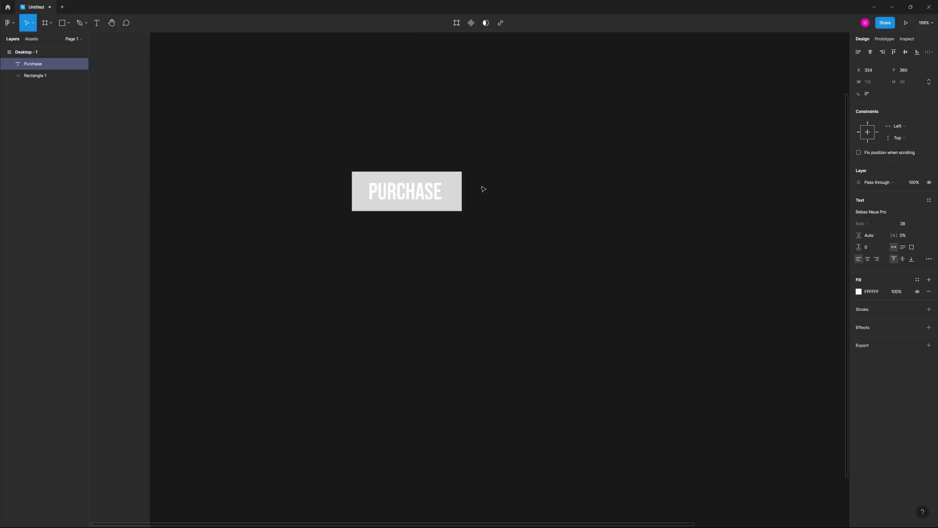
left_click_drag(299, 152, 555, 220)
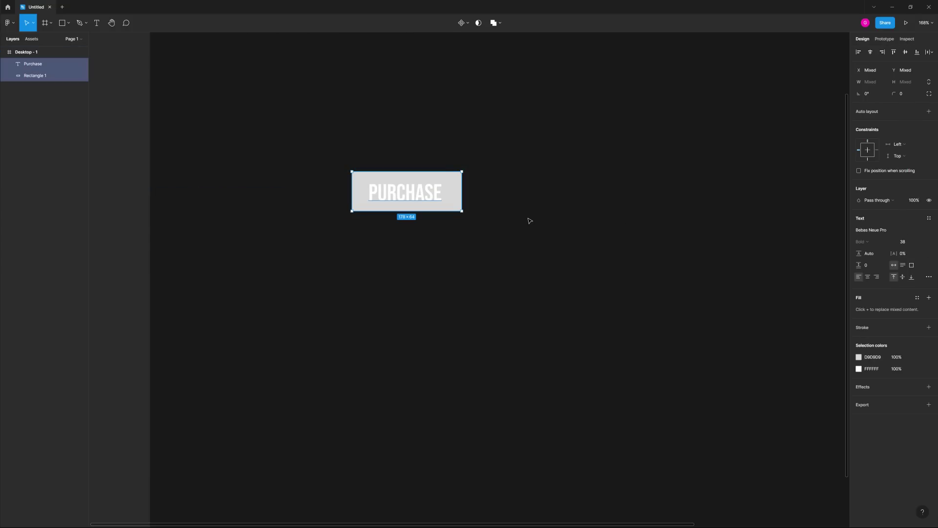
left_click(569, 221)
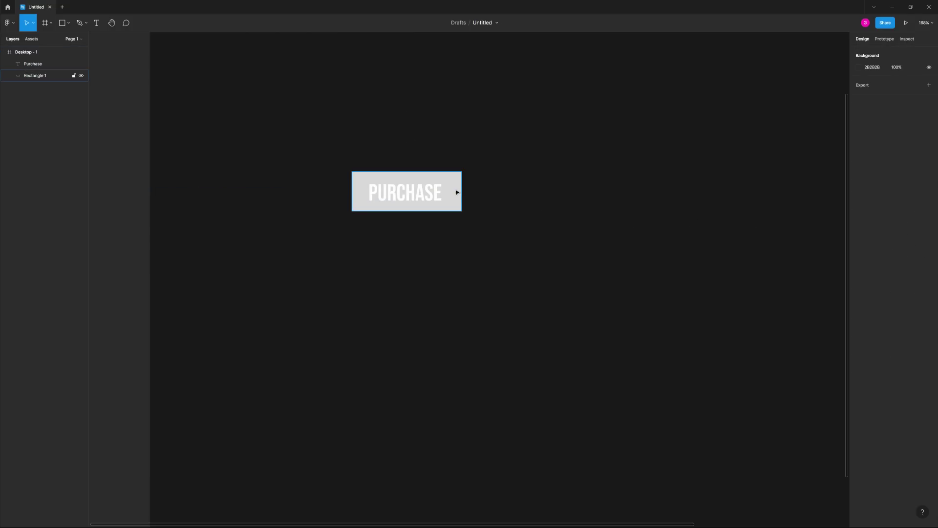
left_click(456, 192)
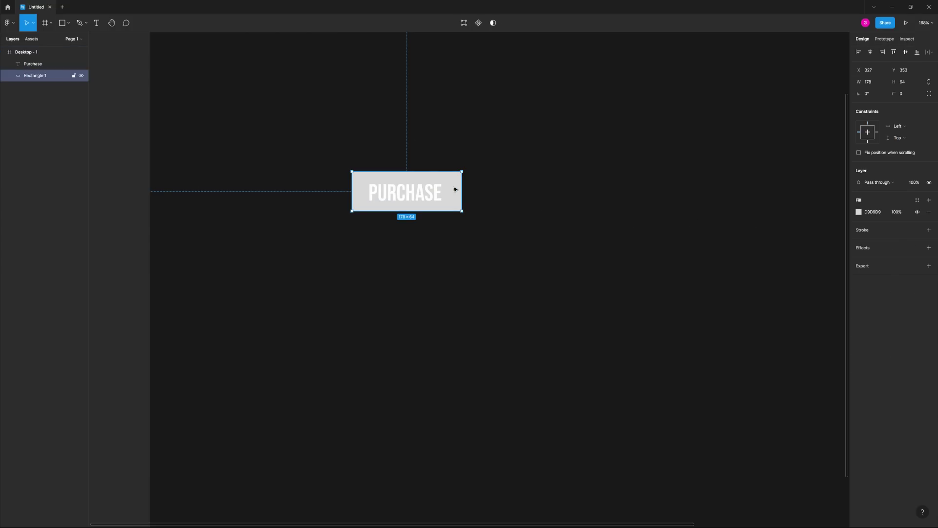
Remove the rectangle's fill and give it a linear gradient stroke running corner to corner
left_click(929, 212)
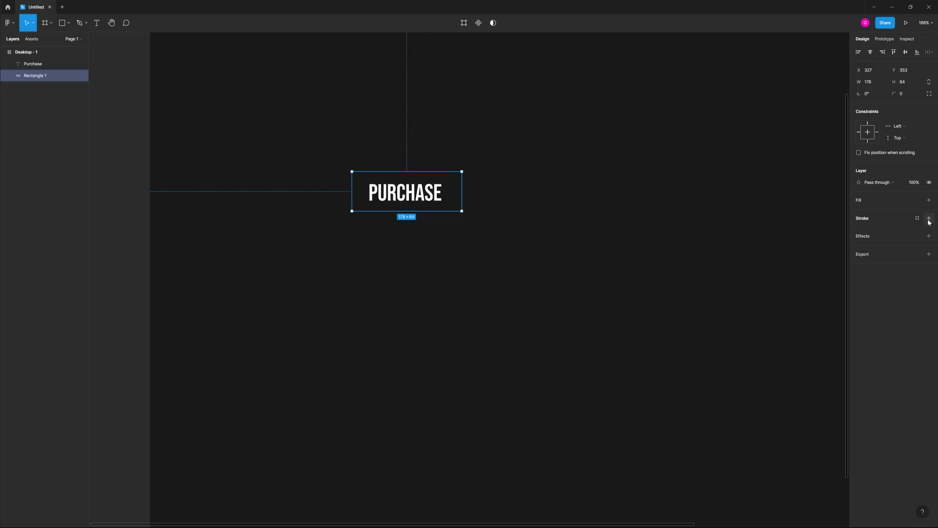
left_click(929, 219)
left_click(860, 234)
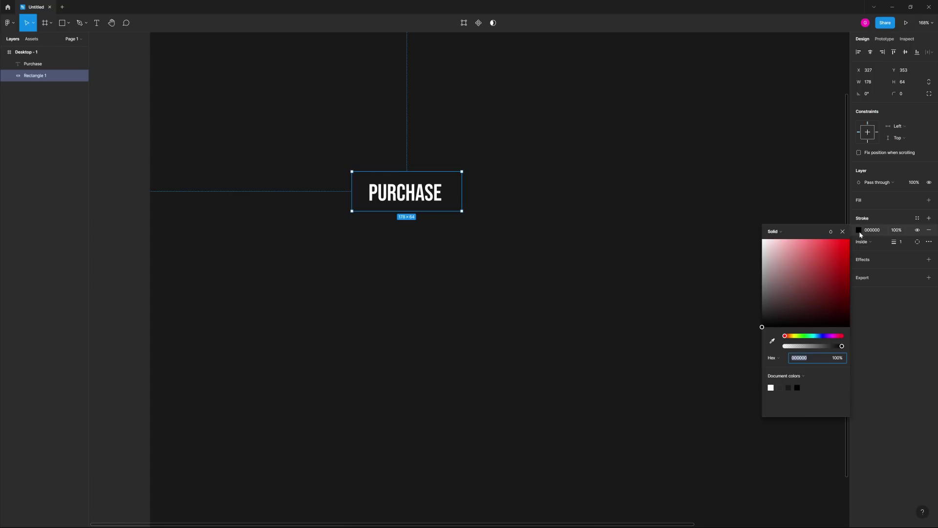
left_click(773, 231)
left_click(778, 241)
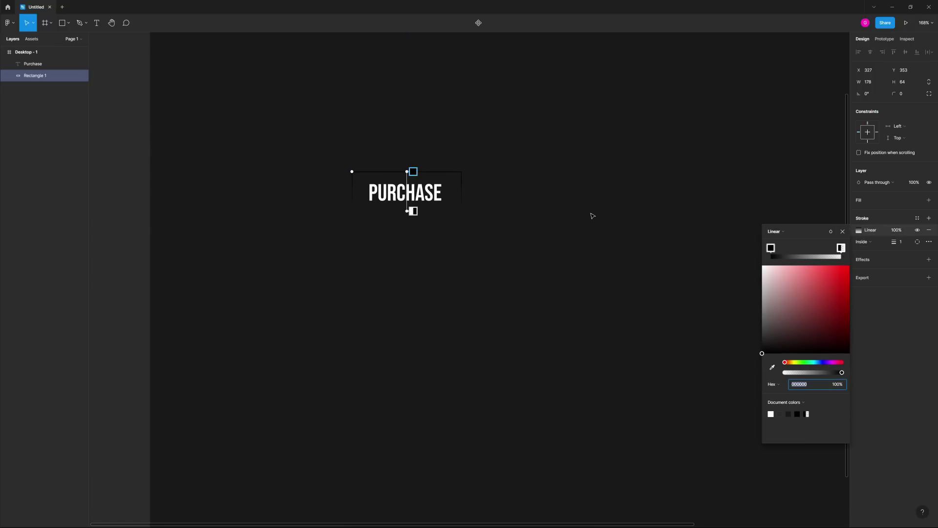
left_click_drag(413, 171, 354, 173)
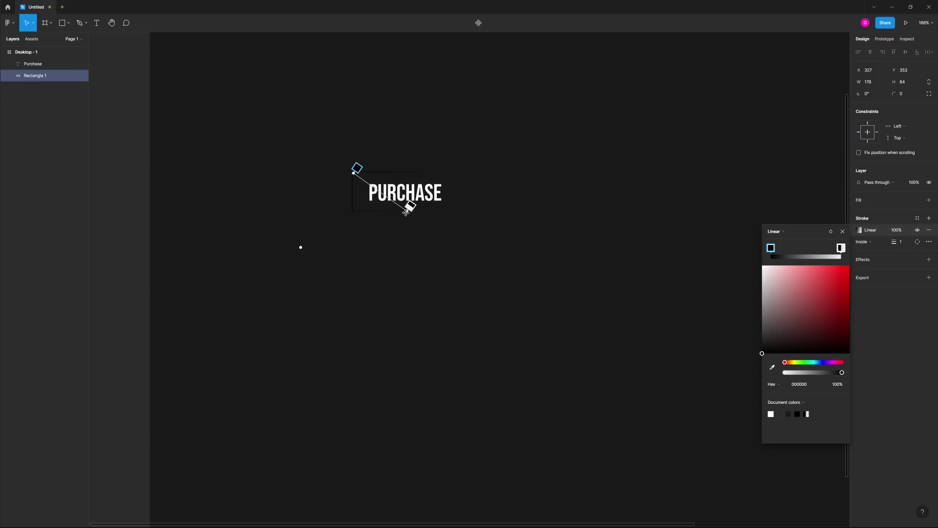
left_click_drag(406, 212, 461, 214)
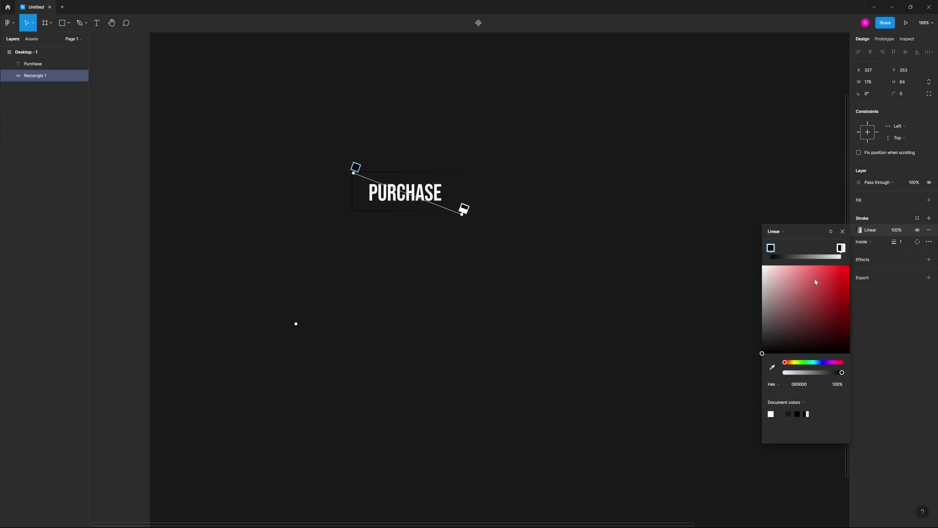
Set the gradient stops to vivid purple 8F00FF and fully opaque magenta FF00D6
left_click(828, 363)
left_click_drag(841, 280, 850, 266)
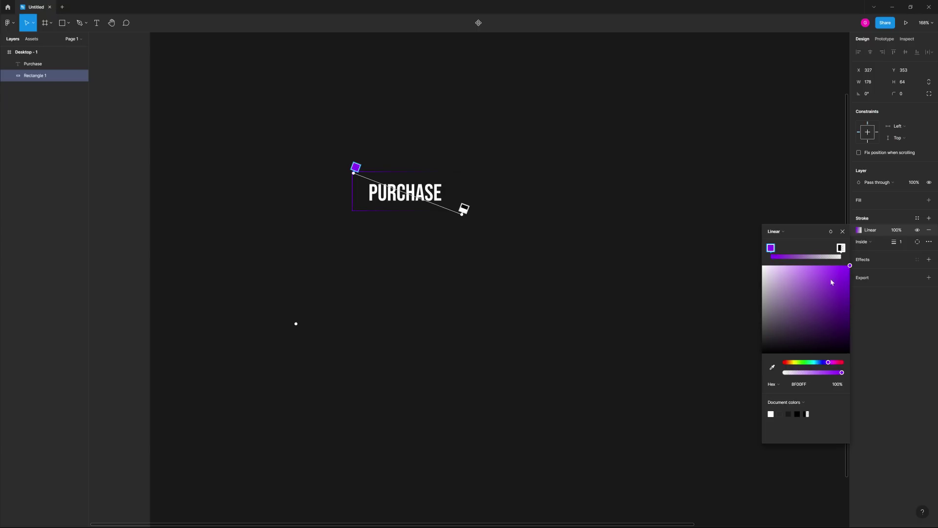
left_click(840, 247)
left_click_drag(789, 377, 849, 346)
left_click_drag(842, 274, 855, 260)
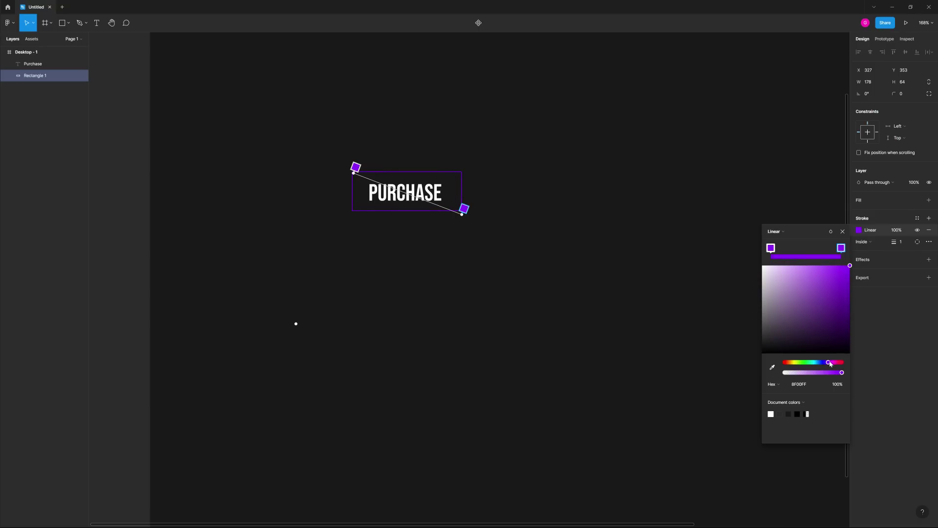
left_click_drag(830, 365, 835, 363)
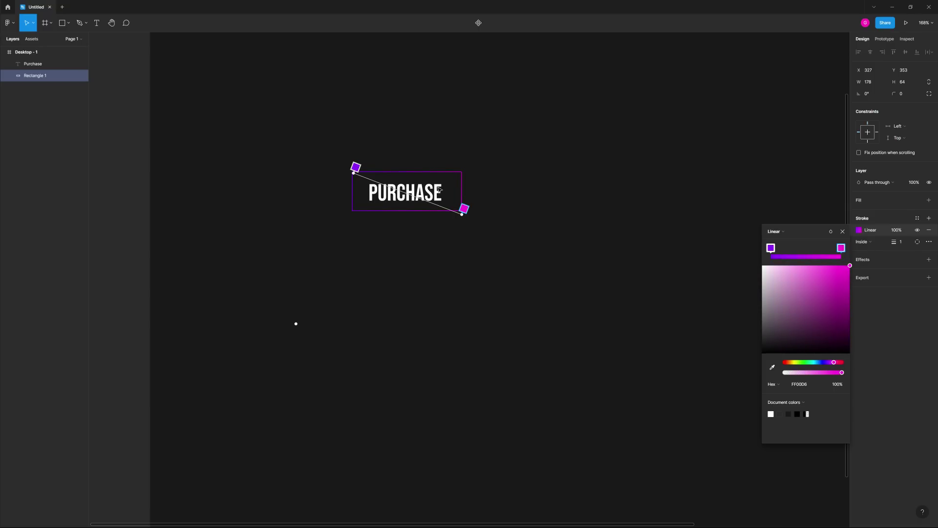
key("Escape")
key("Escape")
Save Rectangle 1's 8F00FF→FF00D6 stroke as the 'Primary Gradient' colour style
scroll(400, 210, "up", 5, "ctrl")
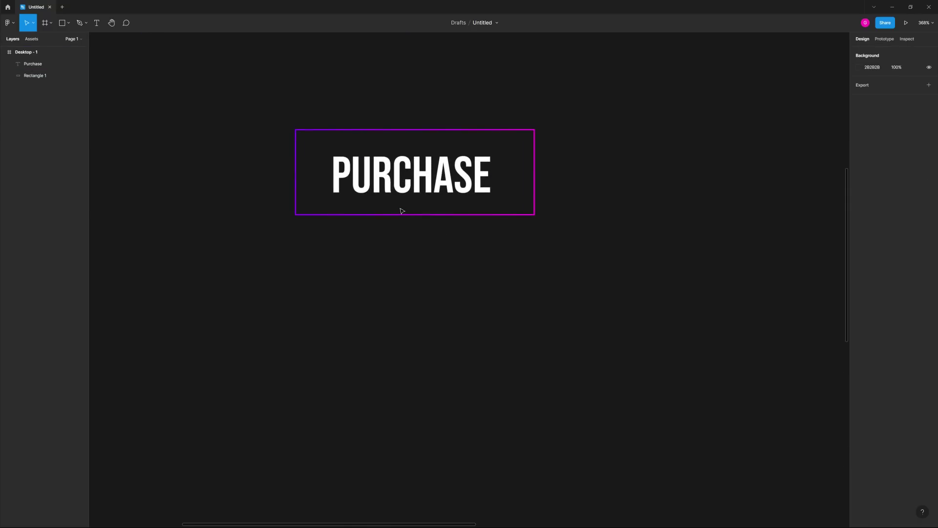
scroll(470, 247, "down", 5, "ctrl")
scroll(471, 253, "up", 3, "ctrl")
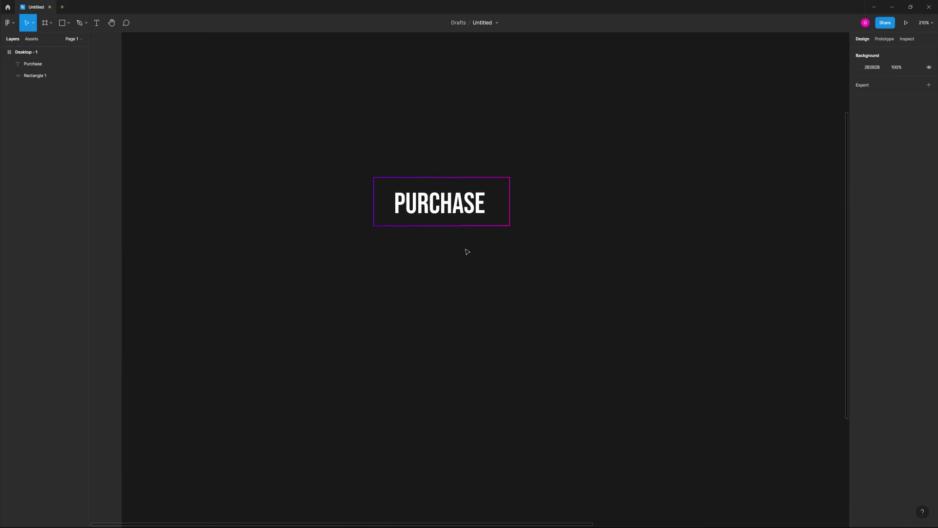
left_click(463, 206)
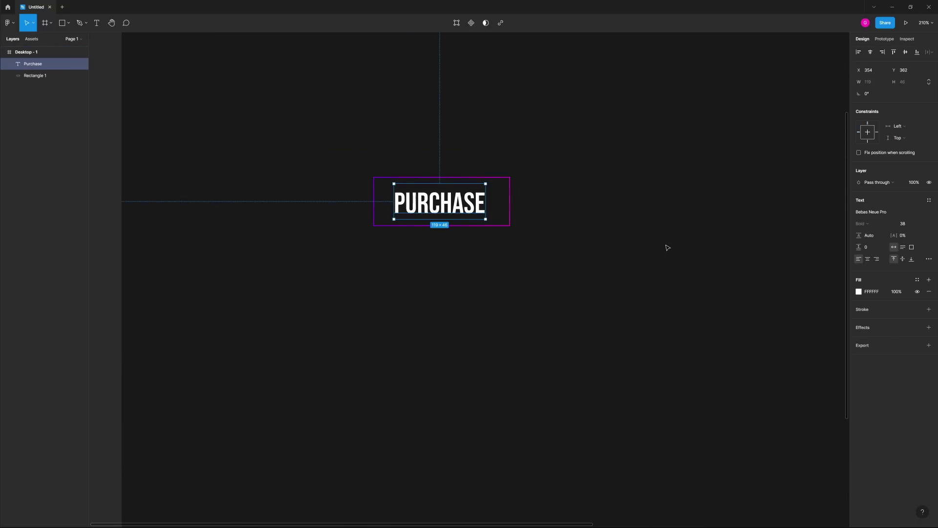
left_click(510, 189)
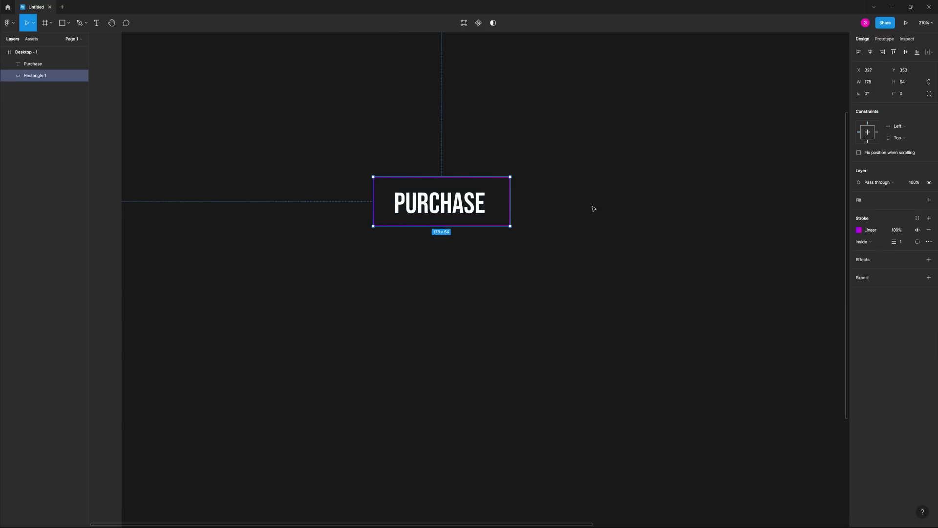
left_click(915, 219)
left_click(927, 231)
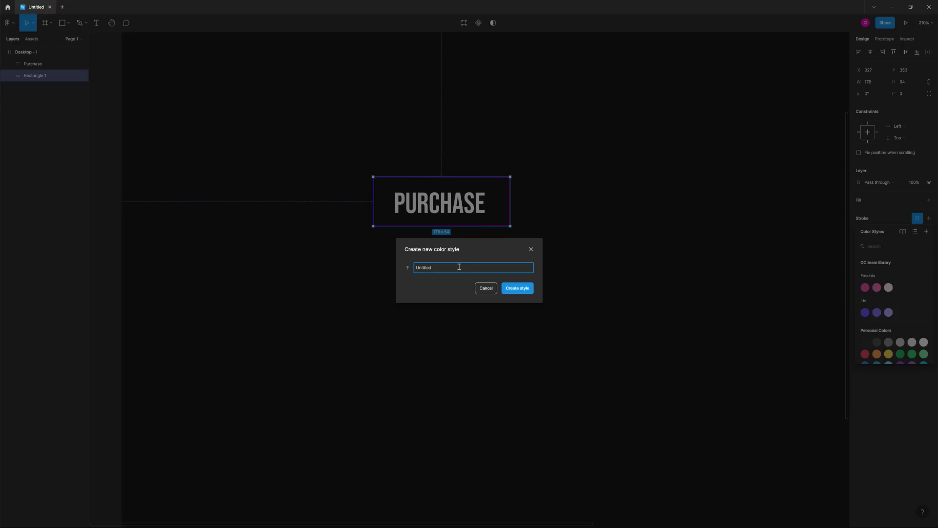
type("Primary Gradient")
left_click(512, 288)
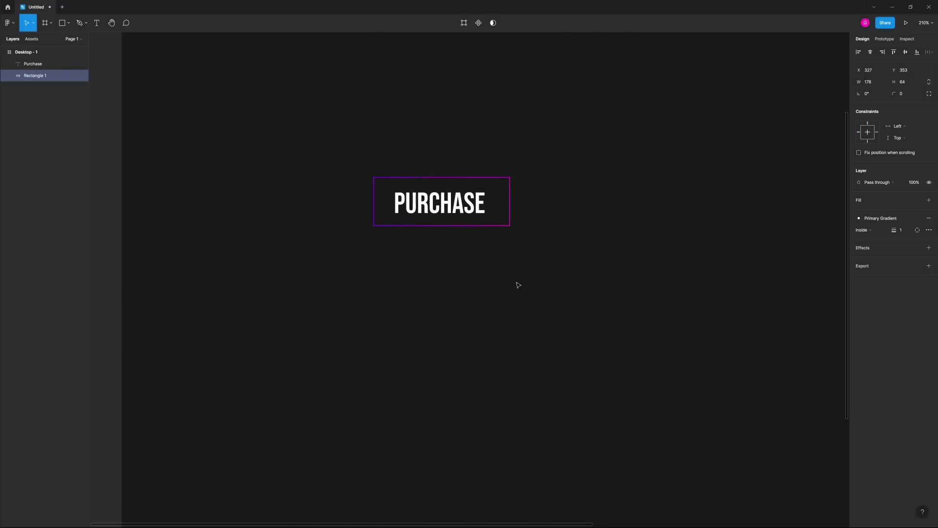
Sample magenta from the screen as the PURCHASE text's fill colour
left_click(530, 276)
left_click(440, 203)
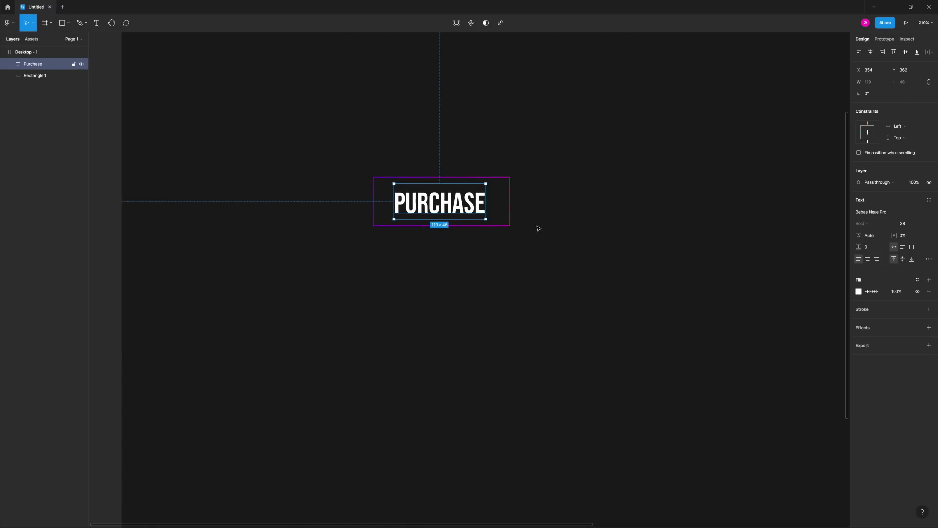
left_click(858, 292)
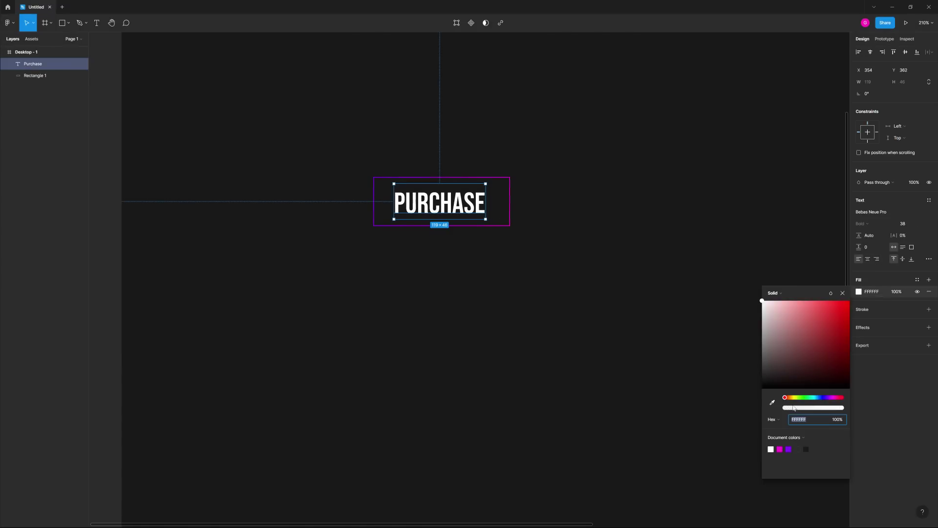
left_click(772, 402)
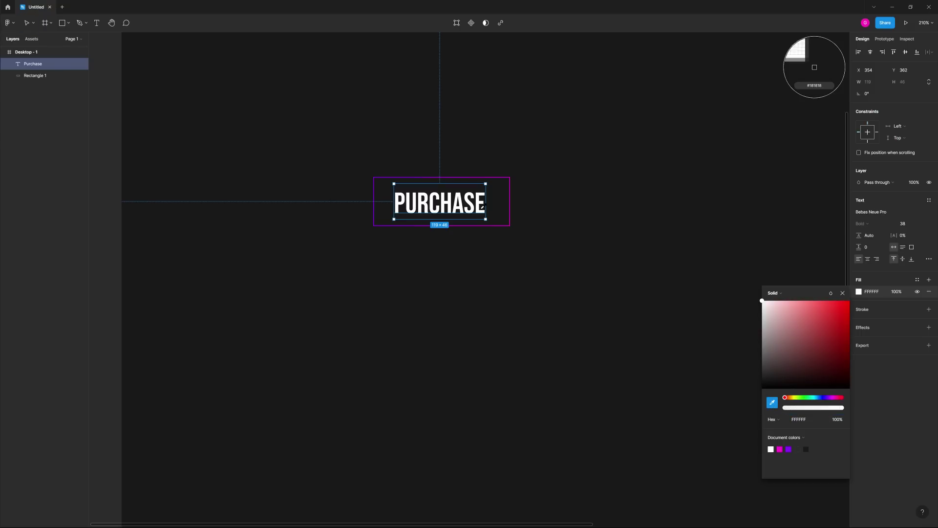
left_click(780, 448)
left_click(614, 236)
left_click(781, 448)
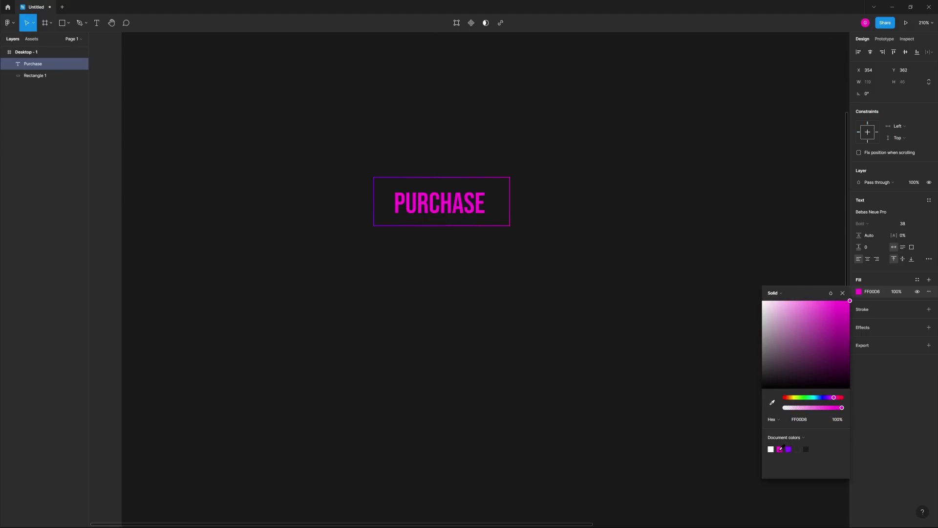
left_click(243, 112)
Save the text's FF00D6 fill as a colour style named 'Primary Solid'
left_click(456, 214)
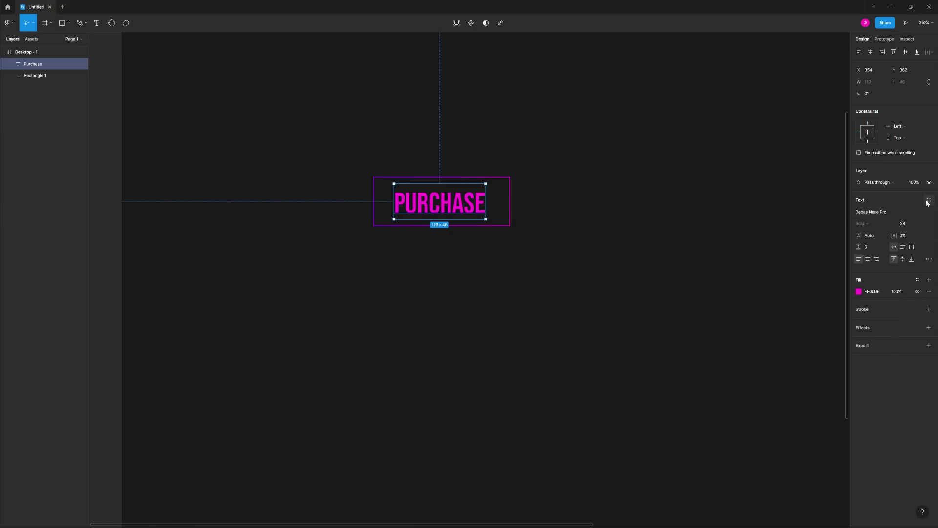
left_click(917, 281)
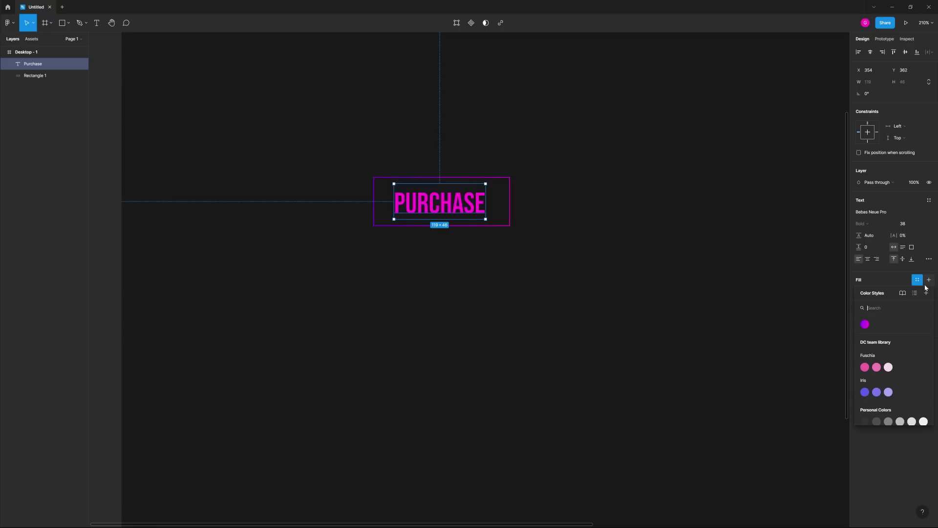
left_click(926, 294)
type("Primary")
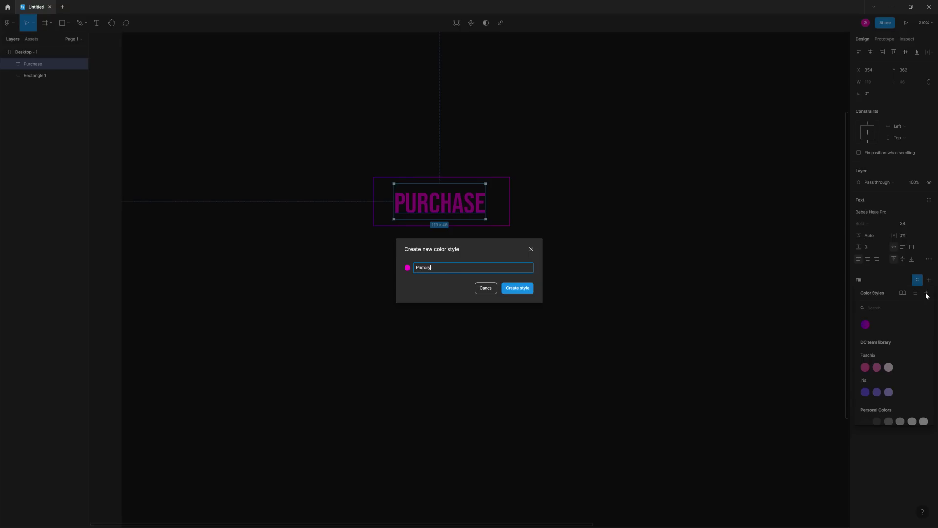
type(" Solid")
key("Return")
left_click(586, 277)
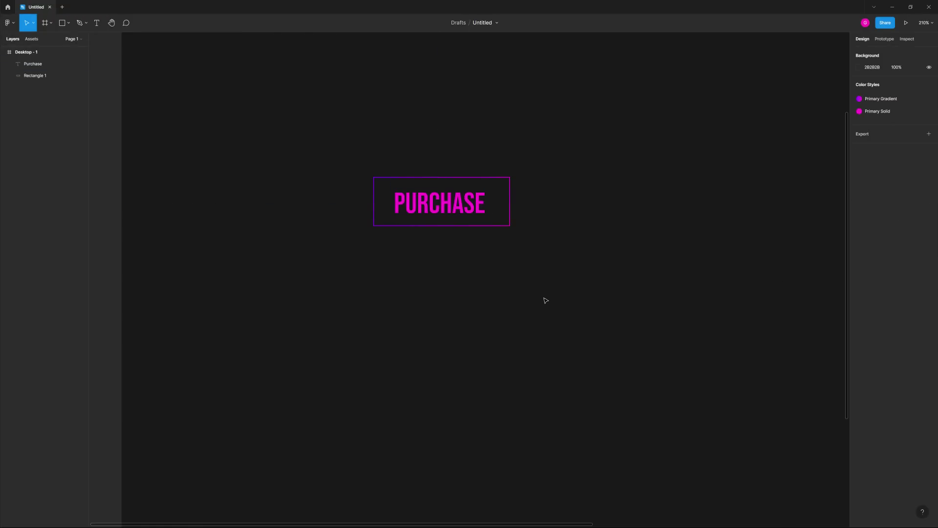
scroll(490, 270, "down", 2)
Wrap the PURCHASE text and its outline rectangle in an auto-layout frame with centred alignment
scroll(379, 193, "up", 3)
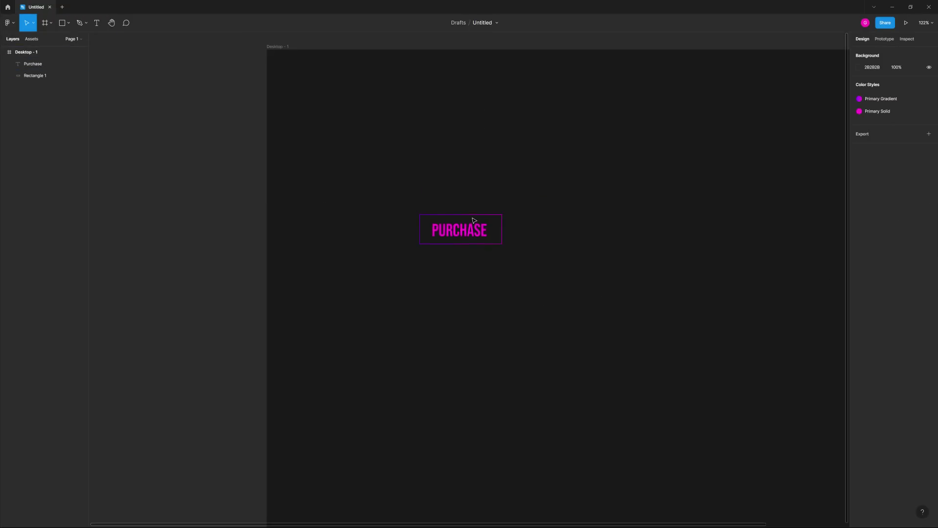
left_click_drag(376, 188, 558, 292)
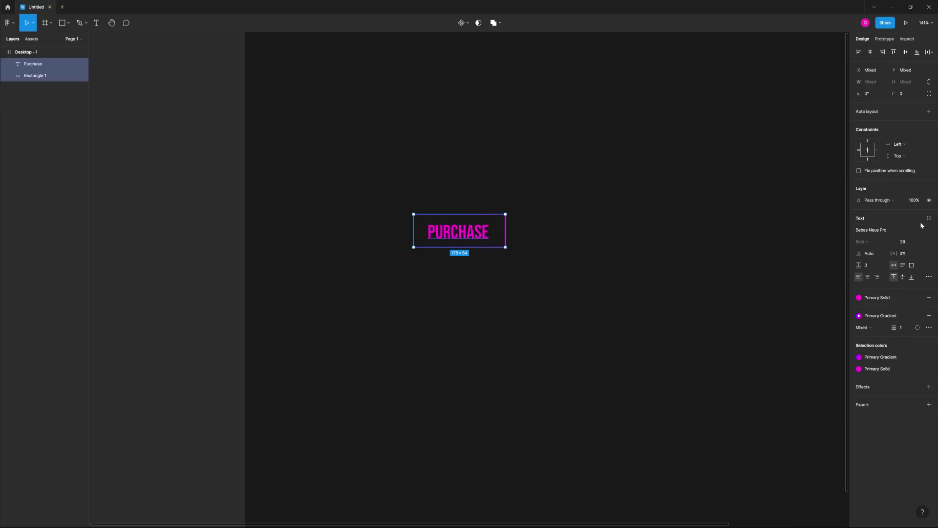
left_click(928, 111)
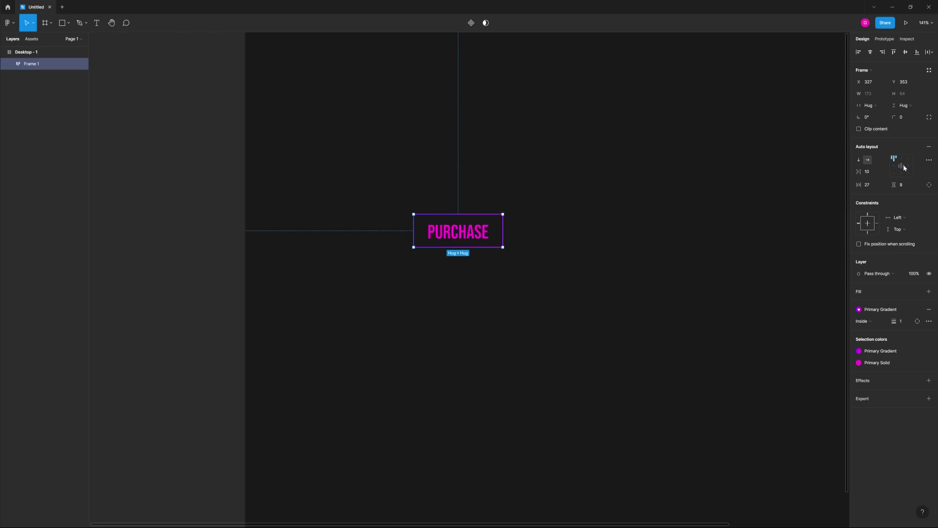
left_click(903, 168)
Test-stretch the button frame larger, then undo so it hugs its contents again
left_click_drag(503, 248, 660, 299)
left_click(661, 344)
key("ctrl+z")
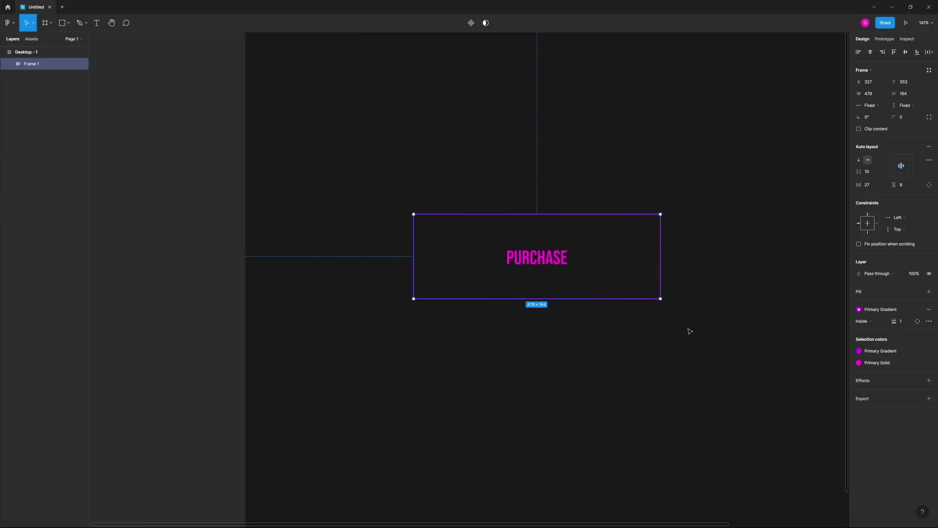
left_click(575, 232)
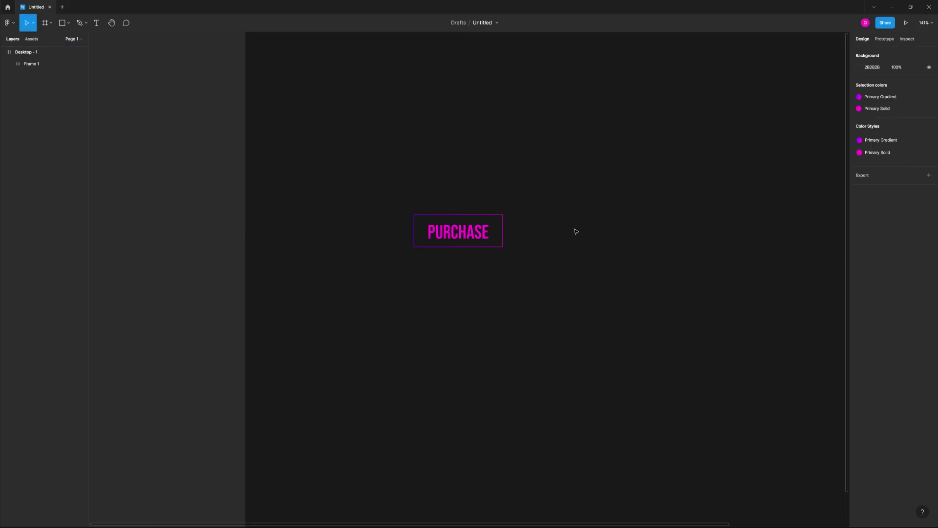
left_click(472, 230)
left_click(573, 210)
Stretch the button frame wider, undo back to hug size, and recentre the button in view
scroll(599, 207, "down", 3)
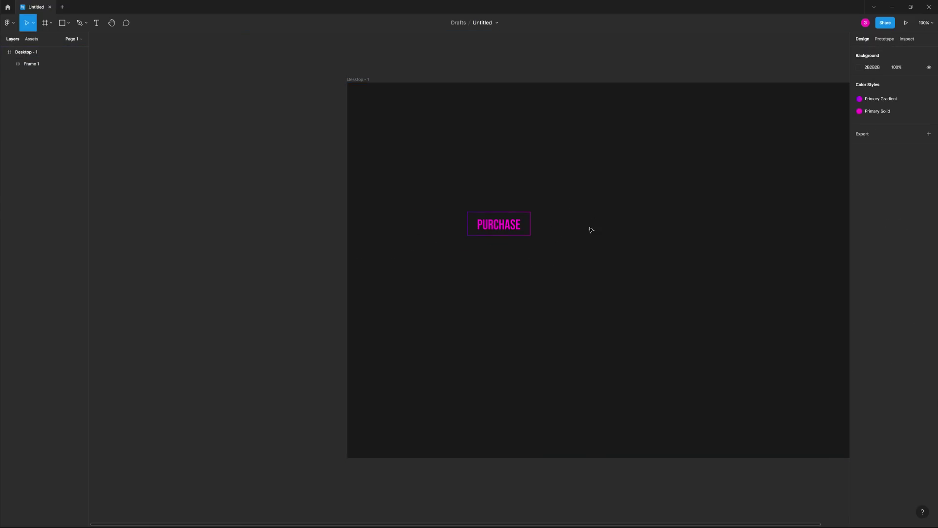
left_click(527, 233)
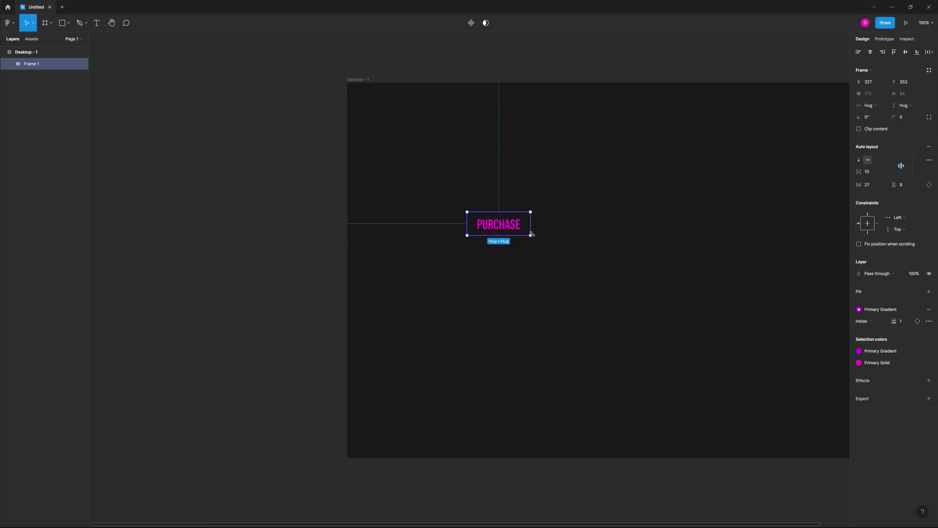
left_click_drag(531, 235, 577, 242)
key("ctrl+z")
left_click(616, 237)
left_click(504, 228)
left_click(560, 178)
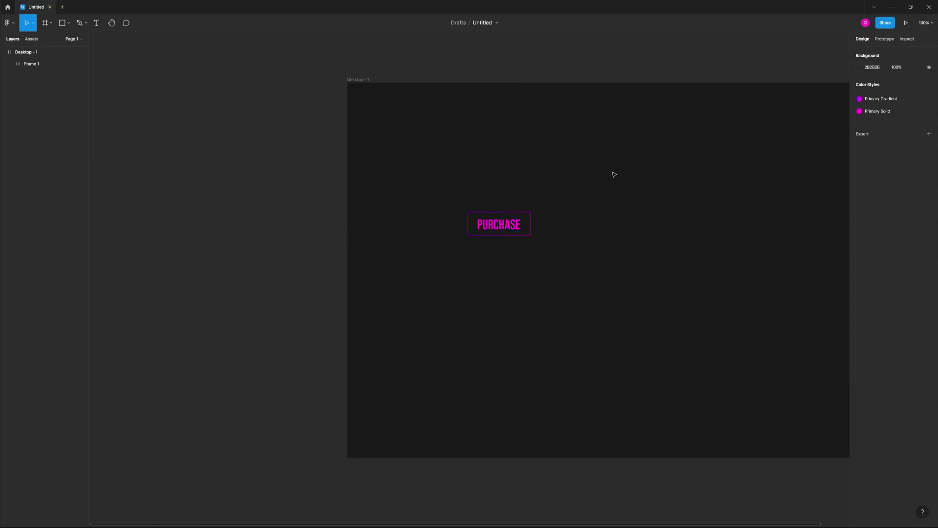
left_click_drag(614, 172, 526, 186)
Make the PURCHASE button frame a component and add a second variant
left_click(411, 240)
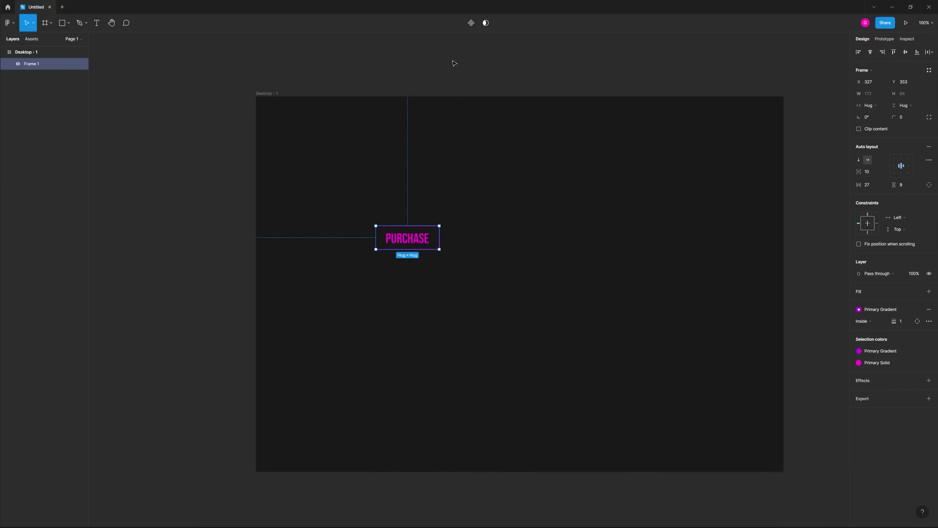
left_click(469, 24)
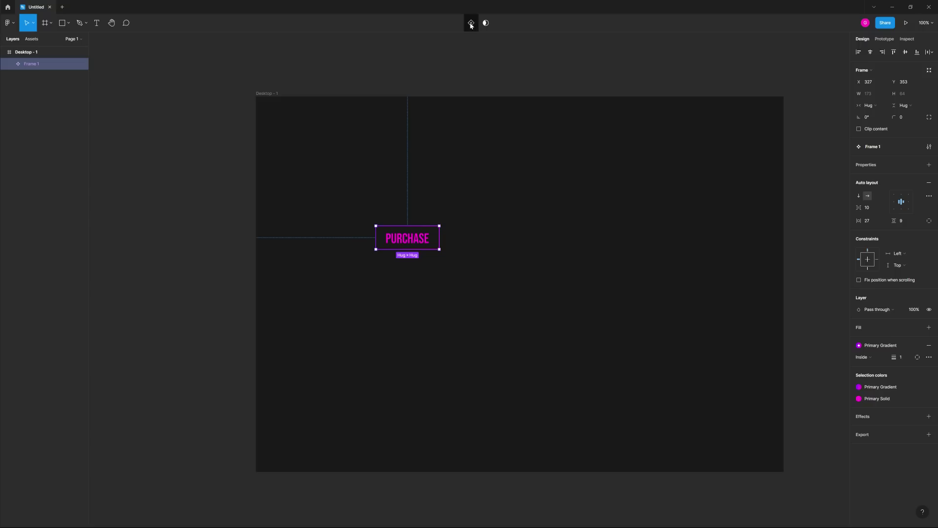
left_click(470, 24)
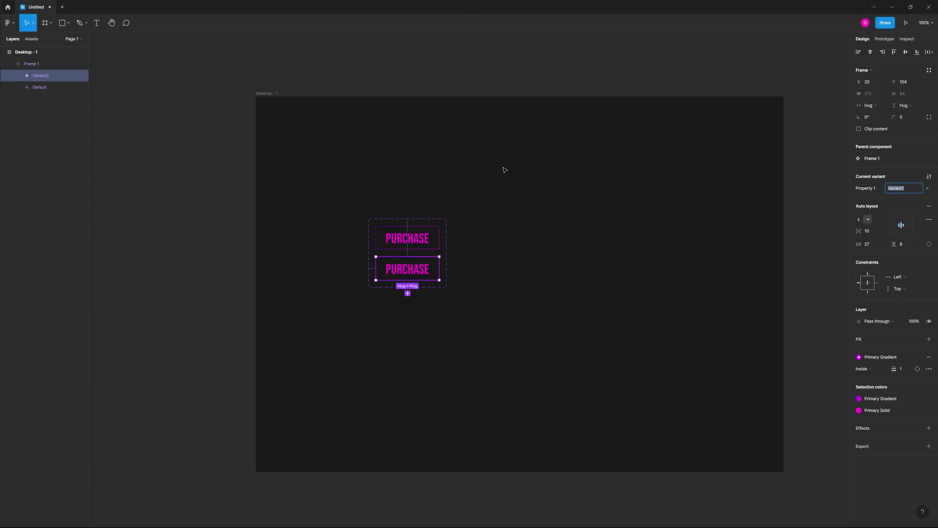
left_click(442, 193)
Move the button variant set nearer the page's left edge
scroll(443, 193, "left", 3)
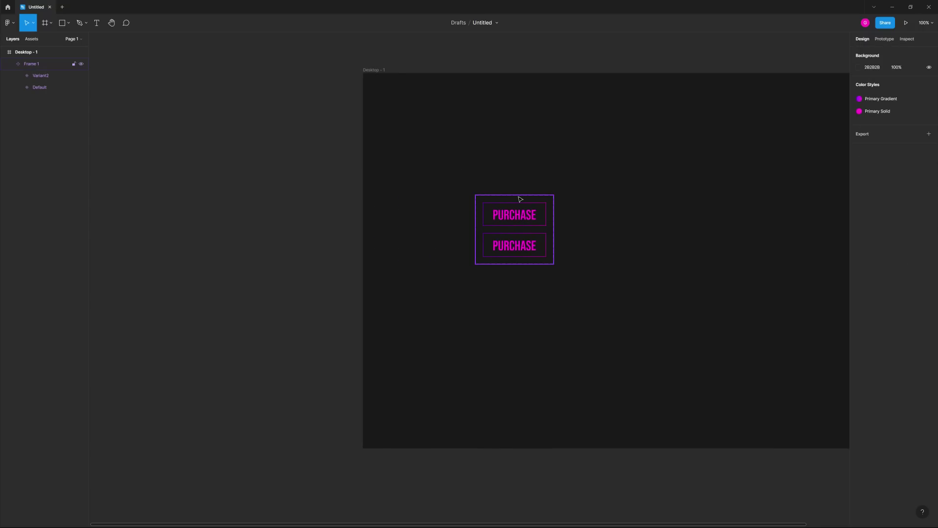
left_click_drag(520, 199, 442, 164)
left_click(538, 159)
Select the Variant2 button and zoom in on the two variants
left_click(448, 191)
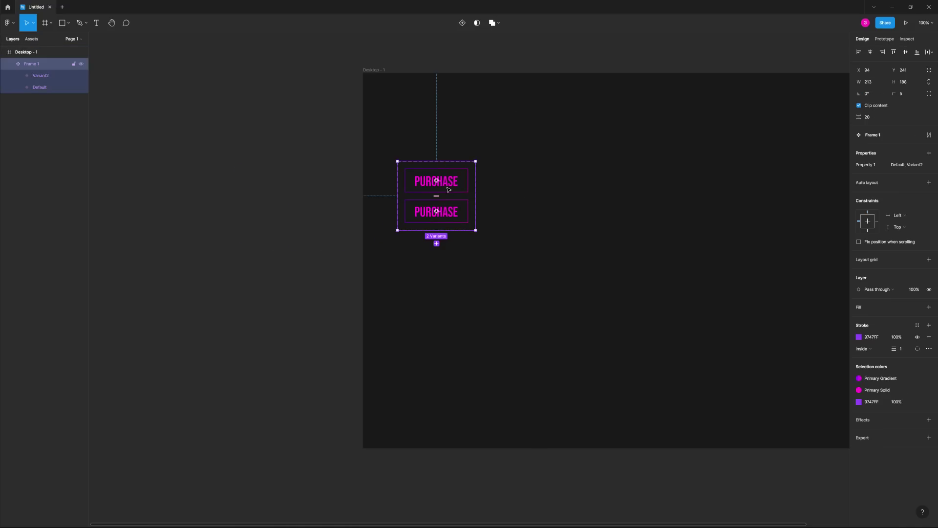
left_click(459, 187)
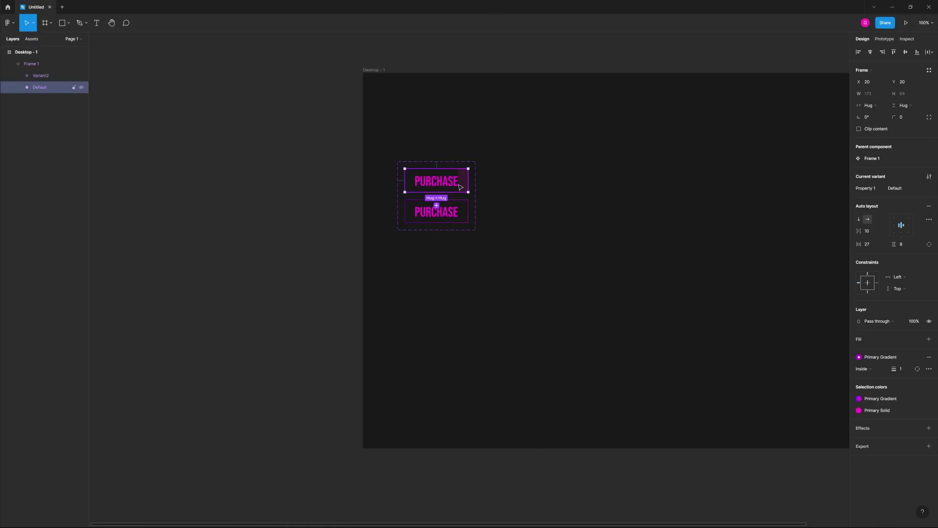
left_click(453, 213)
left_click(481, 203)
left_click(437, 213)
left_click(439, 214)
scroll(463, 224, "up", 3)
left_click_drag(519, 198, 495, 218)
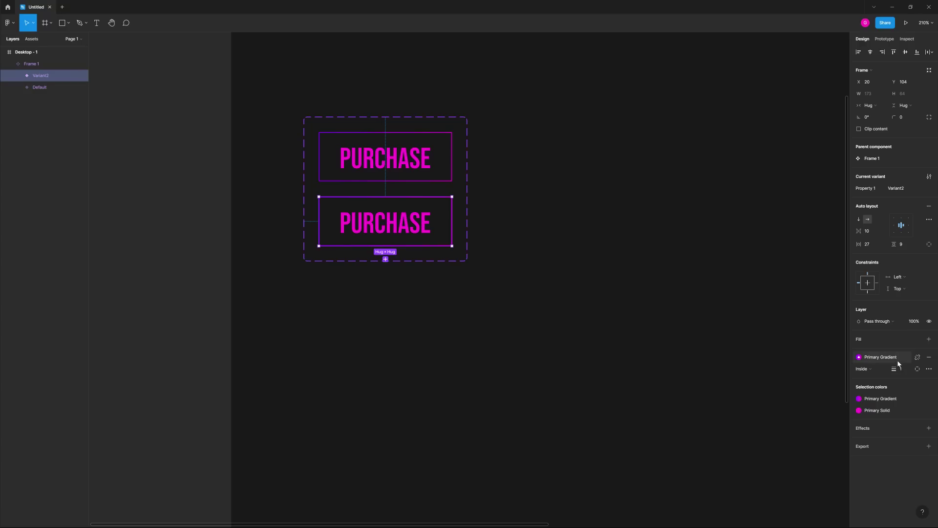
Fill Variant2 with the Primary Gradient colour style and select its PURCHASE text
left_click(929, 339)
left_click(917, 339)
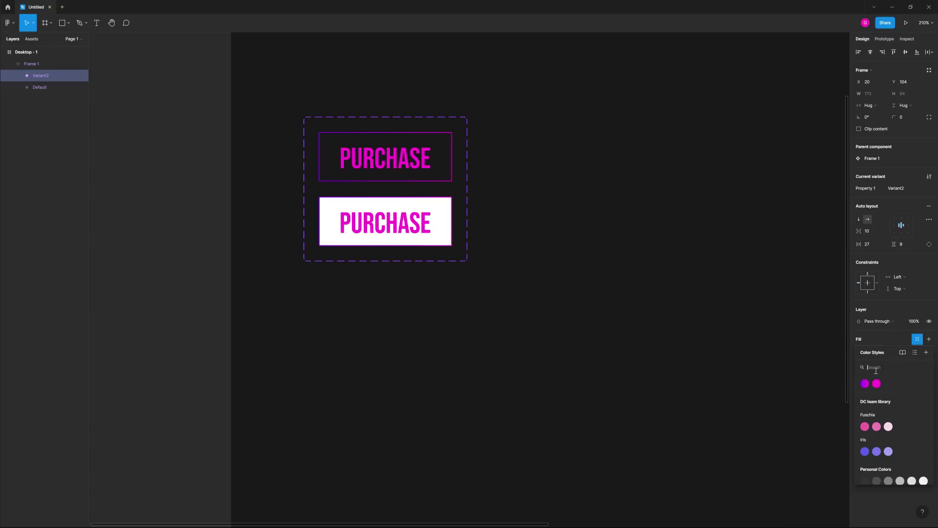
left_click(865, 384)
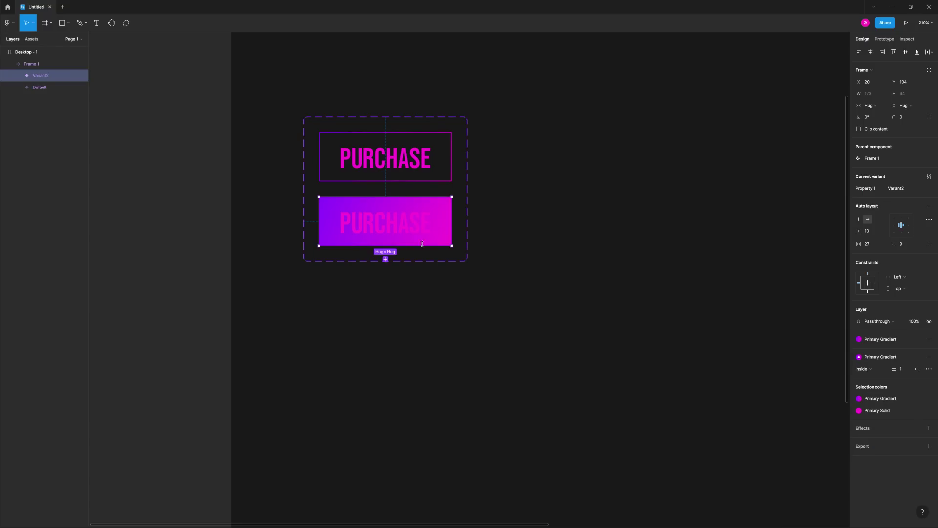
double_click(406, 221)
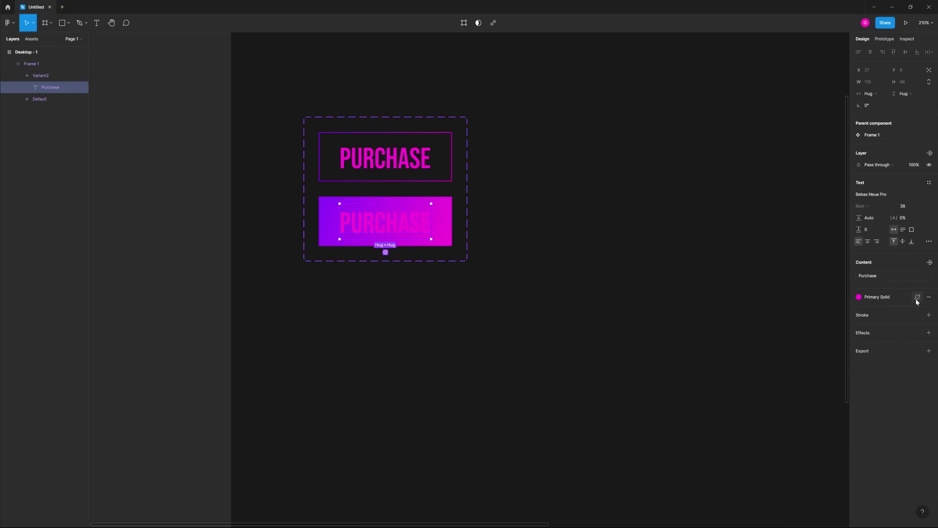
Detach the text's Primary Solid style and eyedrop the dark 181818 canvas colour
left_click(917, 298)
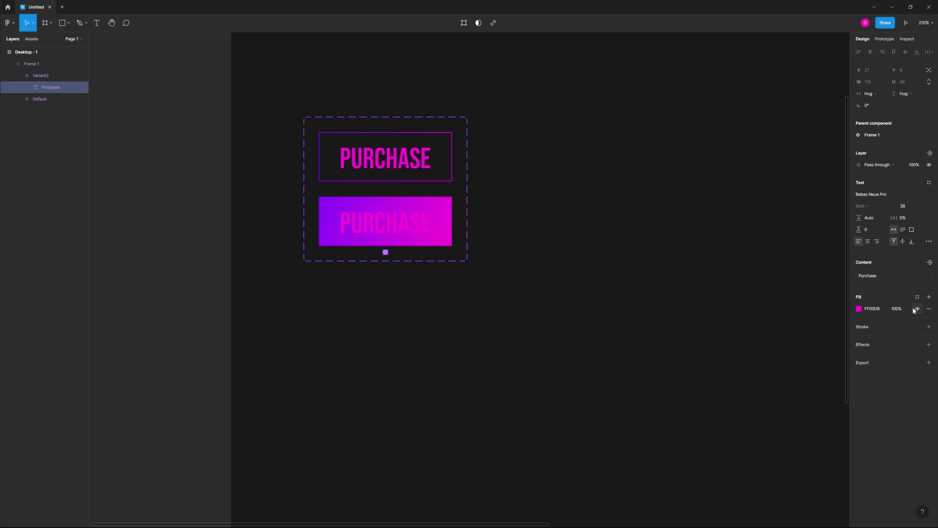
left_click(859, 308)
key("i")
left_click(513, 220)
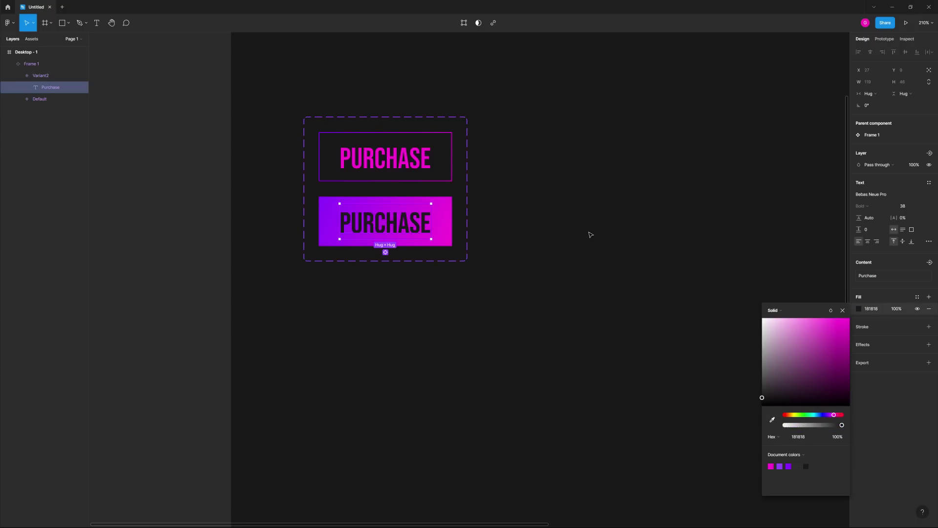
Save the dark text colour as a new colour style named Primary Solid Dark
left_click(920, 298)
left_click(925, 311)
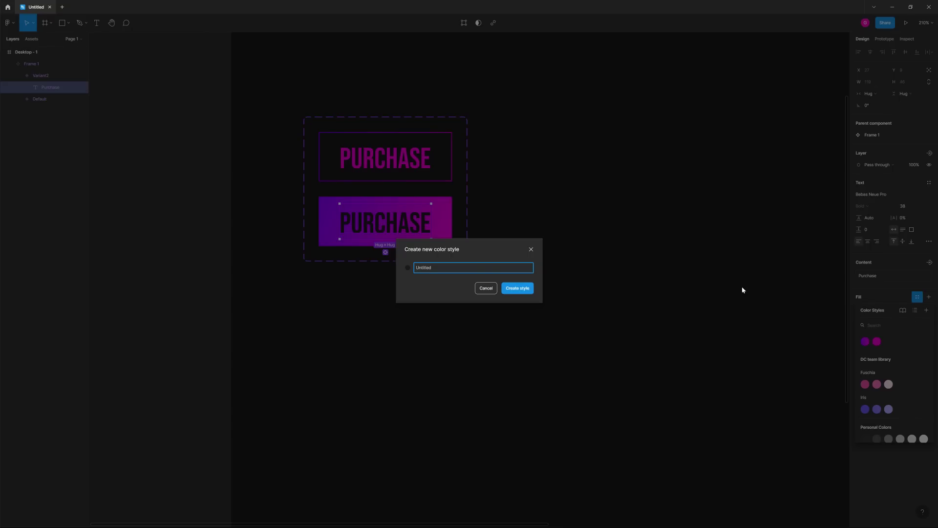
type("Primary Solid Dark")
left_click(517, 288)
left_click(538, 219)
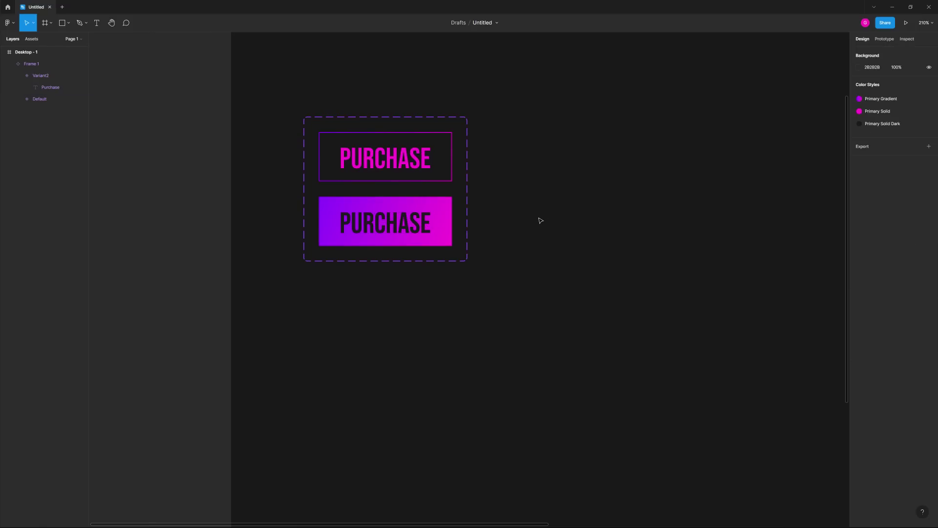
Link the Default variant to Variant2 While hovering, with Smart animate, Ease out, 300ms
key("shift+e")
left_click(385, 157)
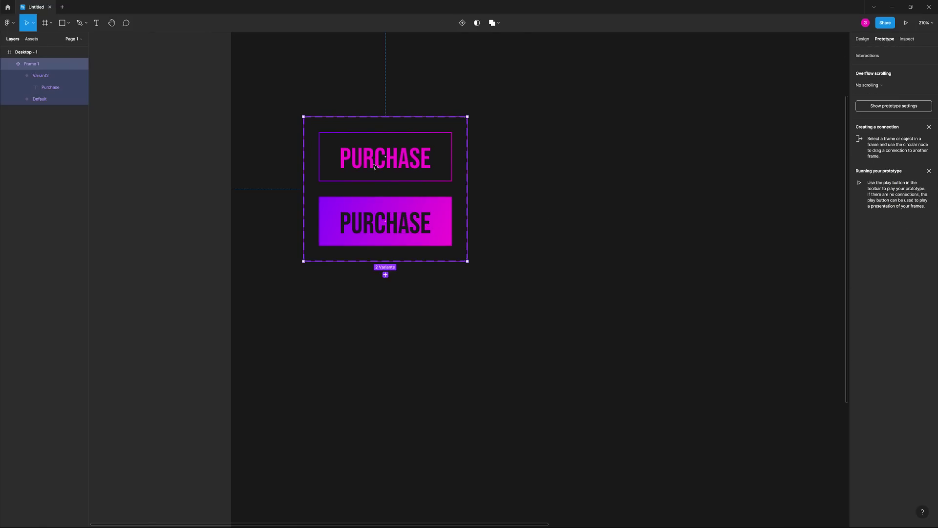
left_click(410, 166)
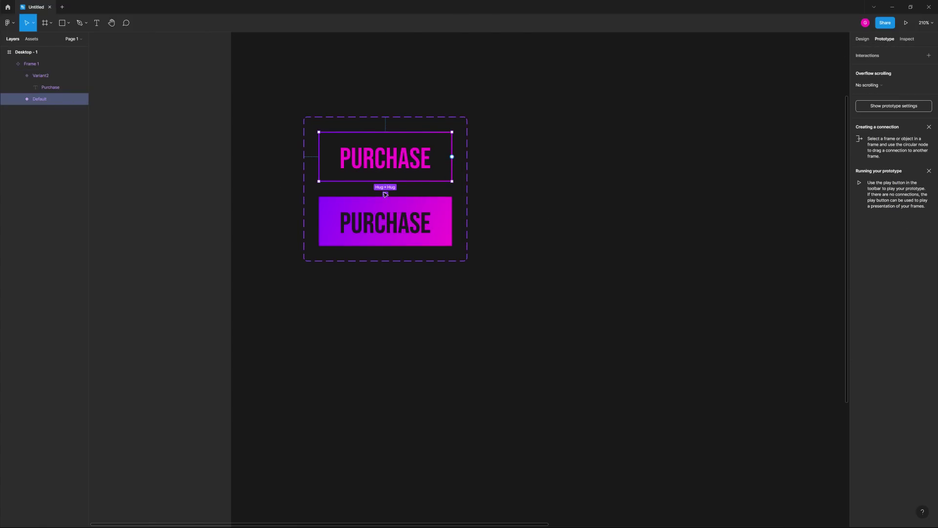
left_click_drag(451, 156, 420, 215)
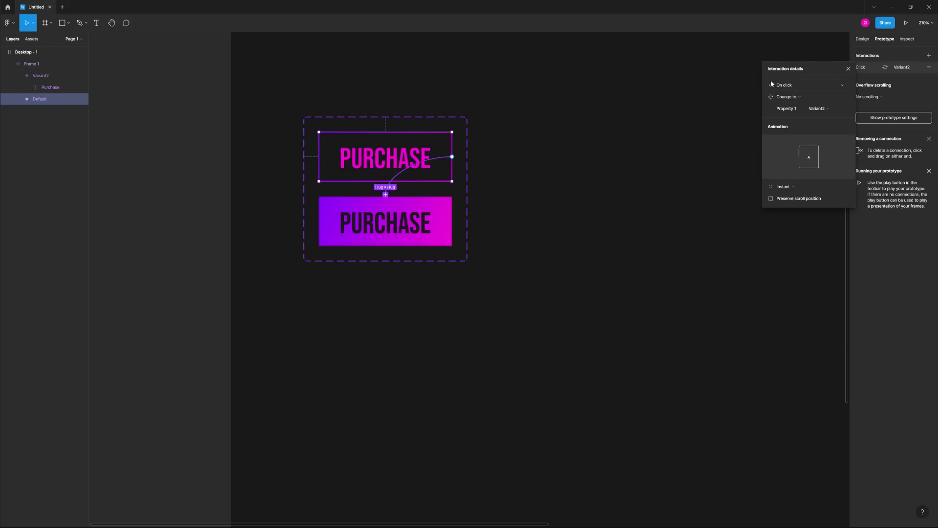
left_click(785, 86)
left_click(793, 102)
left_click(788, 189)
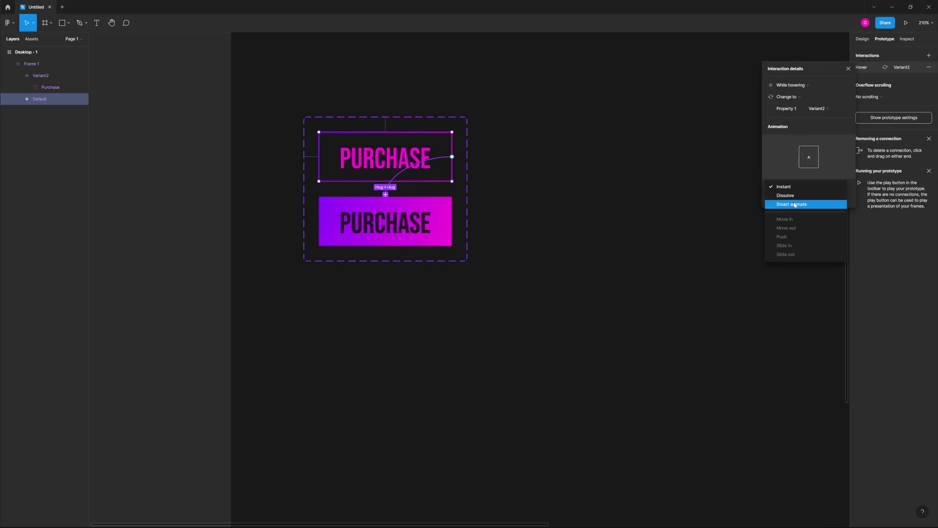
left_click(795, 204)
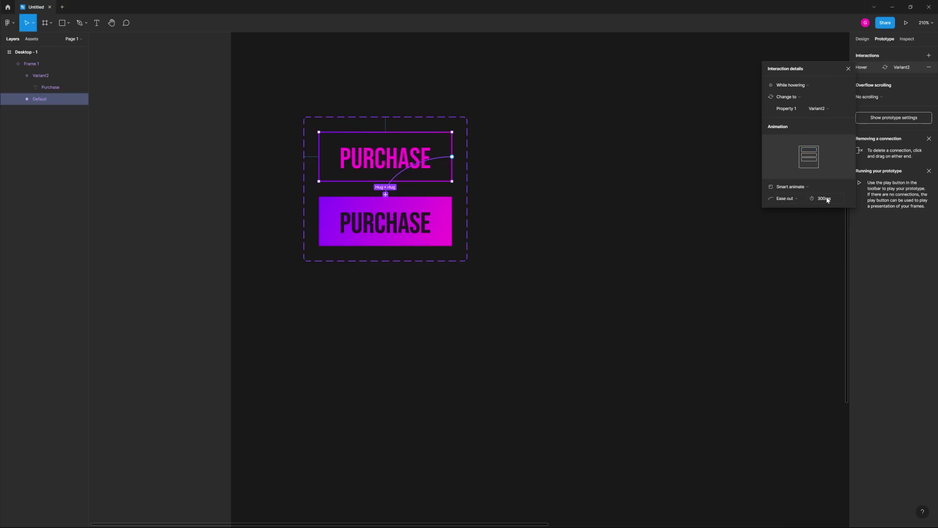
left_click(394, 216)
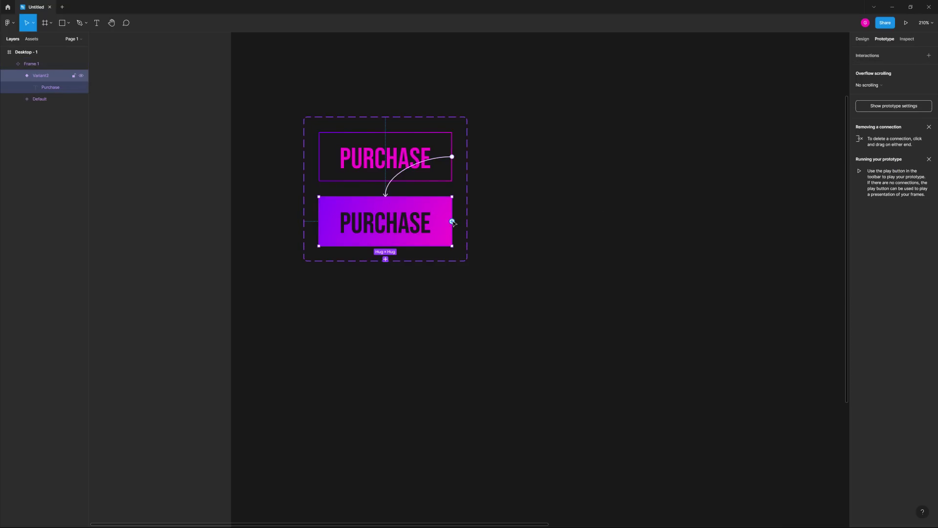
left_click(557, 146)
left_click(415, 146)
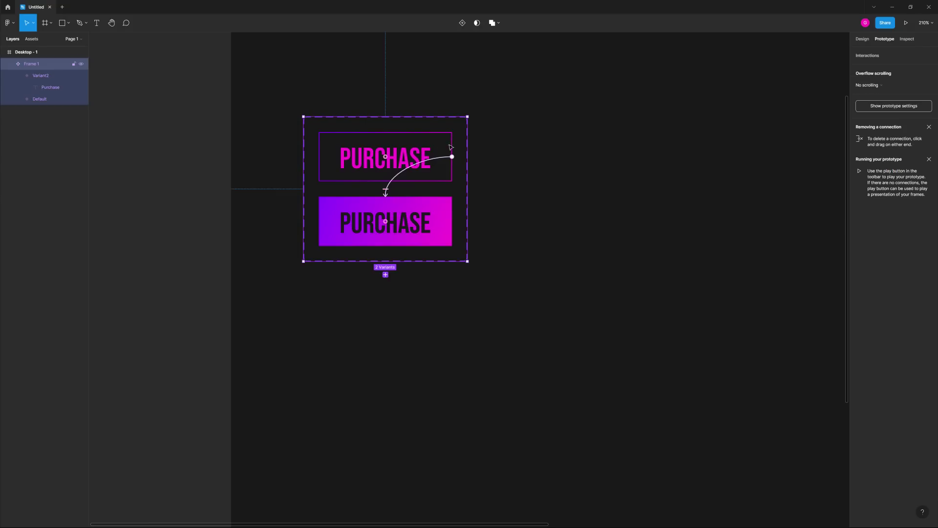
Move the component set off Desktop - 1 and place a PURCHASE instance from Assets there
left_click(601, 131)
scroll(574, 172, "down", 5)
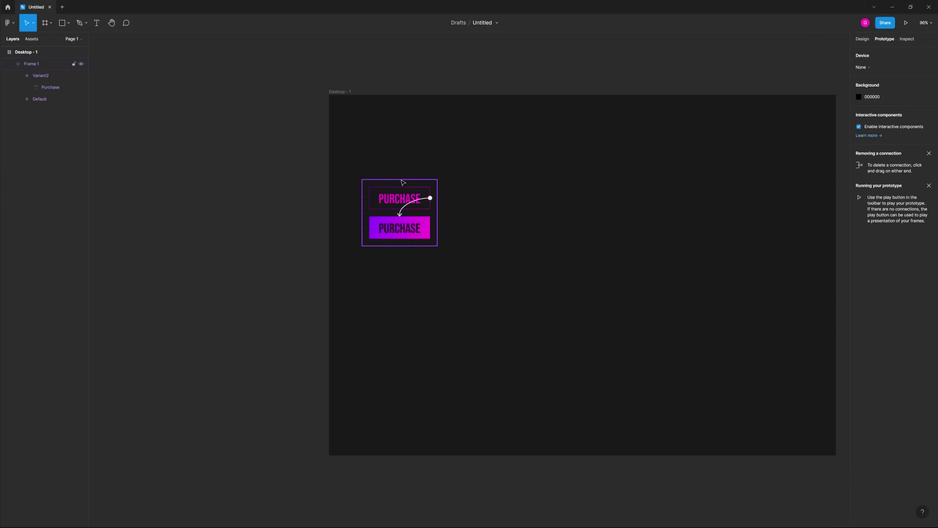
left_click_drag(403, 183, 276, 182)
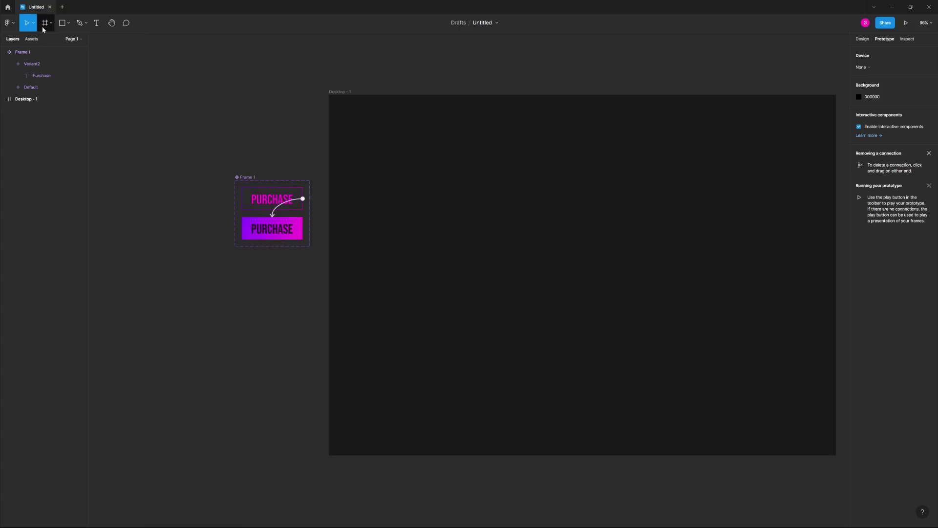
left_click(32, 38)
left_click_drag(23, 95, 439, 197)
Rename the button component set to Button
left_click(24, 111)
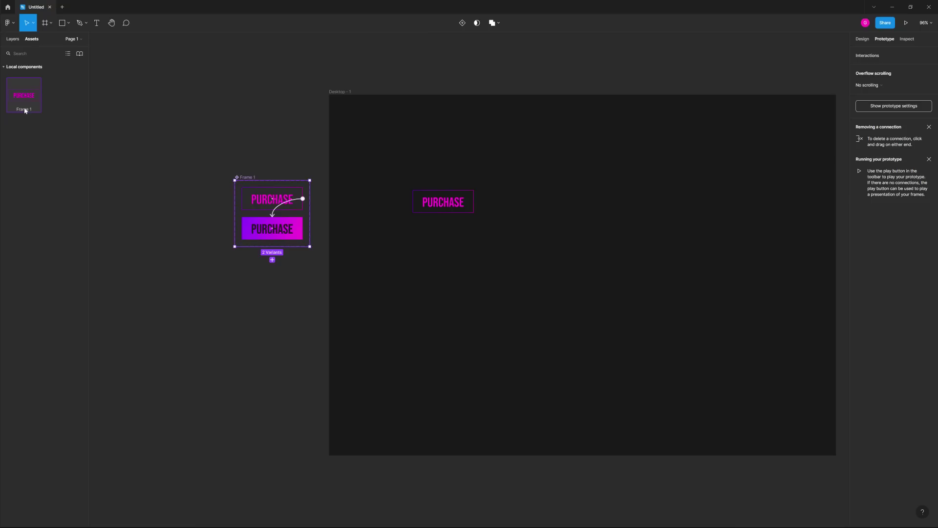
left_click(12, 38)
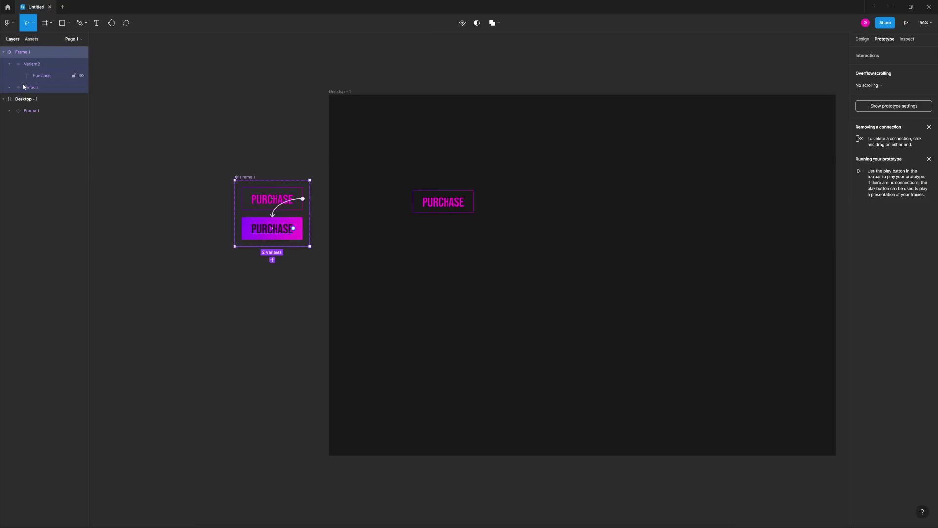
left_click(151, 77)
left_click(26, 52)
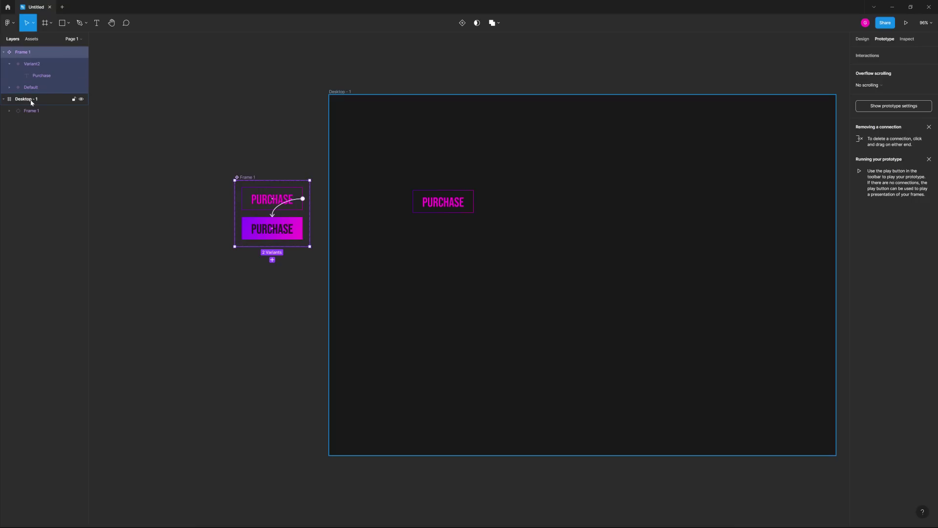
double_click(243, 177)
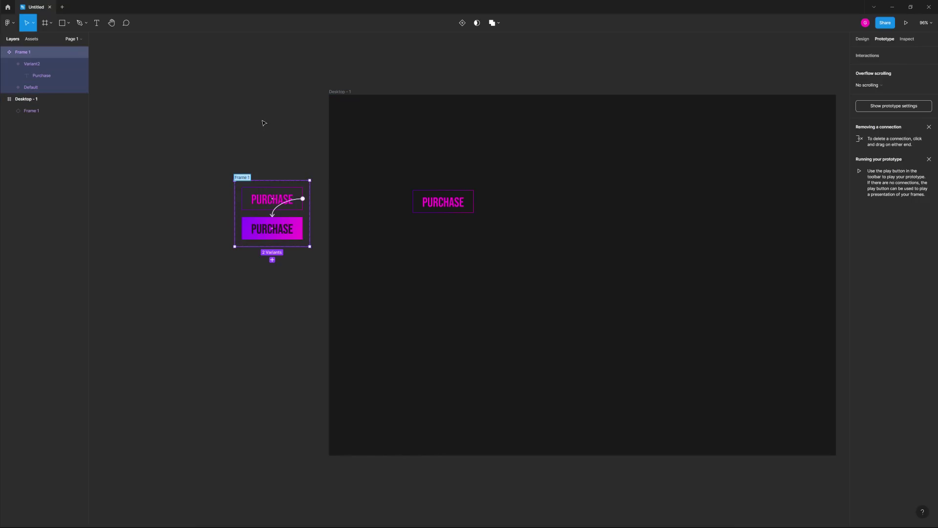
type("Button")
key("Return")
left_click(231, 108)
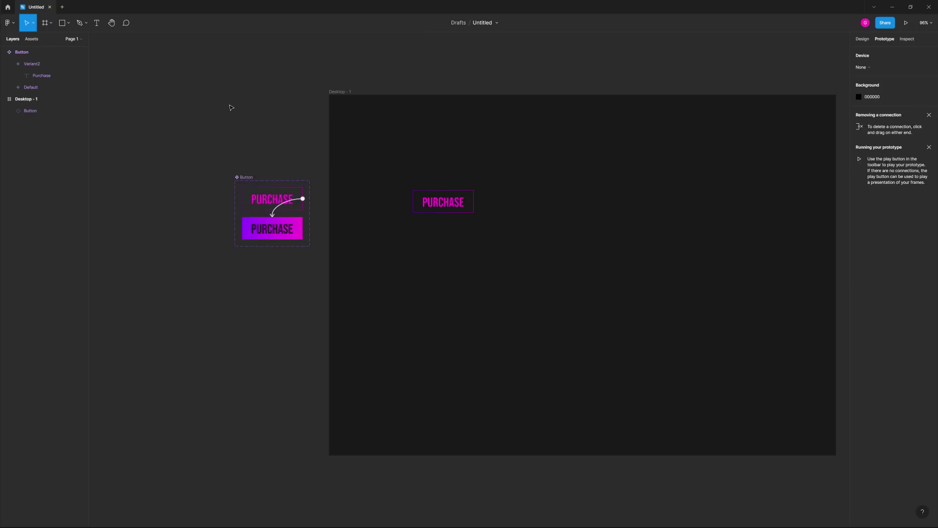
left_click(459, 203)
left_click(262, 87)
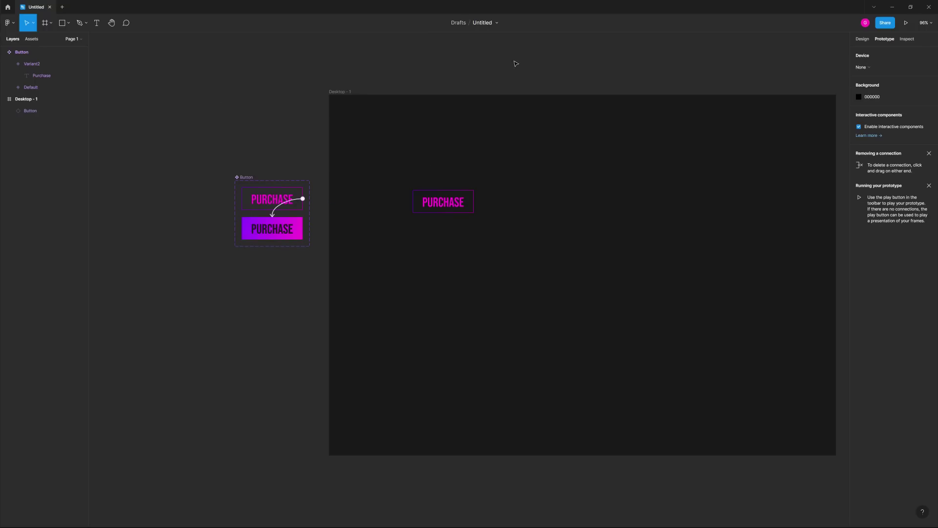
Launch the prototype preview and reposition the PURCHASE instance on the board
left_click(905, 23)
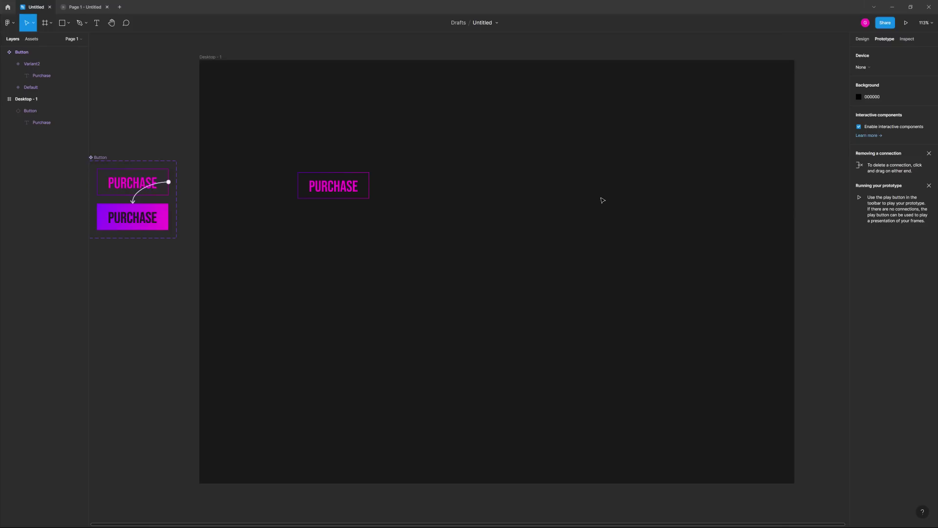
left_click_drag(263, 145, 355, 237)
left_click(468, 271)
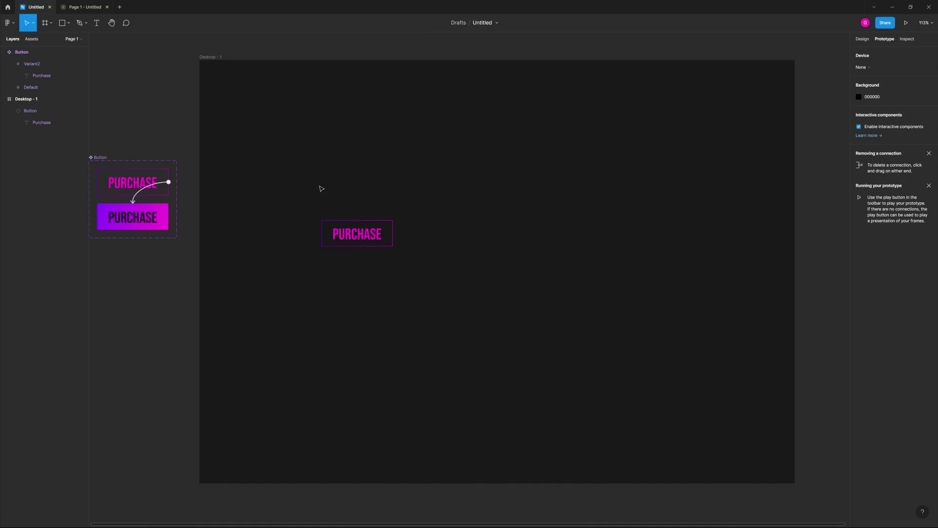
Nudge the PURCHASE button slightly down and right on Desktop - 1
left_click_drag(322, 186, 397, 195)
left_click_drag(431, 146, 538, 271)
left_click_drag(351, 240, 366, 253)
left_click(447, 293)
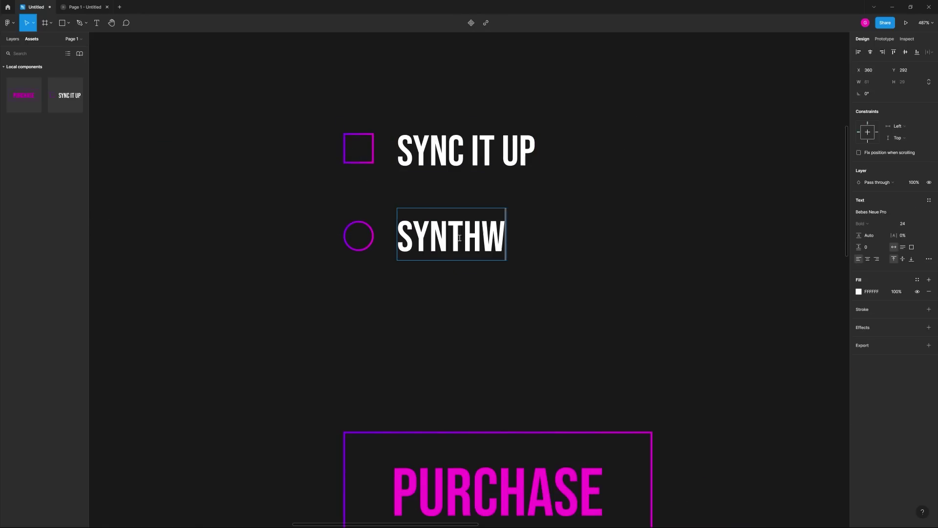
Finish the SYNTHWAVE radio label and make the card frame taller
type("AVE")
key("Escape")
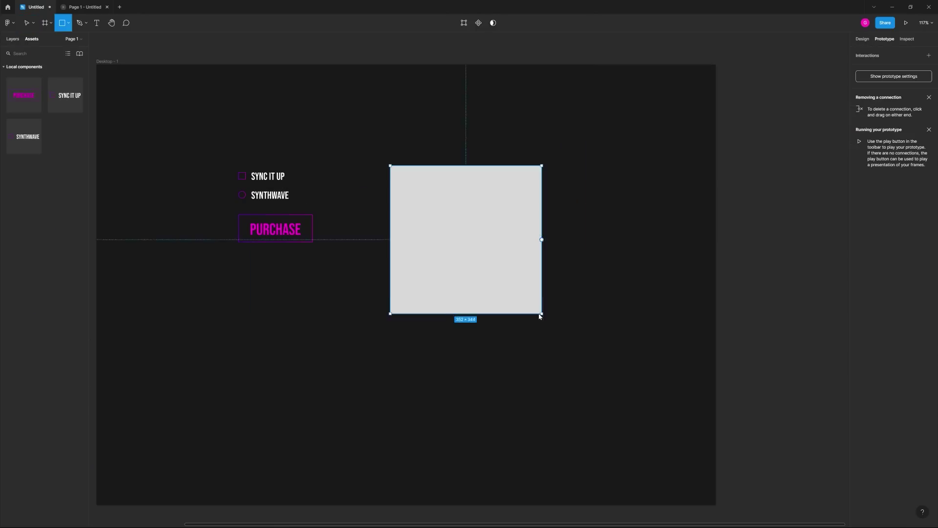
left_click_drag(476, 290, 476, 324)
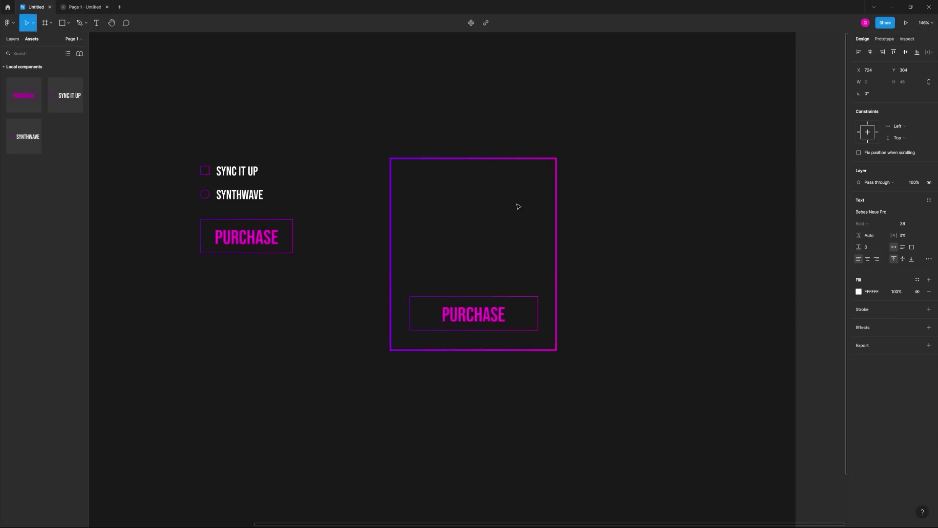
Add the card heading 'BIG THINGS ARE ‘UH COMIN!' and the synthwave-release body text
type("BIG THINGS ARE ‘UH COMIN!")
key("ctrl+d")
key("BackSpace")
type("In due time, the release of our new sy")
left_click(928, 259)
type("nthwave track will knock your socks off peeps!")
key("Escape")
left_click(865, 257)
key("Escape")
key("Escape")
Add a LATEST NEWS! badge in an auto-layout frame, tilted counter-clockwise
scroll(307, 99, "up", 5)
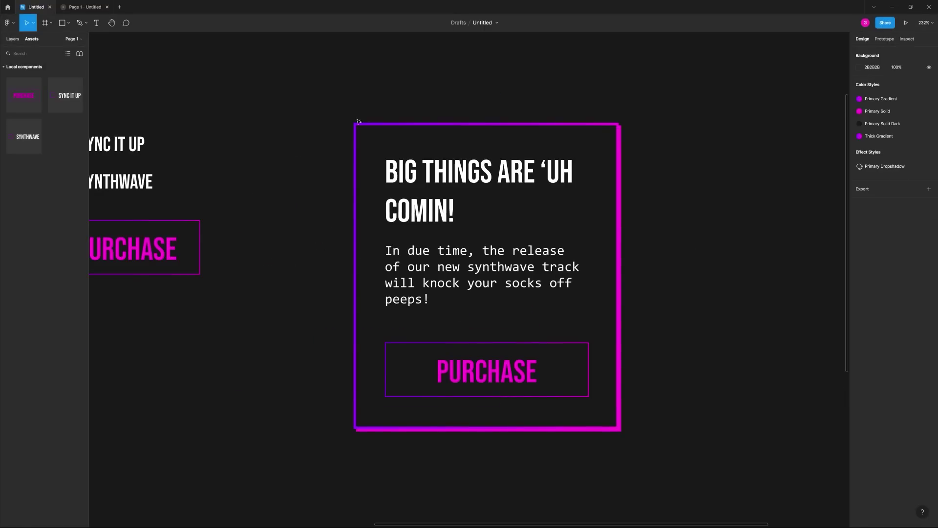
key("t")
left_click(379, 97)
type("LATEST NEWS!")
key("Escape")
scroll(400, 120, "up", 5)
key("shift+a")
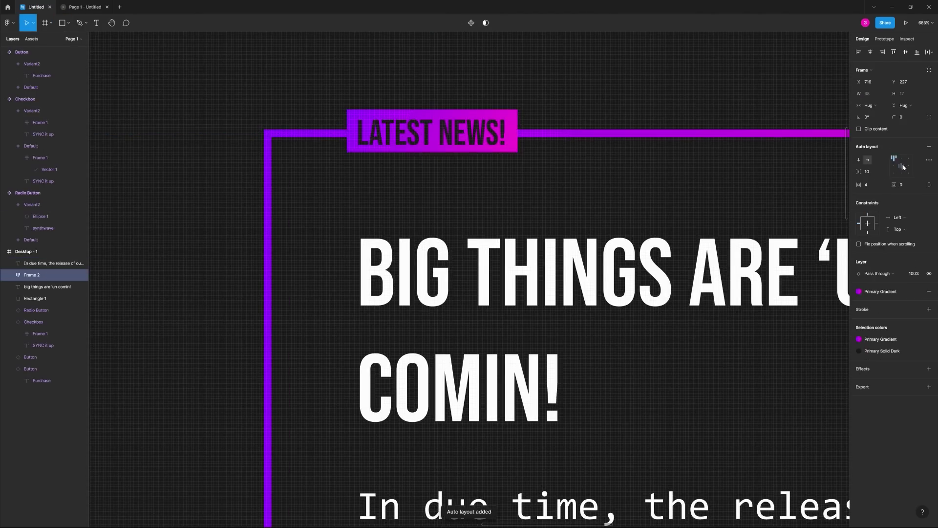
left_click_drag(523, 156, 571, 124)
scroll(571, 123, "down", 10)
Wrap all the card's layers into a frame as the Card Component
key("Escape")
left_click_drag(540, 196, 385, 342)
right_click(457, 157)
left_click(503, 262)
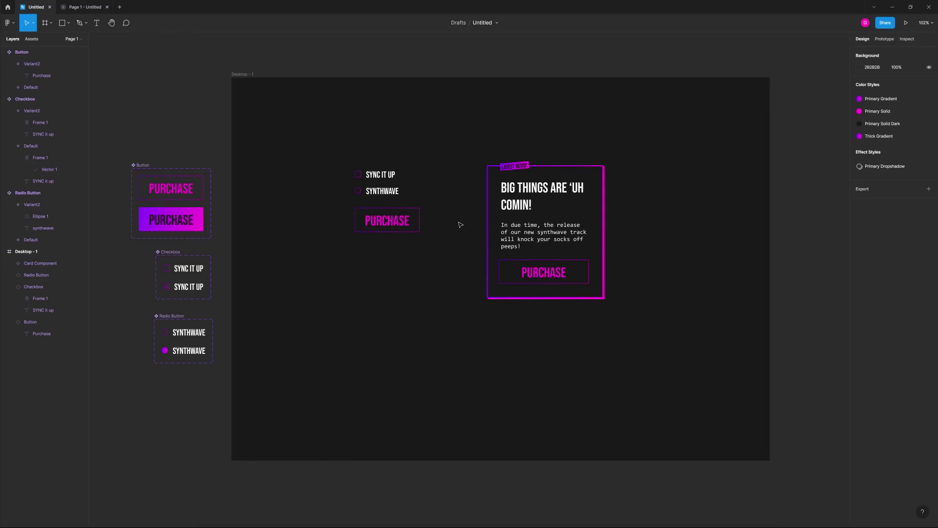
left_click_drag(356, 151, 425, 243)
left_click(440, 264)
scroll(566, 285, "up", 5)
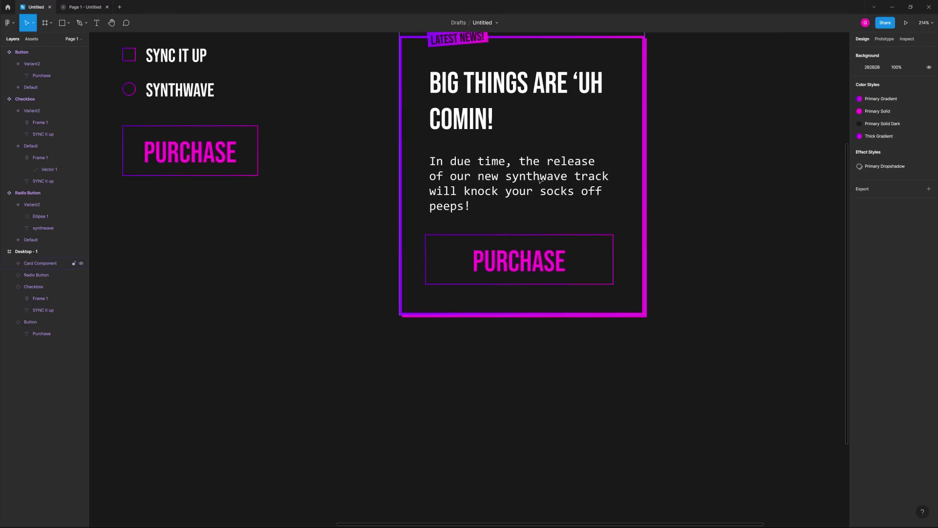
scroll(511, 124, "down", 3)
left_click(576, 225)
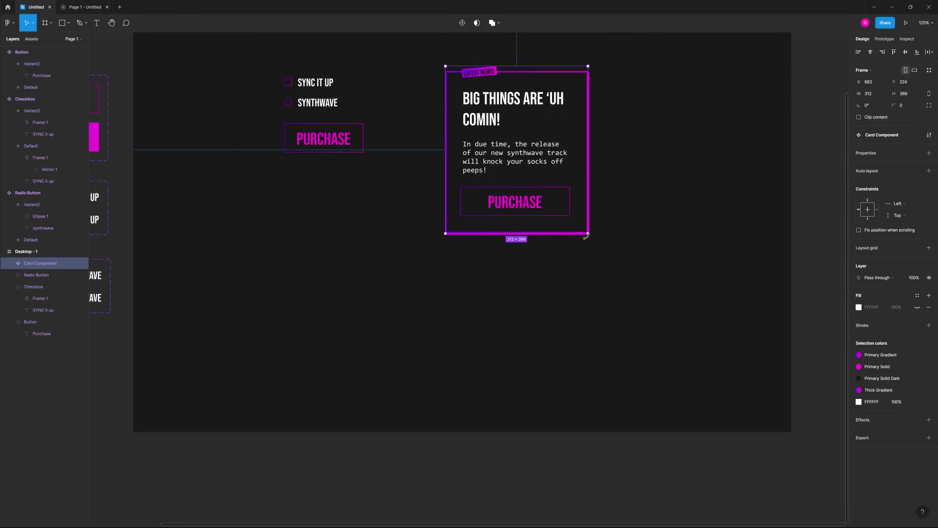
left_click_drag(588, 233, 656, 293)
key("ctrl+z")
key("Escape")
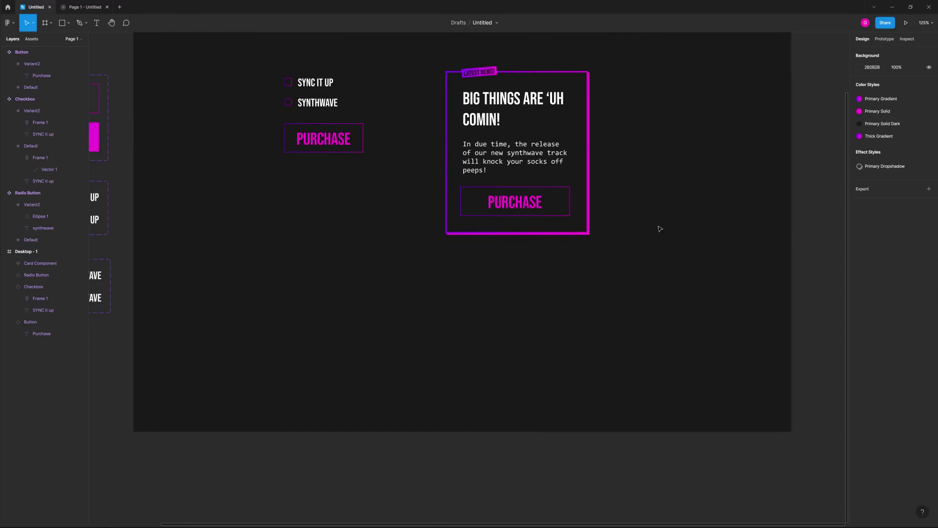
scroll(636, 206, "down", 3)
scroll(620, 186, "up", 3)
Keep the LATEST NEWS! badge's horizontal resizing set to Hug contents
scroll(584, 209, "up", 3)
left_click(430, 194)
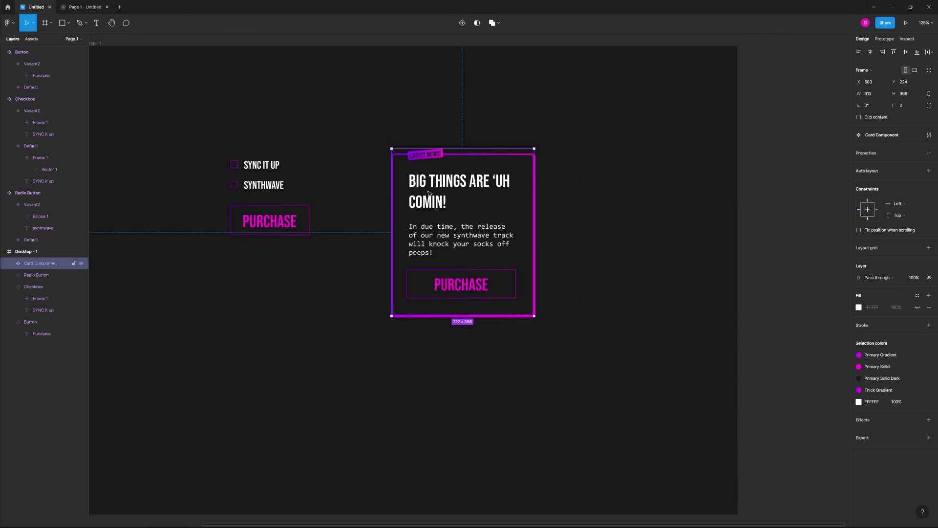
left_click(422, 159)
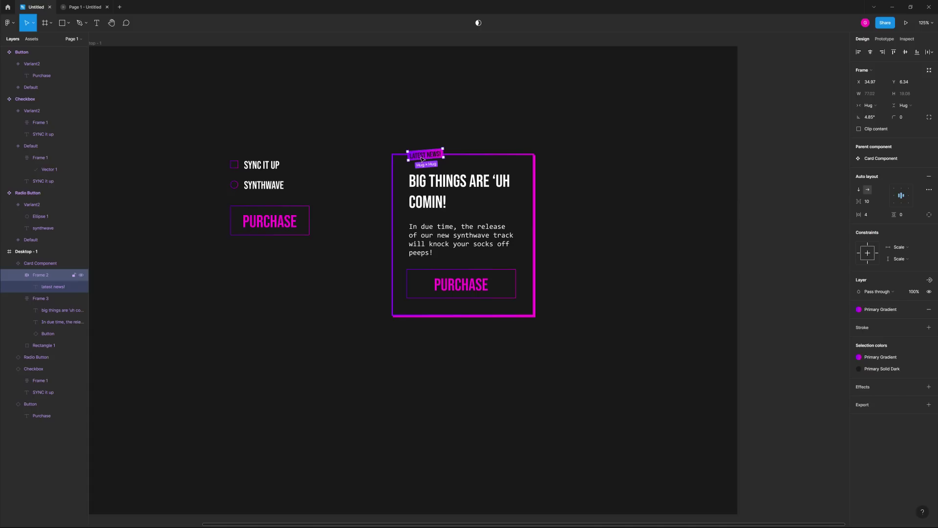
left_click(872, 110)
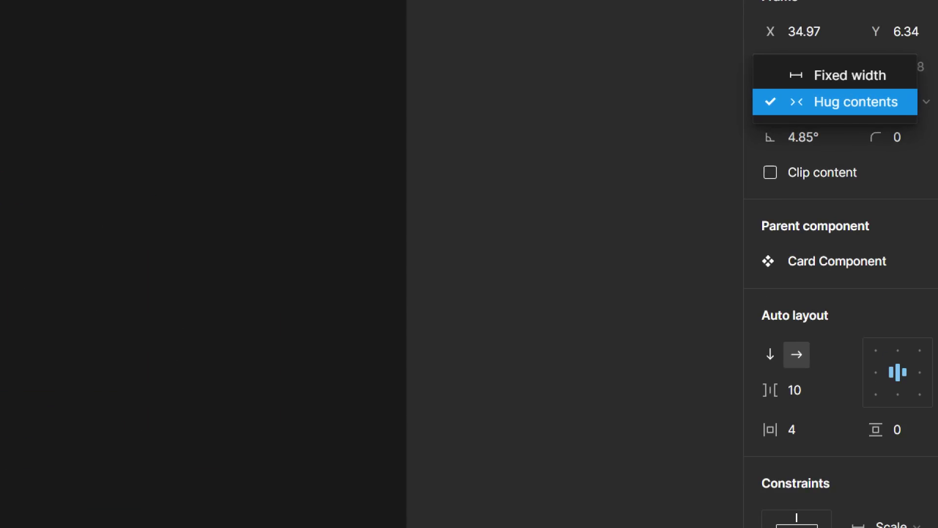
left_click(842, 107)
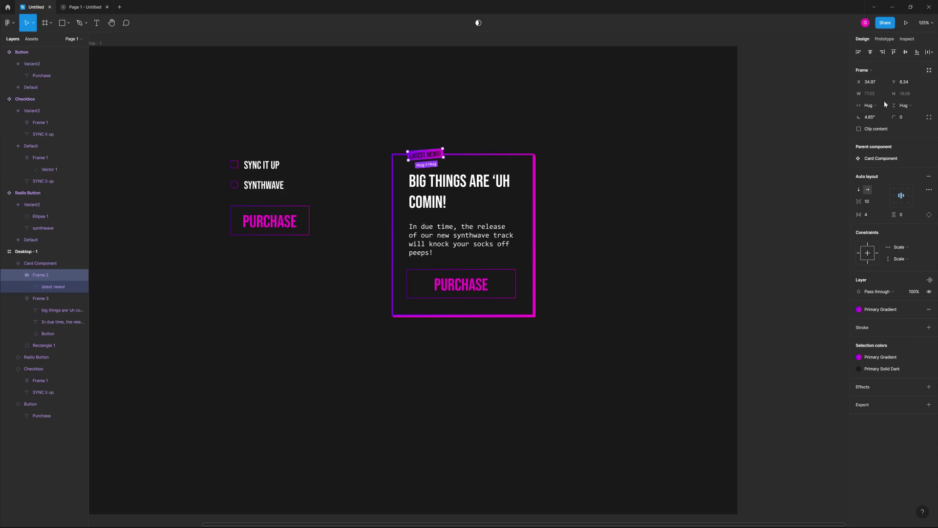
left_click(880, 105)
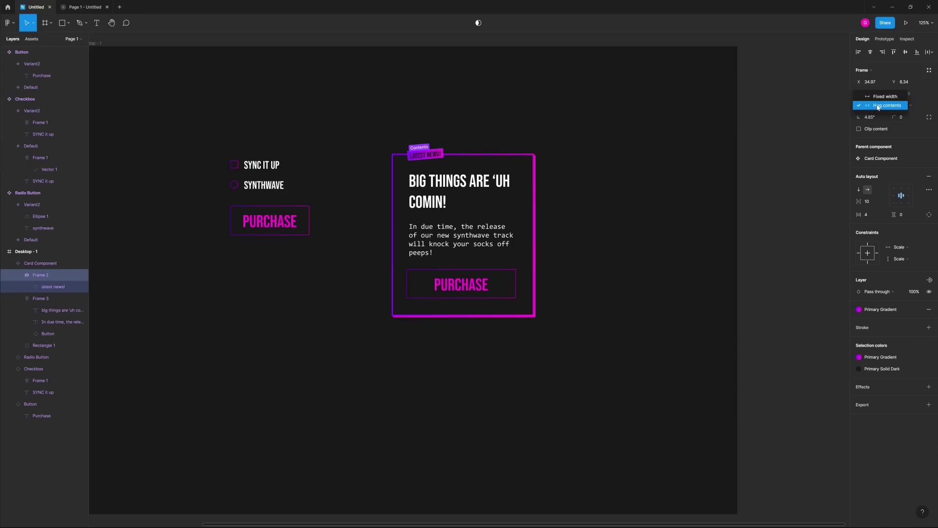
left_click(887, 105)
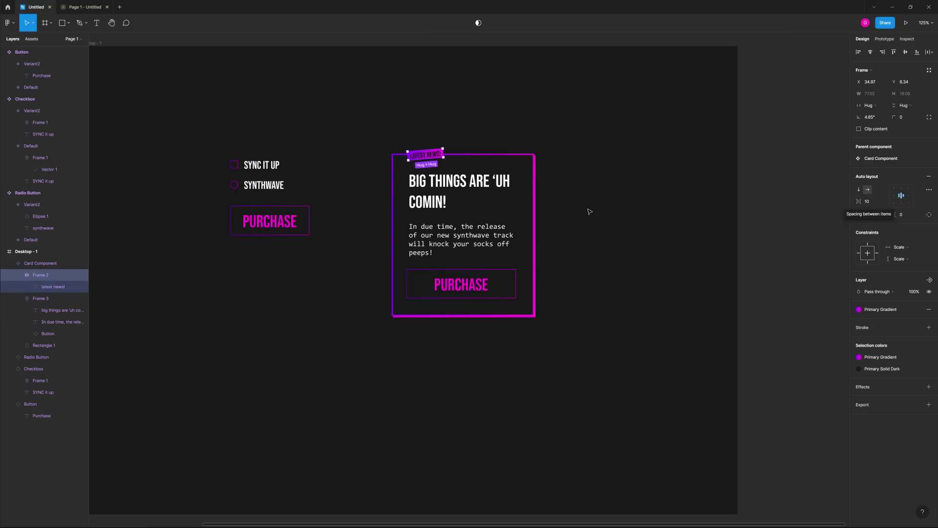
left_click(568, 213)
Try enlarging the card to 328×374, undoing each resize to keep it 312×366
left_click(488, 225)
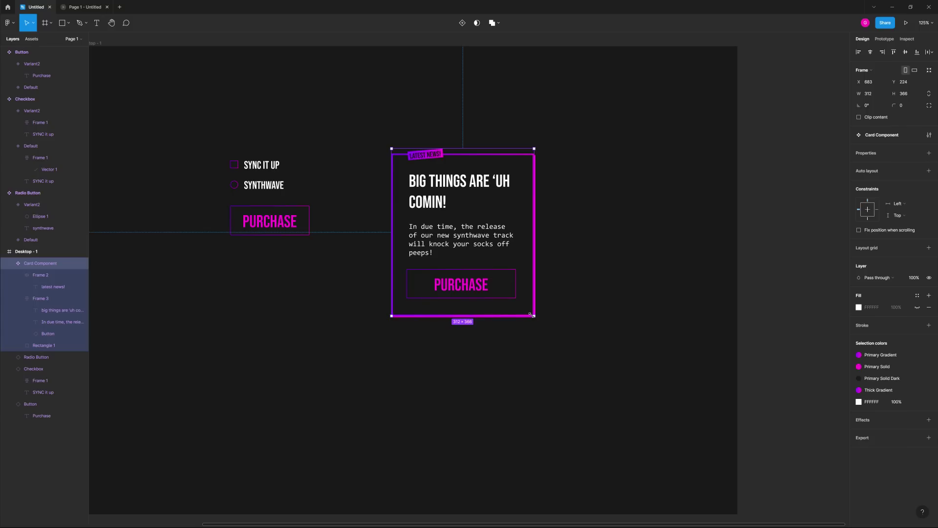
left_click_drag(534, 316, 605, 368)
key("ctrl+z")
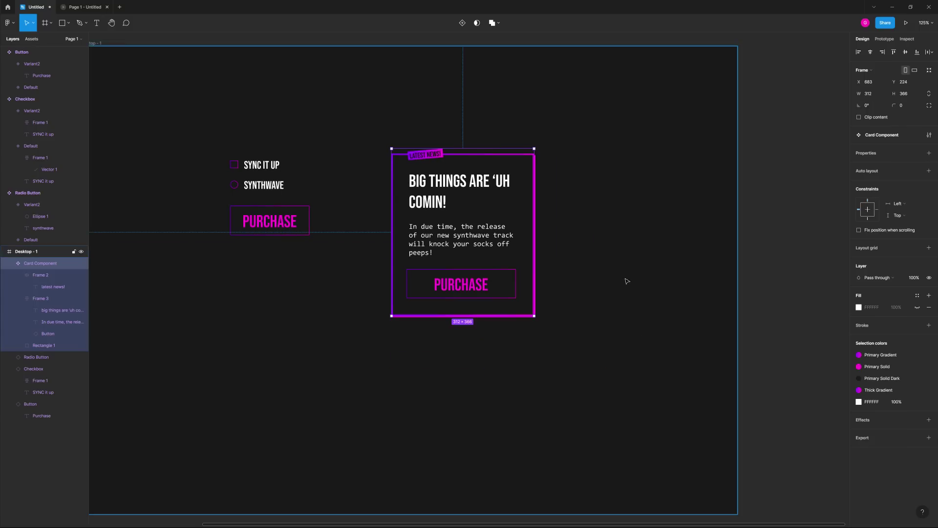
left_click(624, 274)
left_click(516, 244)
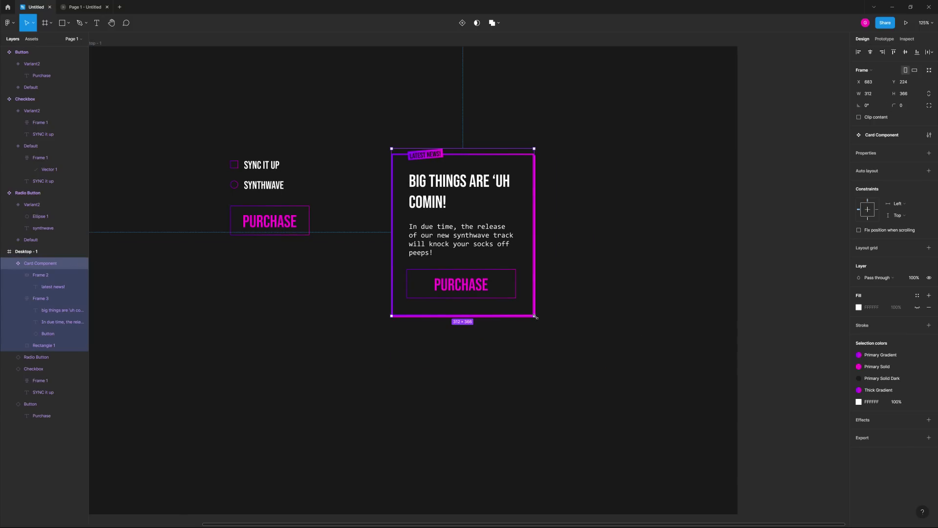
left_click_drag(535, 316, 586, 352)
key("ctrl+z")
left_click(549, 255)
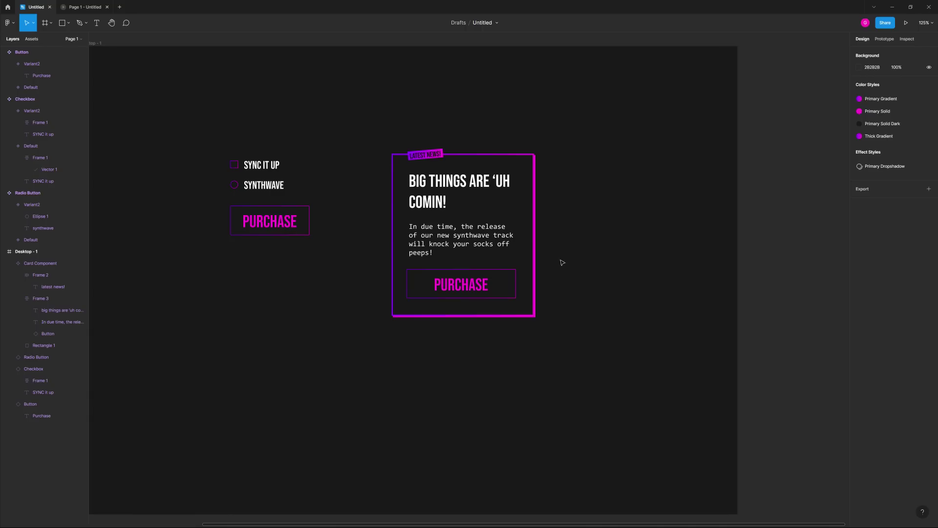
left_click(436, 203)
left_click(561, 199)
scroll(331, 217, "down", 5)
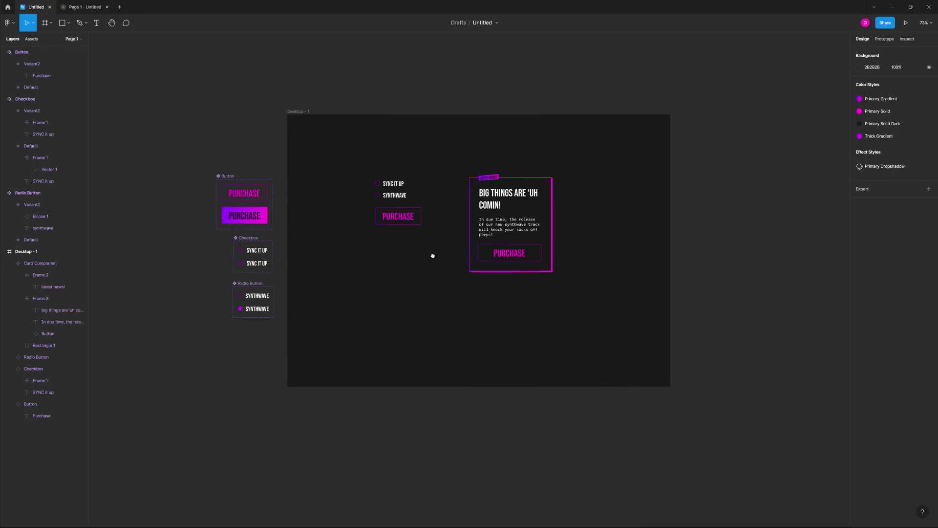
Move the checkbox, radio button and Purchase button down and right
left_click_drag(335, 147, 462, 259)
left_click_drag(396, 215, 437, 285)
left_click(458, 324)
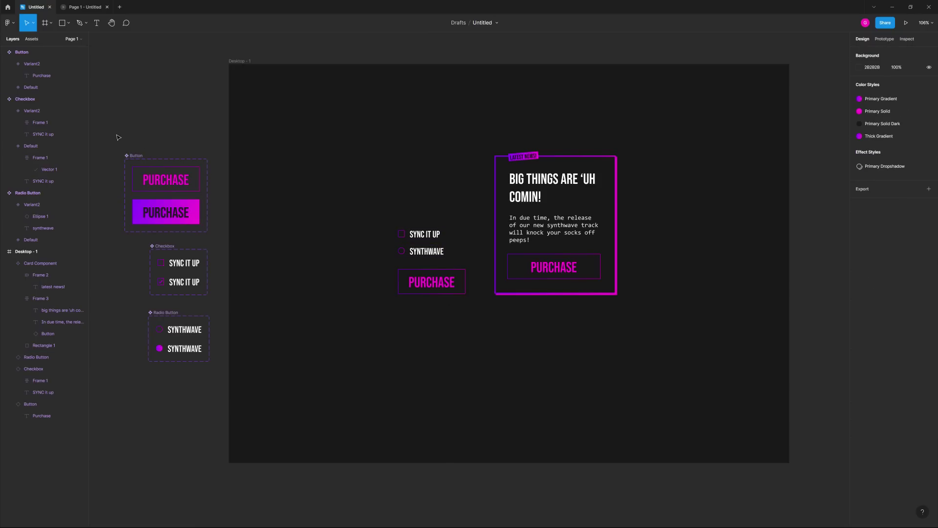
left_click_drag(117, 137, 234, 390)
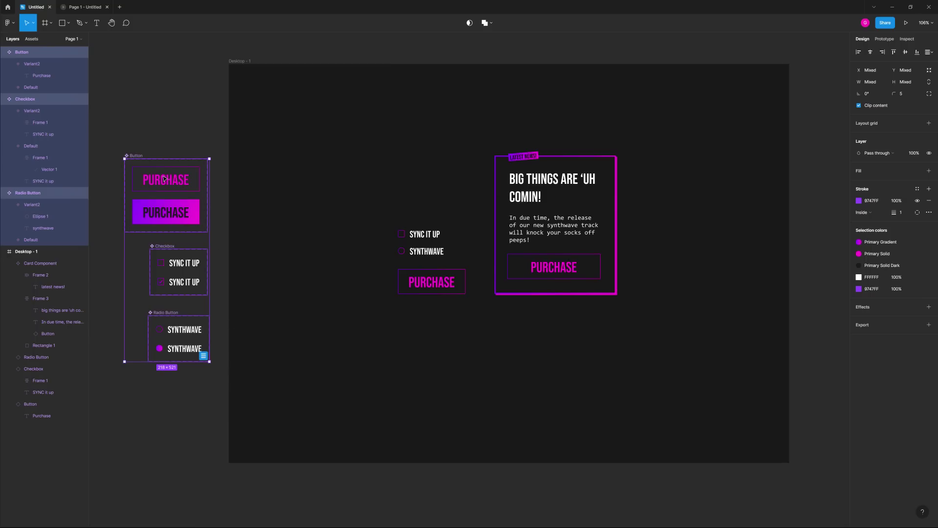
left_click(320, 174)
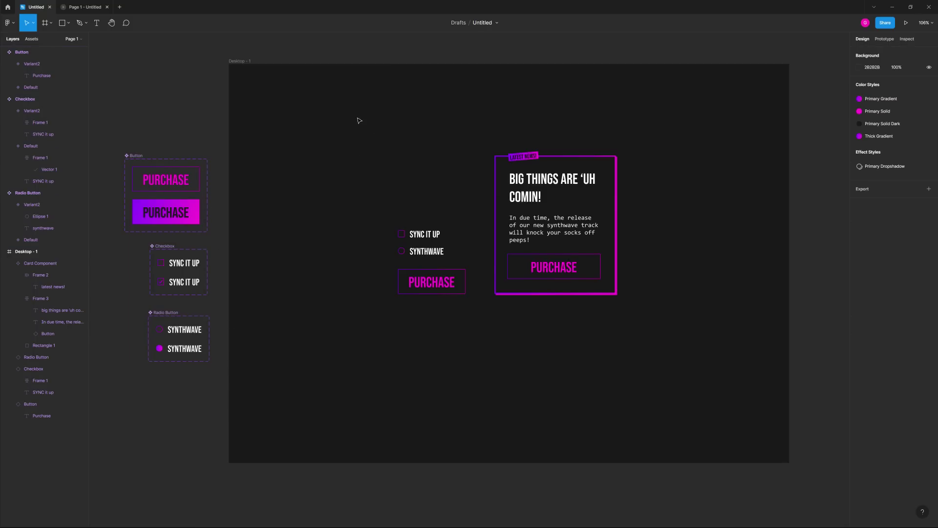
Move all four elements inside Desktop - 1 down about 44 px
left_click_drag(359, 120, 642, 316)
left_click_drag(623, 241, 624, 263)
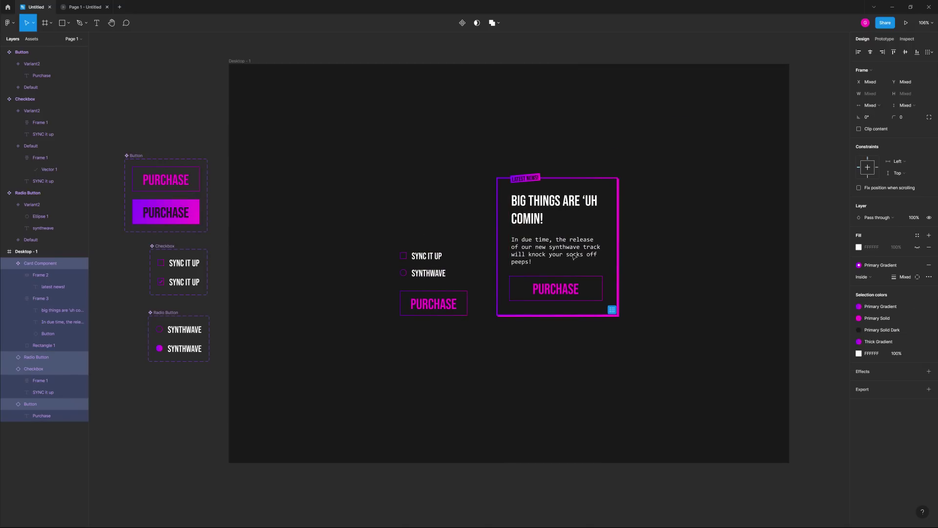
left_click(697, 259)
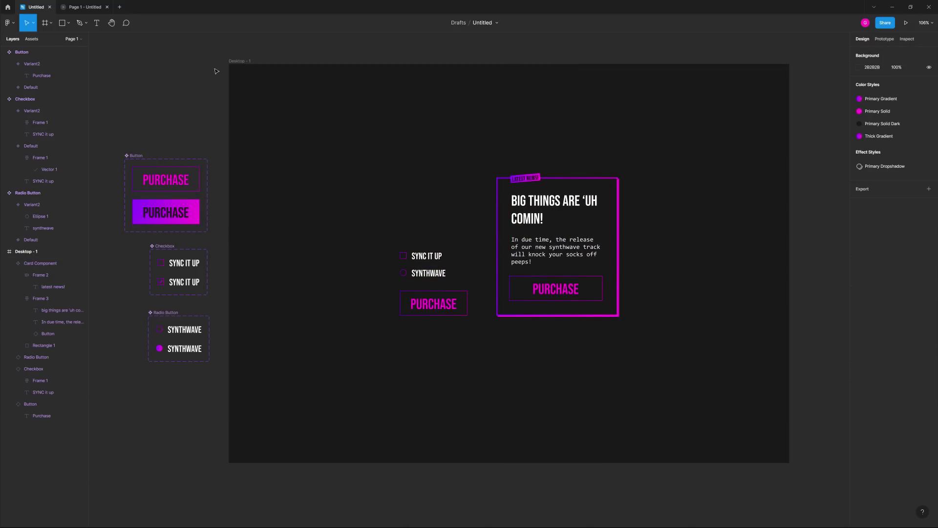
Add a new page to the file named Cover
left_click(74, 39)
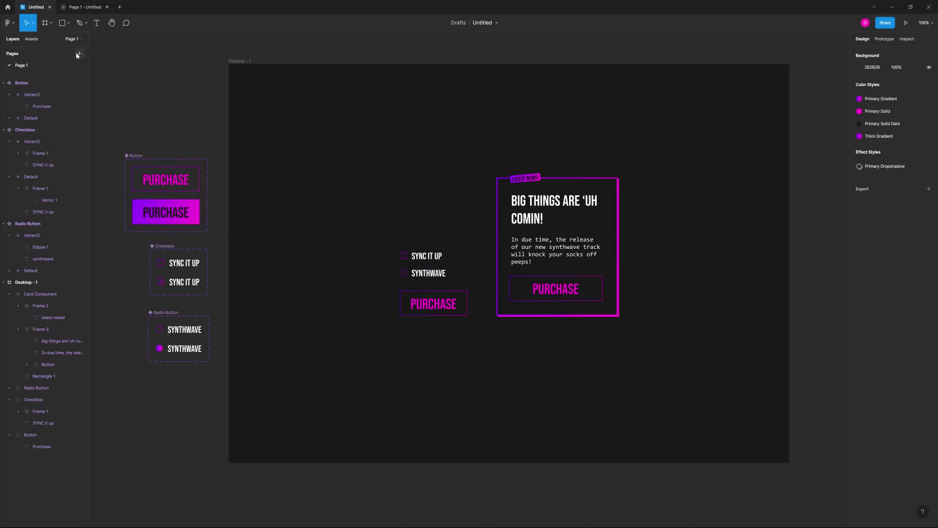
left_click(78, 53)
type("Cover")
key("Return")
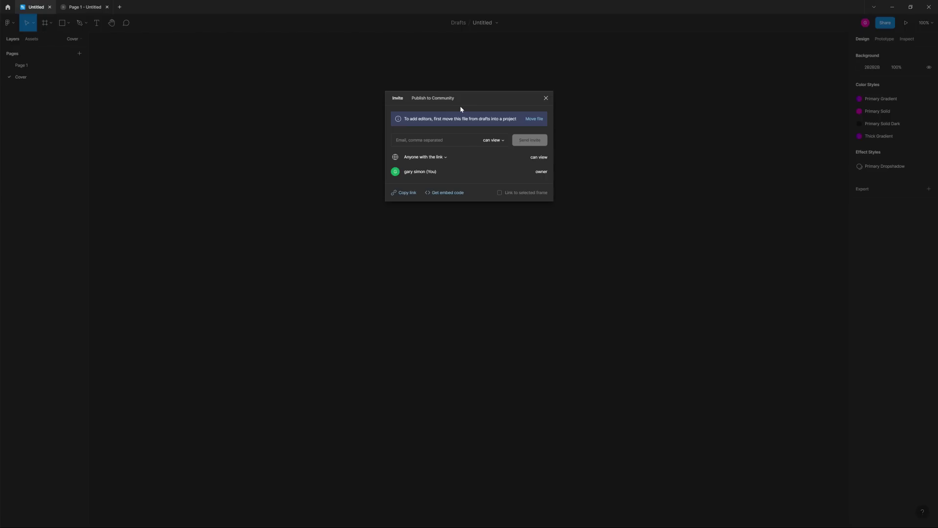
Start Publish to Community, then cancel the publish form and close the sharing dialog
left_click(384, 21)
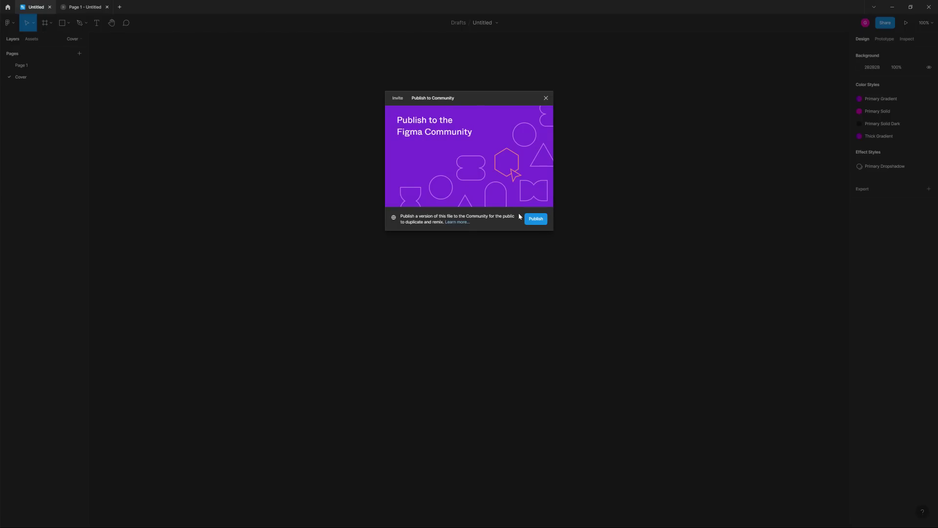
left_click(532, 218)
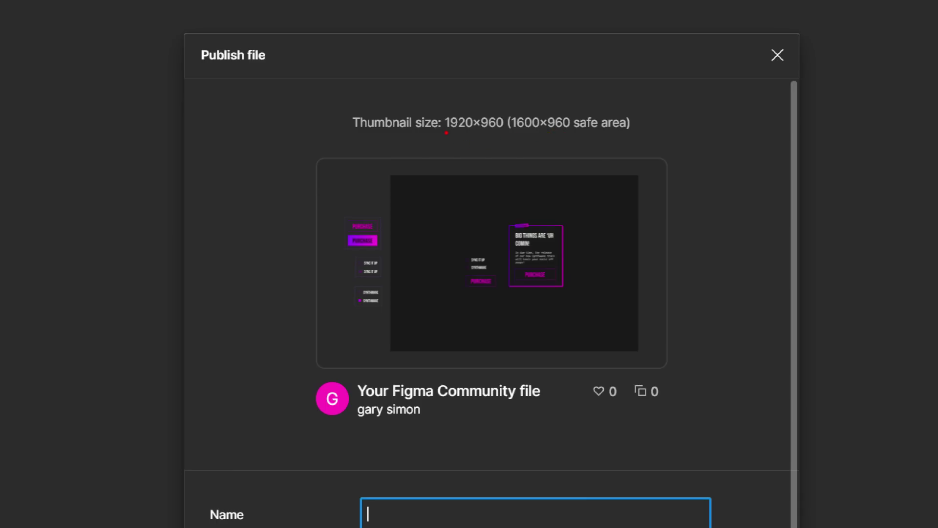
left_click(778, 55)
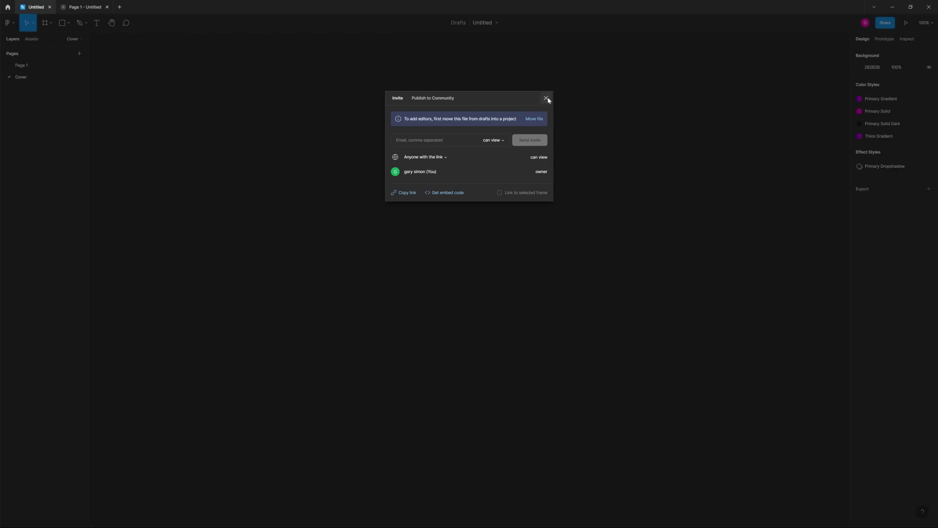
left_click(547, 99)
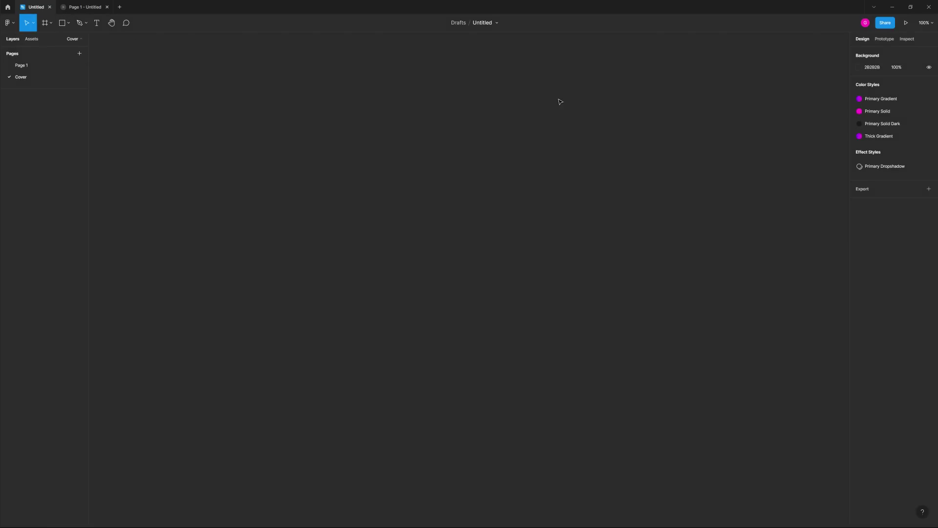
Add a frame on the Cover page and size it 1920 × 960
left_click(51, 24)
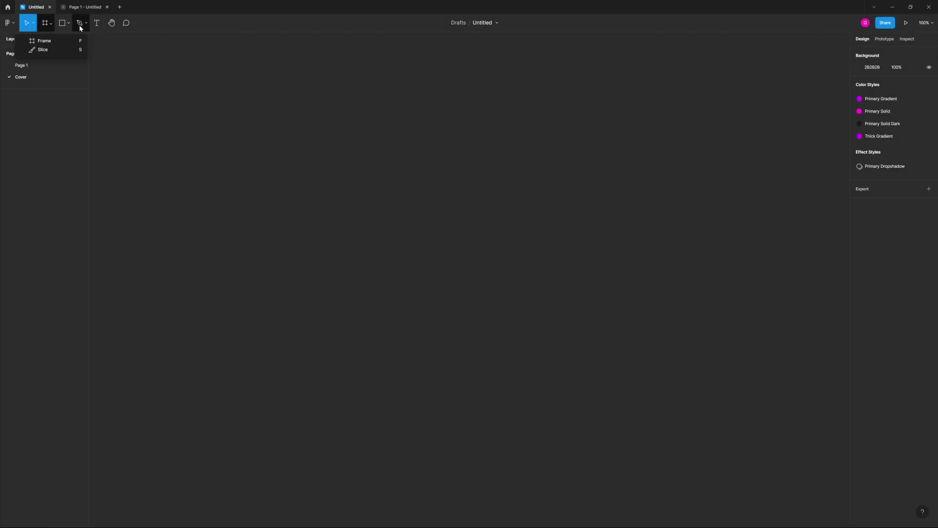
left_click(44, 24)
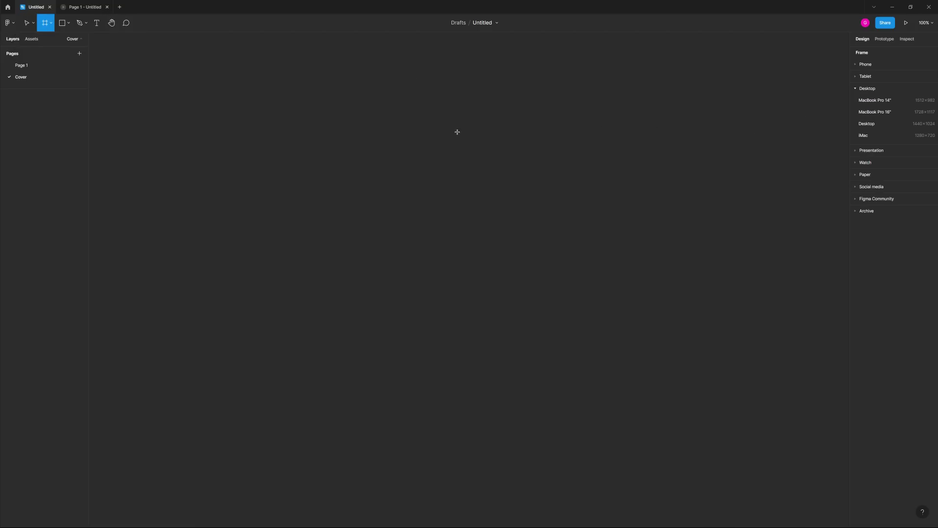
left_click(418, 140)
left_click(872, 94)
type("1920")
key("Tab")
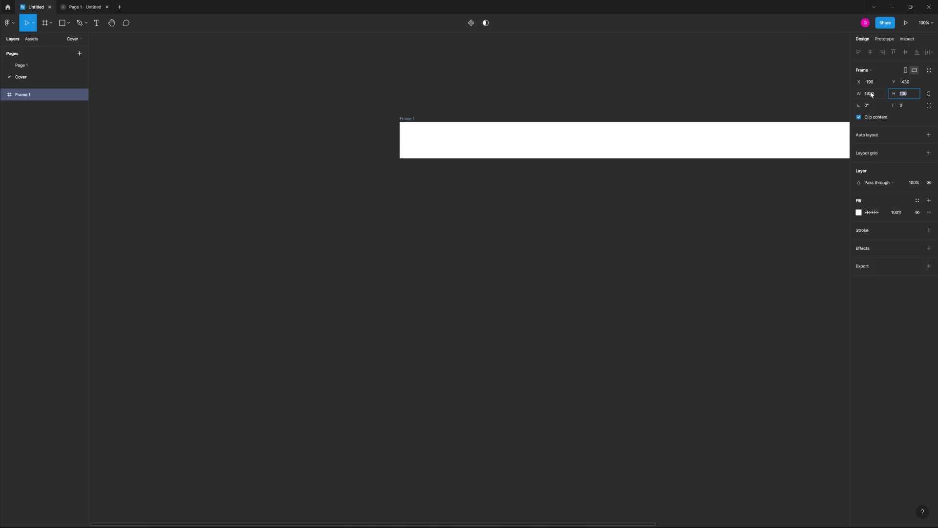
type("960")
key("Return")
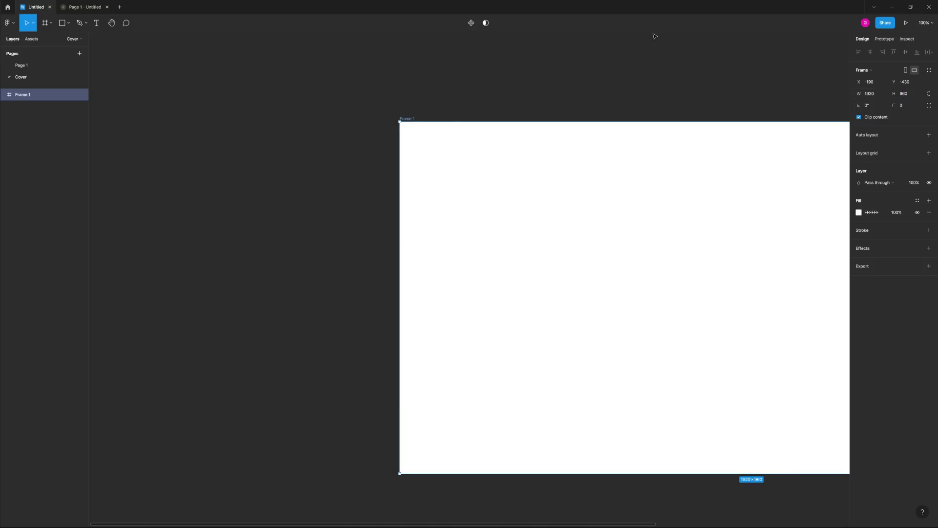
Fill Frame 1 with the dark 181818 document colour
left_click(490, 79)
scroll(391, 80, "right", 3)
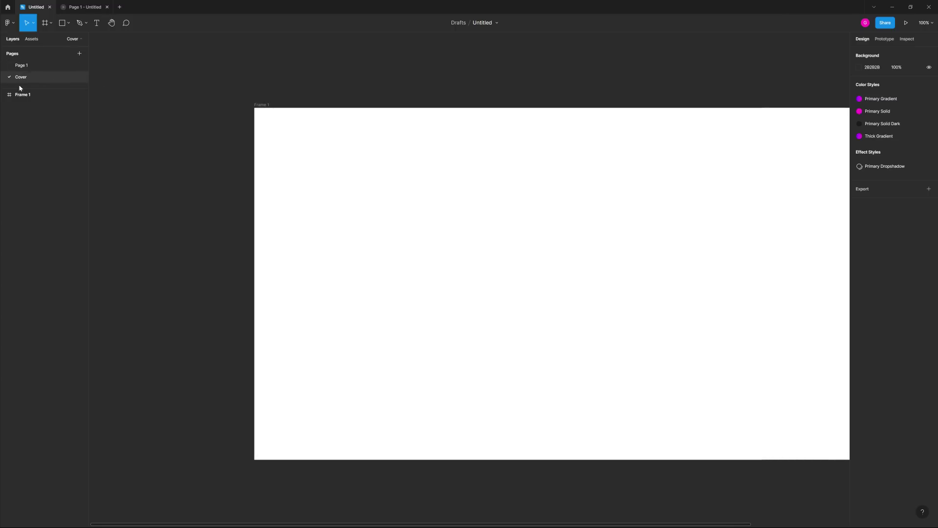
scroll(533, 70, "right", 4)
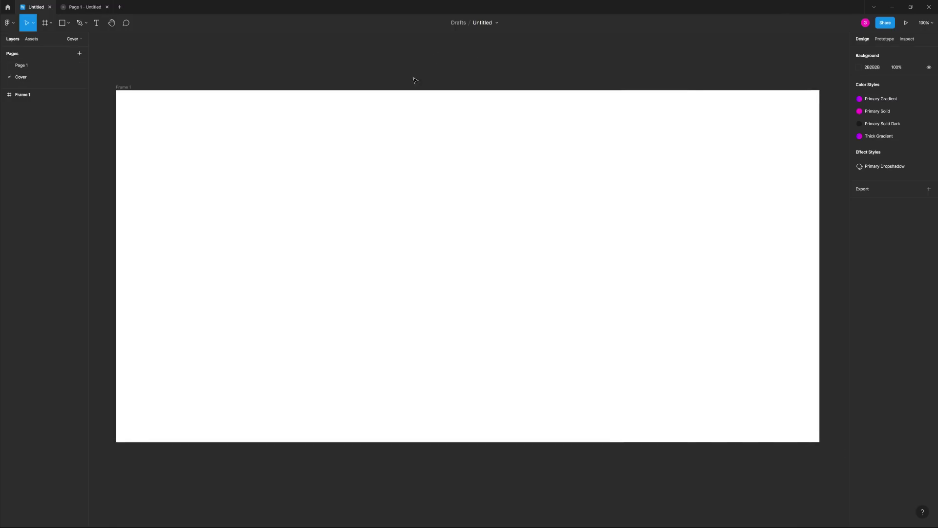
left_click(331, 124)
scroll(381, 68, "down", 3)
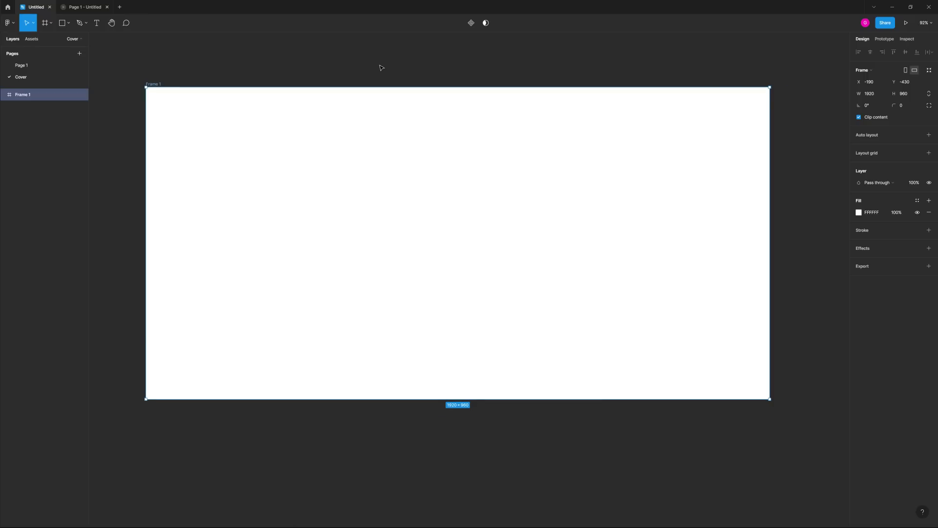
scroll(381, 67, "left", 2)
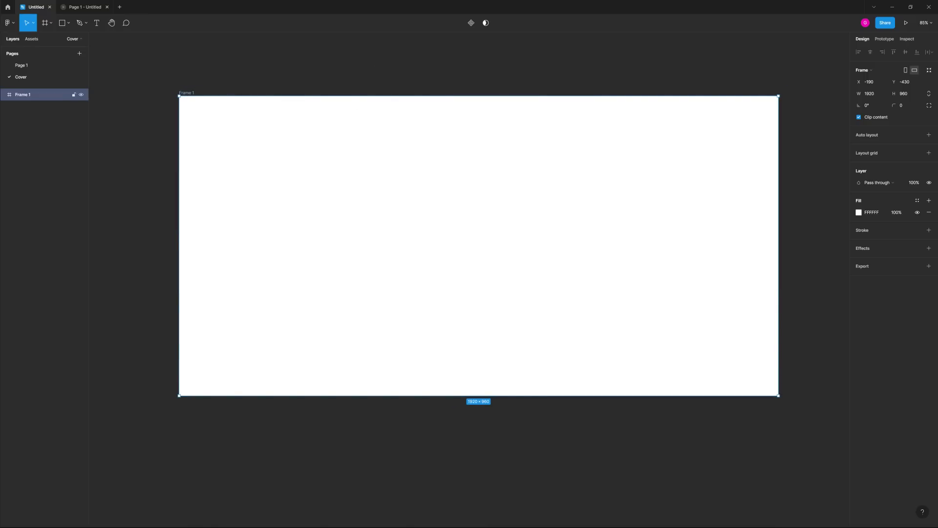
left_click(318, 80)
left_click(188, 94)
left_click(858, 213)
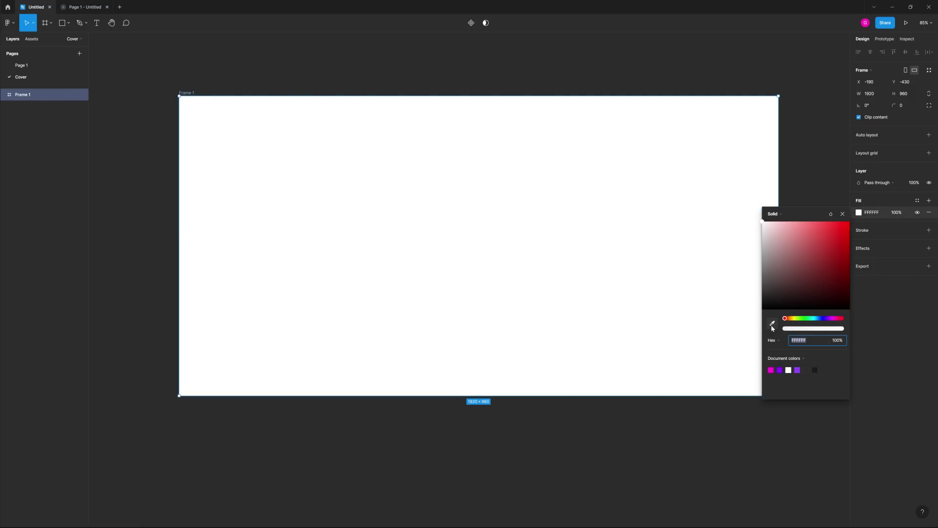
left_click(815, 370)
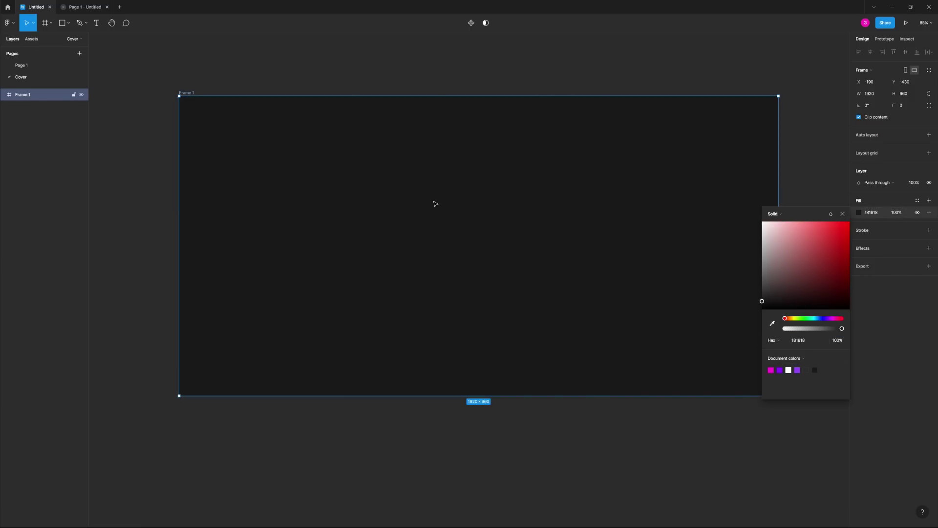
left_click(349, 61)
left_click(96, 23)
Type SYNTHWAVE inside the frame and fill it with the Primary Gradient style
left_click(361, 223)
type("SYNTHWAVE")
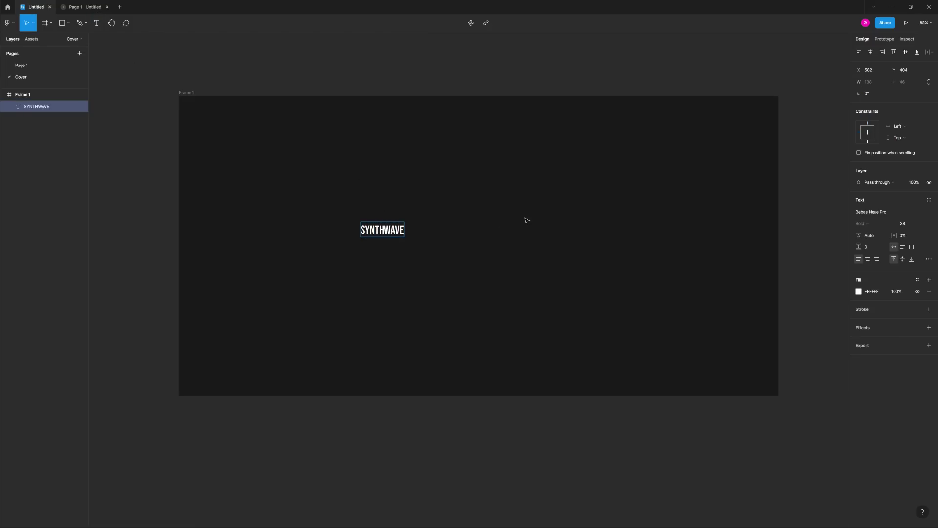
key("Escape")
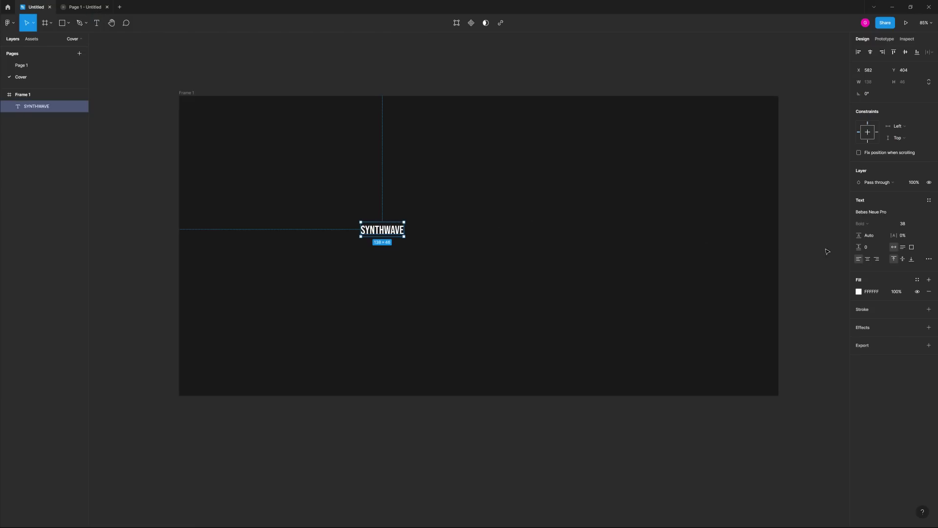
left_click(858, 291)
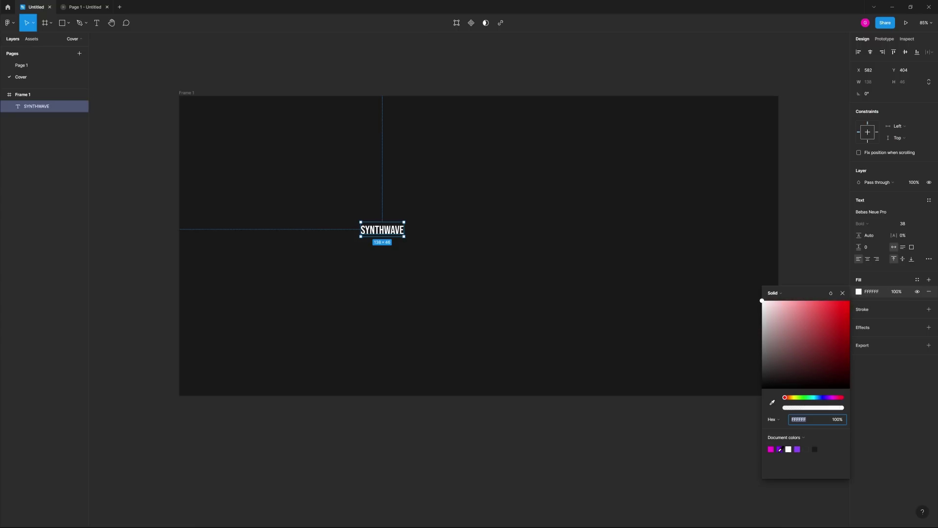
left_click(774, 293)
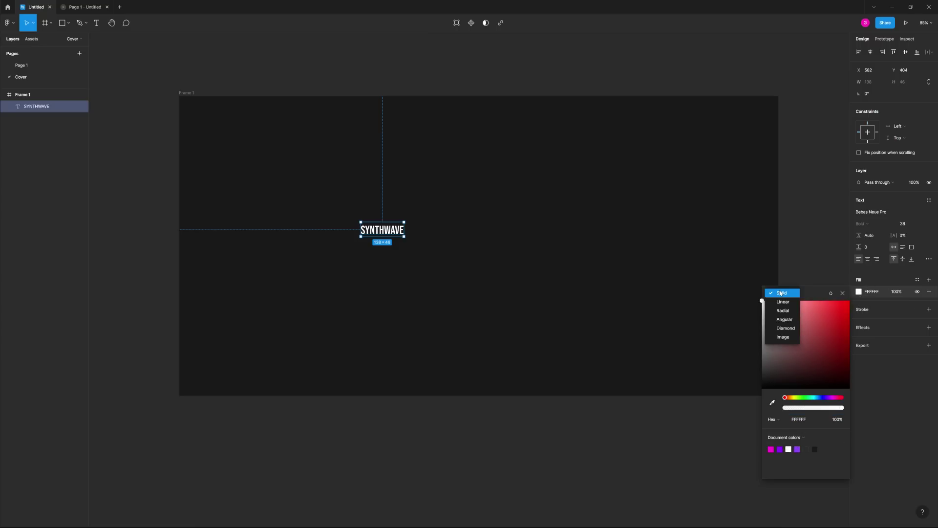
left_click(780, 293)
left_click(919, 281)
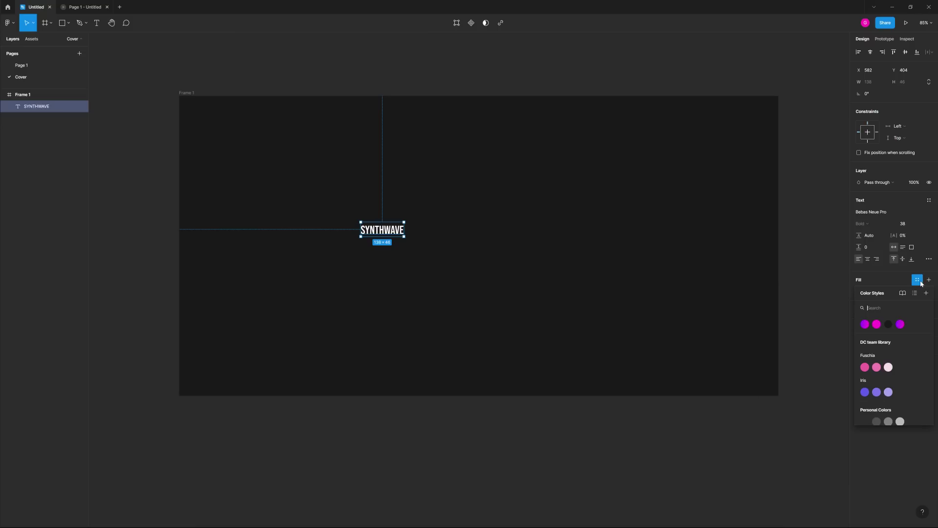
left_click(864, 324)
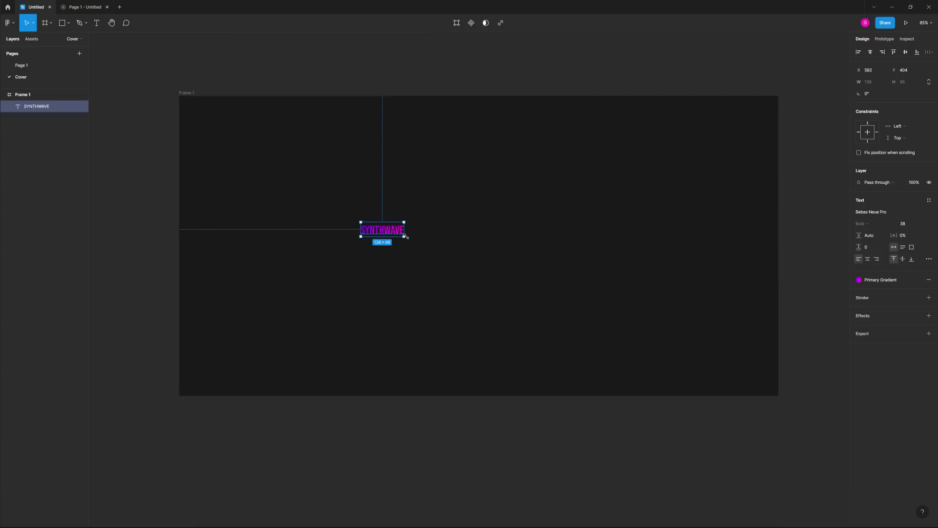
Set SYNTHWAVE to font size 150 and move it up above centre
left_click(912, 224)
type("150")
key("Return")
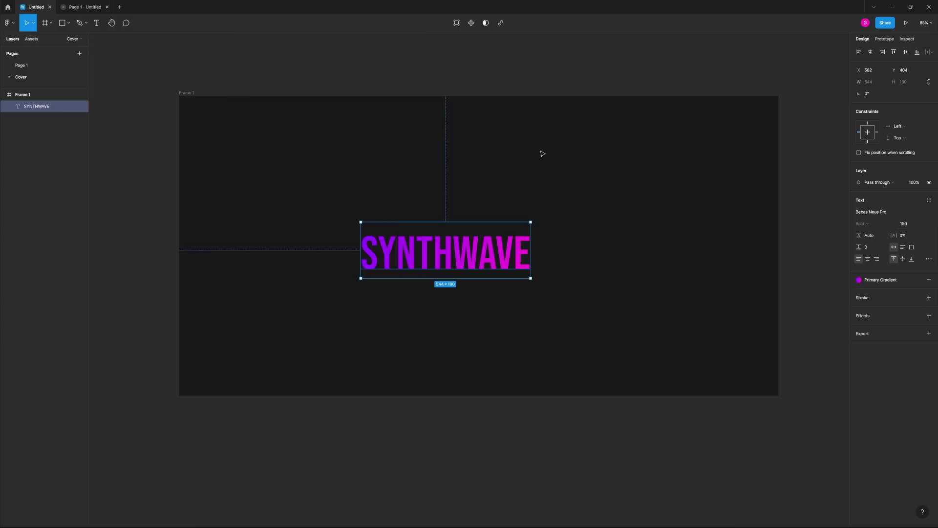
left_click_drag(444, 249, 483, 272)
Retype the lower copy as 'ui kit' and give it a solid white fill instead of the gradient
double_click(499, 265)
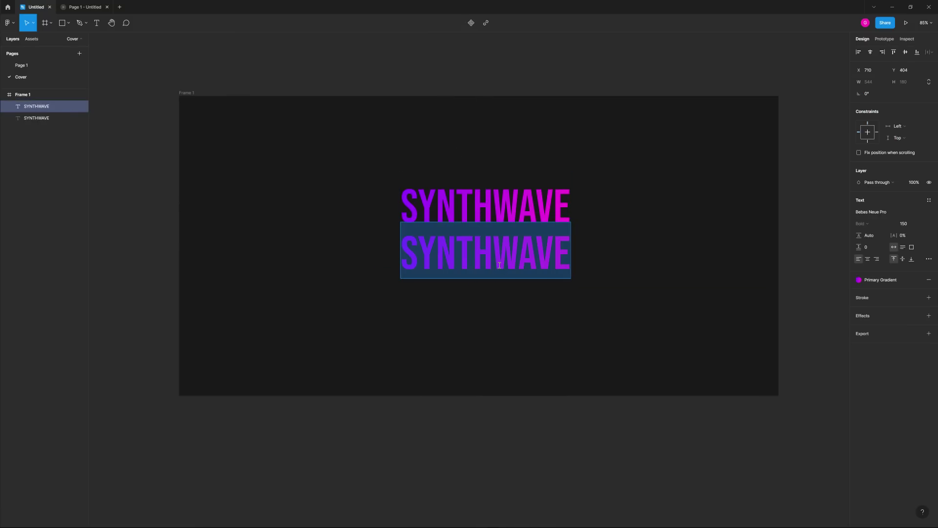
type("ui kit")
key("Escape")
left_click(917, 280)
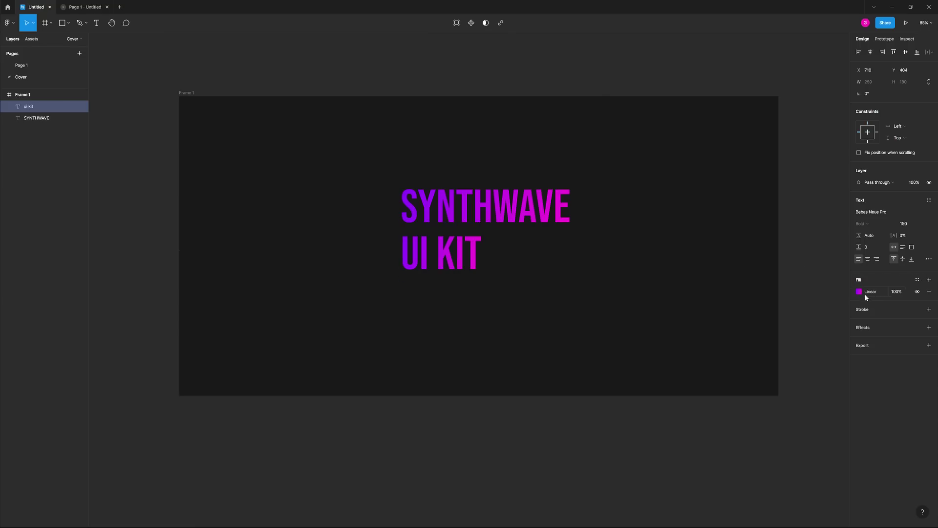
left_click(858, 292)
left_click_drag(802, 384, 762, 327)
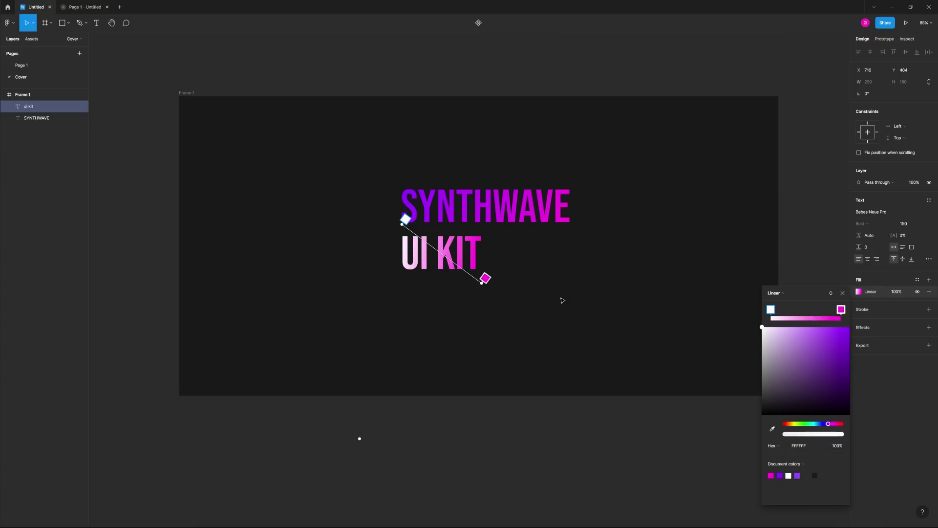
left_click(776, 294)
left_click(777, 283)
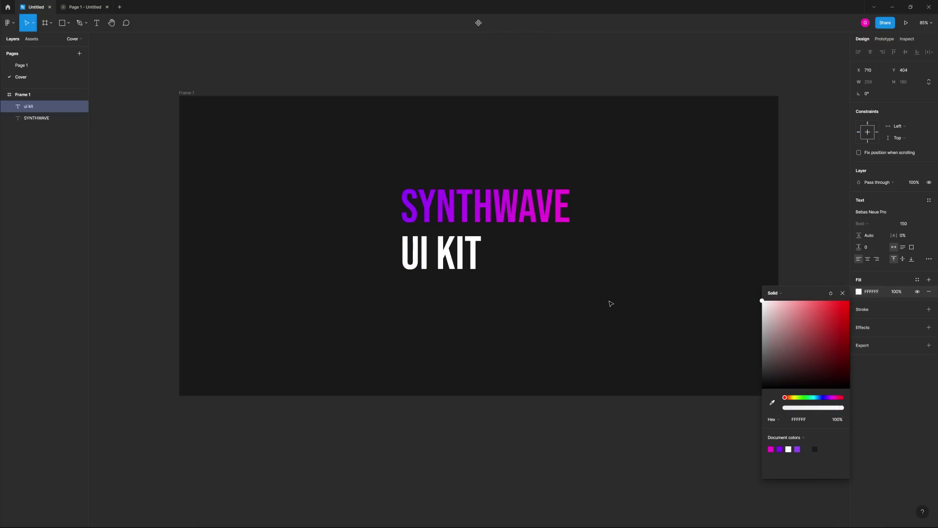
Set UI KIT to font size 80 and nudge it down beneath SYNTHWAVE
left_click(436, 262)
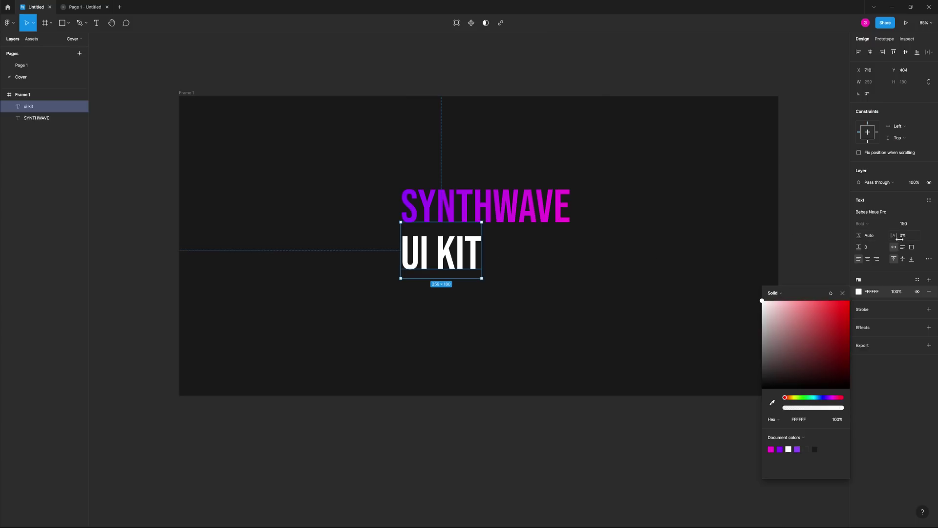
left_click(905, 224)
type("80")
key("Return")
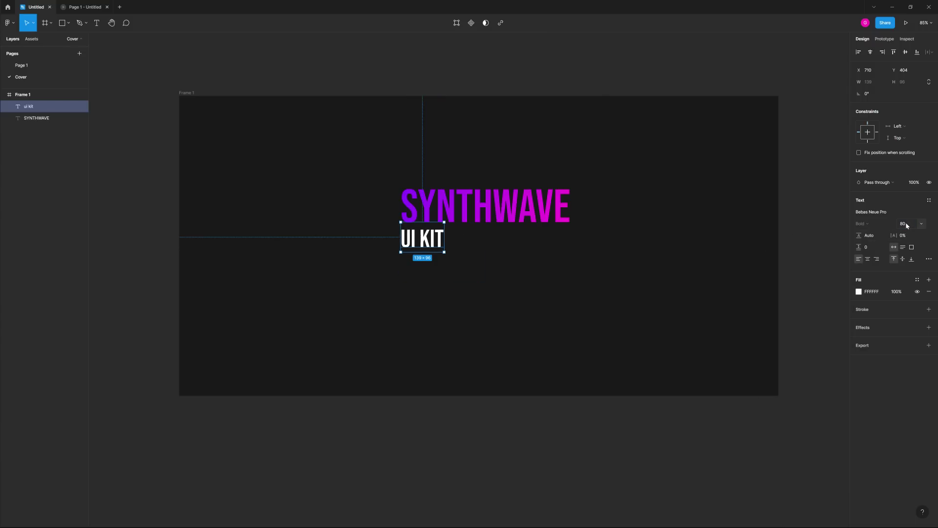
left_click(569, 272)
left_click(427, 248)
key("shift+Down")
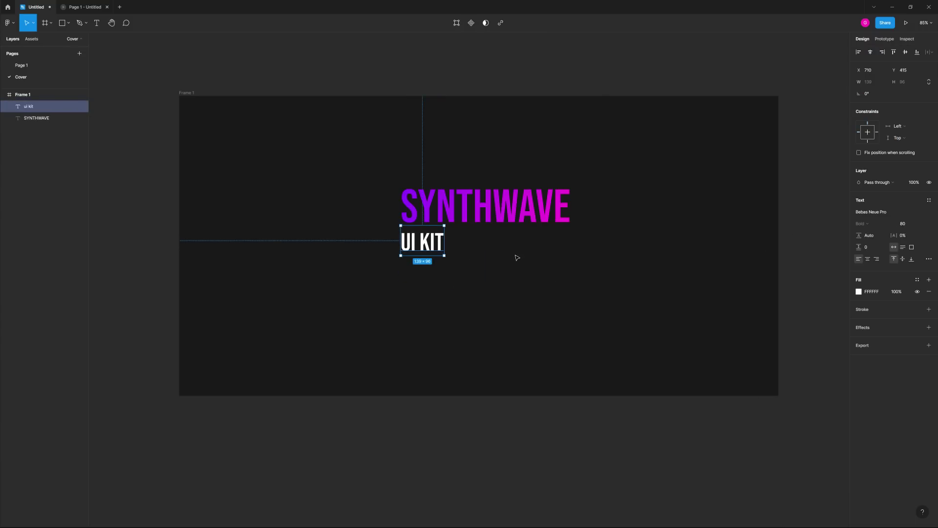
left_click(515, 257)
Bring the news card and component examples from Page 1 into the Cover frame, placed right and up
left_click(22, 65)
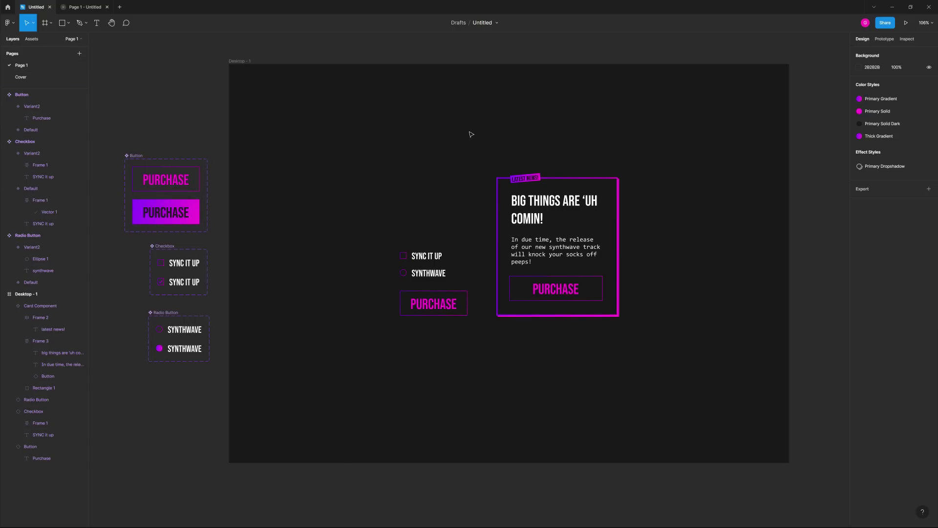
left_click_drag(376, 143, 710, 389)
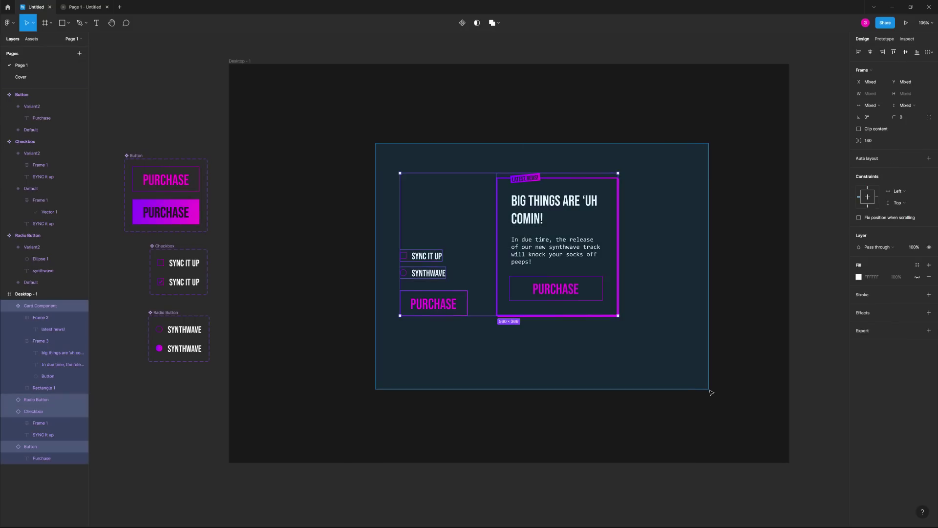
left_click(42, 77)
key("ctrl+v")
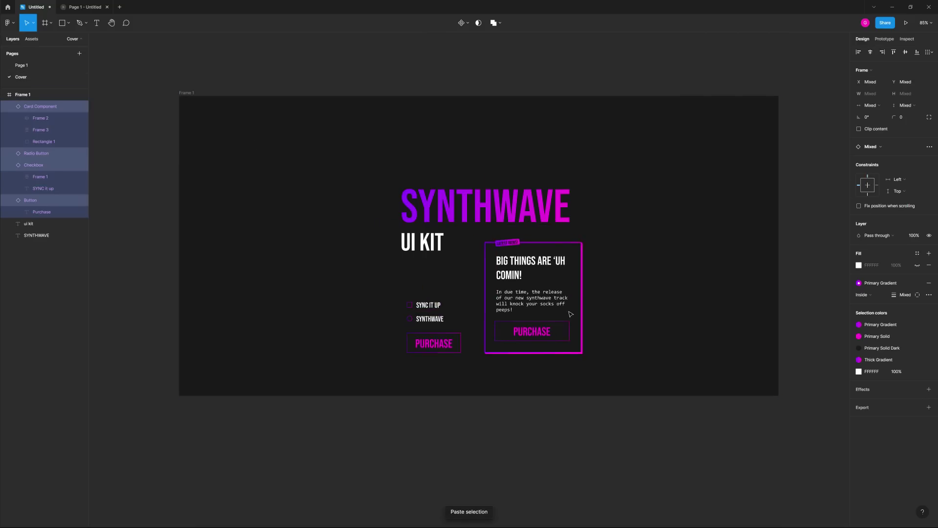
left_click_drag(569, 314, 684, 257)
Zoom in on the pasted news card and take a screen capture of it
left_click(717, 302)
left_click(679, 284)
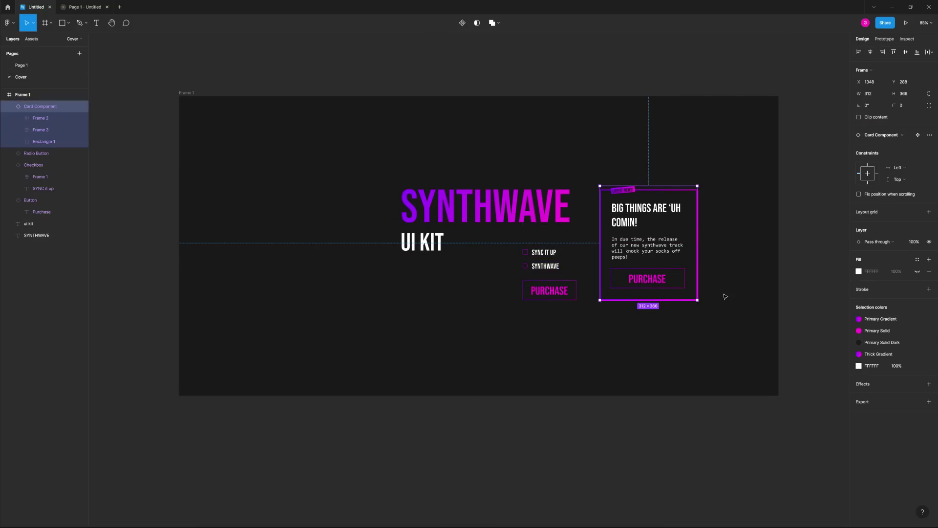
scroll(743, 297, "right", 3)
scroll(628, 289, "up", 5)
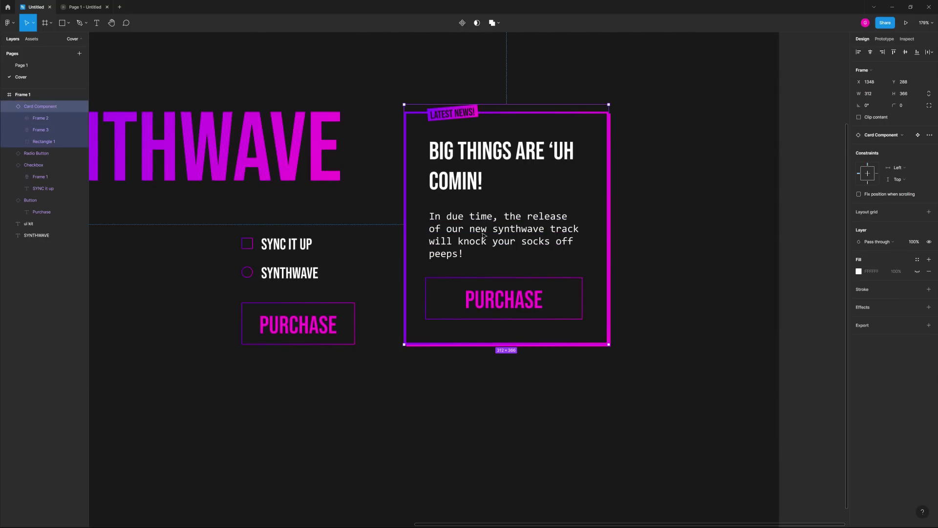
scroll(635, 255, "up", 1)
scroll(635, 264, "up", 4)
scroll(688, 295, "left", 1)
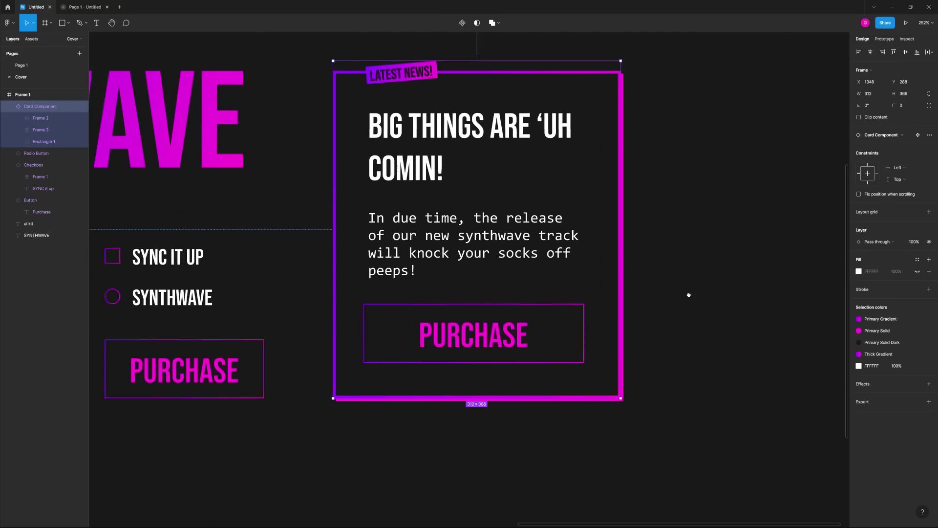
scroll(688, 295, "left", 2)
scroll(689, 294, "up", 2)
left_click(722, 321)
key("Print")
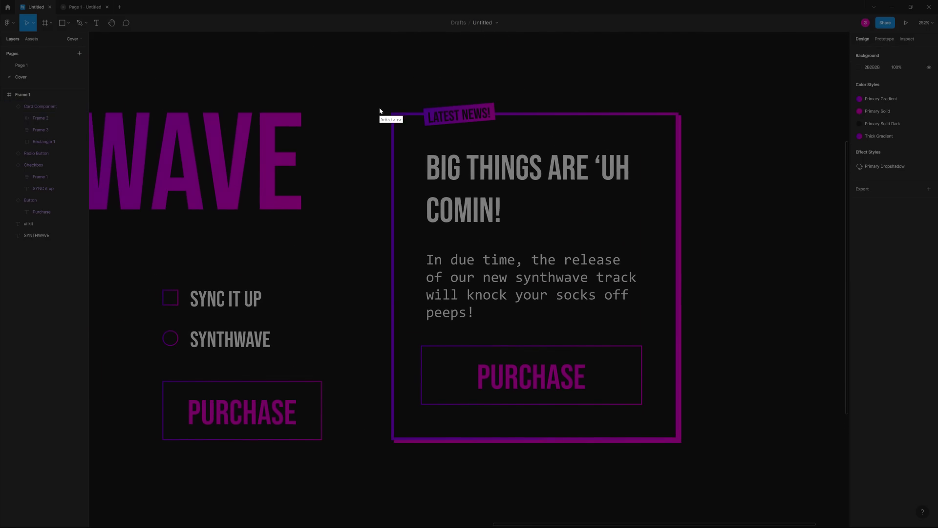
left_click_drag(370, 95, 701, 456)
Delete the pasted controls group and news card, and paste the card screenshot instead
scroll(684, 405, "down", 6)
left_click_drag(532, 391, 416, 332)
key("Delete")
left_click(663, 264)
key("Delete")
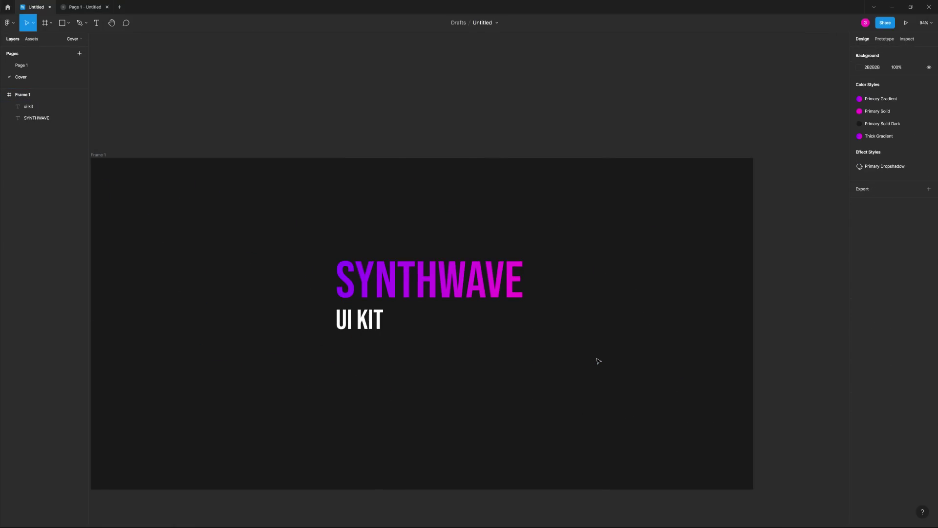
key("ctrl+v")
key("shift+2")
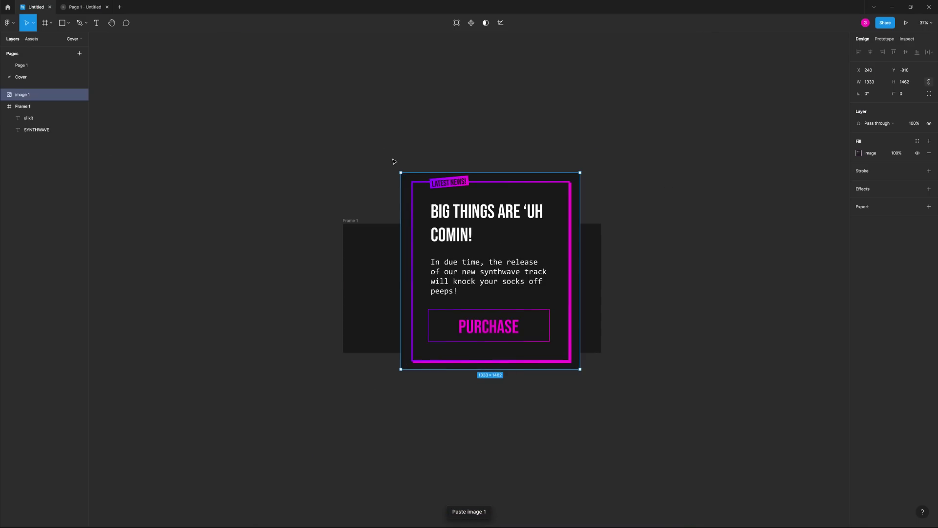
Shrink the screenshot, tilt it about 30 degrees and nest it inside Frame 1 for clipping
left_click_drag(398, 170, 440, 216)
left_click_drag(496, 268, 541, 274)
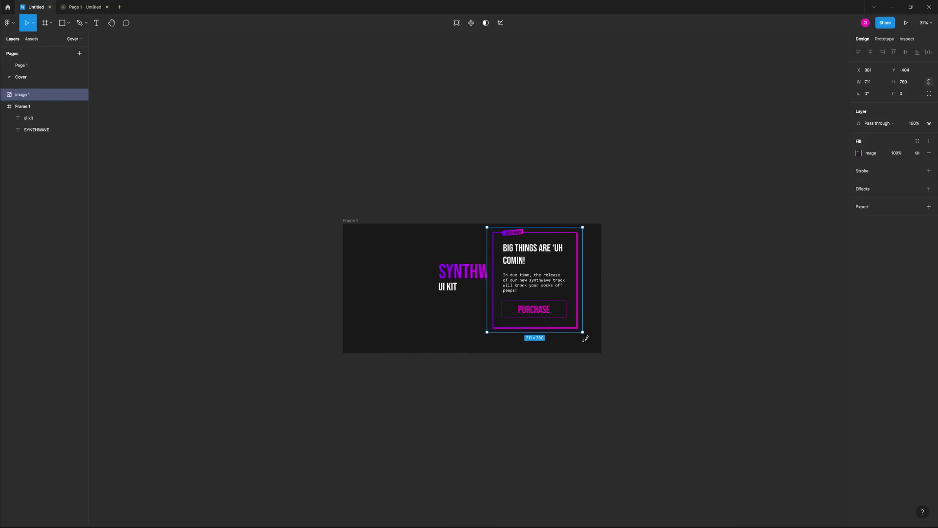
left_click_drag(584, 335, 557, 360)
left_click_drag(537, 321, 560, 347)
left_click_drag(26, 99, 30, 114)
left_click(419, 159)
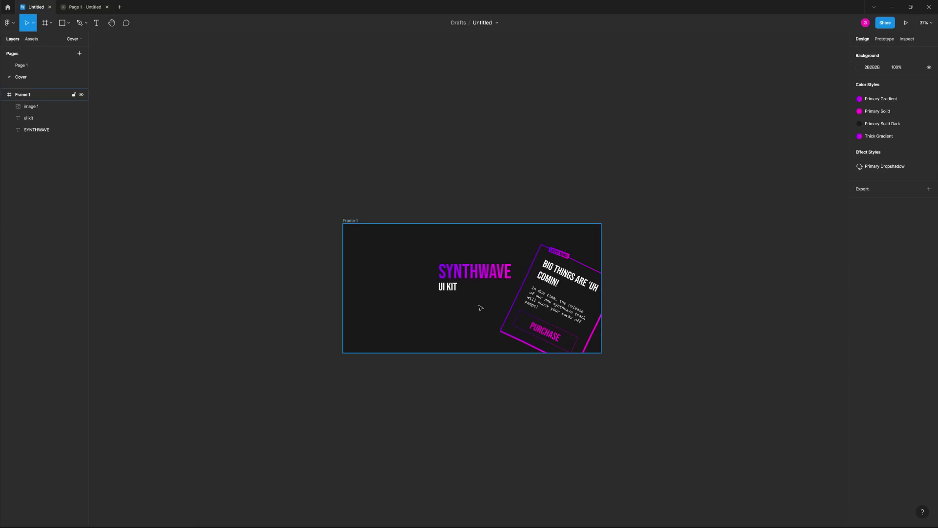
Shift SYNTHWAVE and UI KIT left and enlarge the tilted screenshot past the right edge
scroll(480, 303, "up", 5)
left_click_drag(376, 228, 385, 256)
left_click(523, 205)
left_click(596, 229)
left_click_drag(580, 196, 579, 168)
left_click_drag(596, 216, 570, 202)
left_click_drag(540, 159, 536, 149)
left_click(389, 333)
scroll(440, 325, "up", 3)
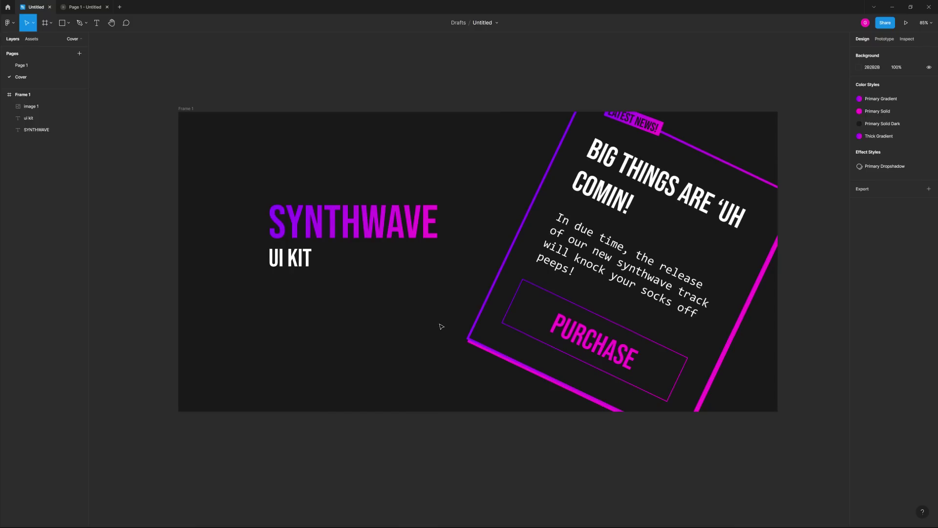
scroll(432, 325, "right", 3)
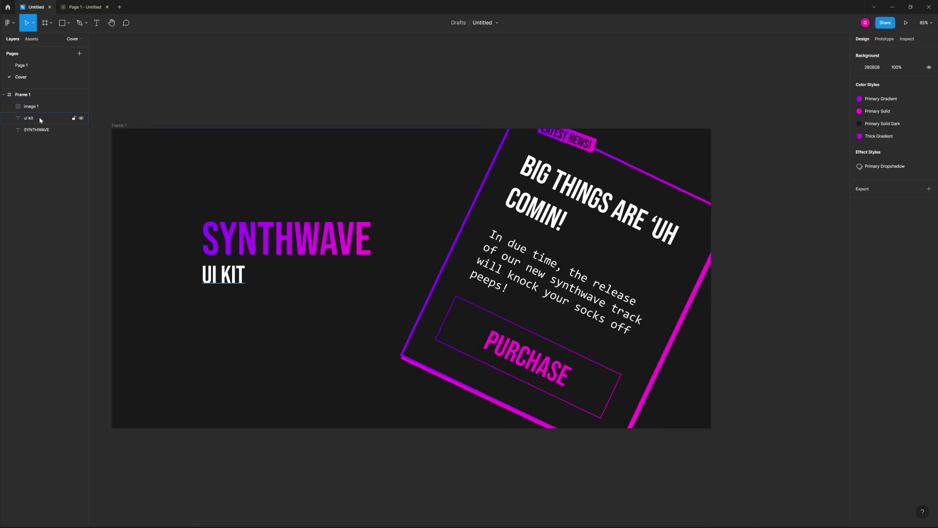
Rename Page 1 to Design
left_click(21, 67)
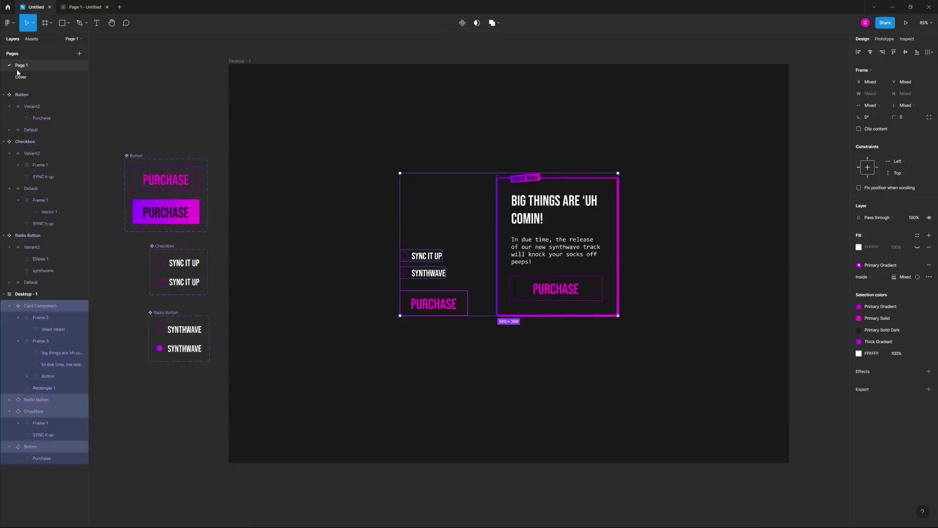
double_click(23, 70)
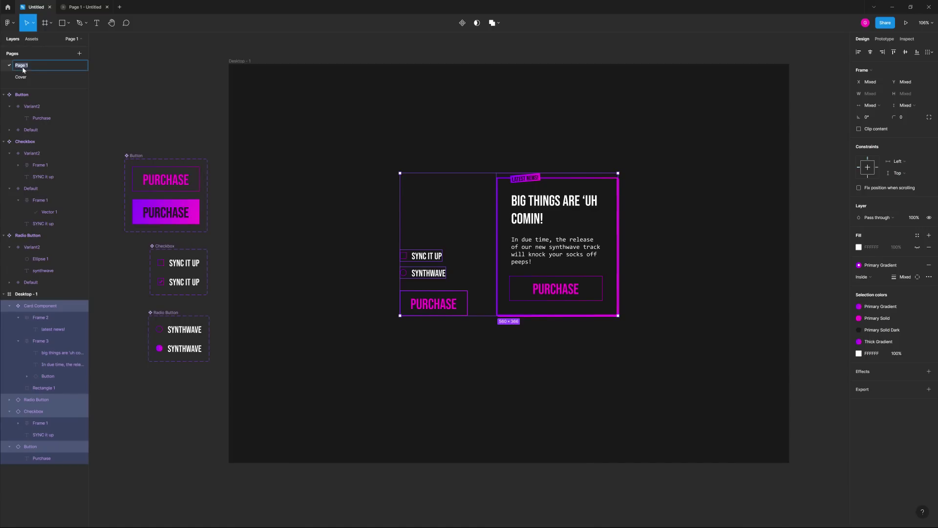
type("Design")
key("Return")
Copy the news card's body paragraph and paste it below UI KIT on the Cover
left_click(457, 256)
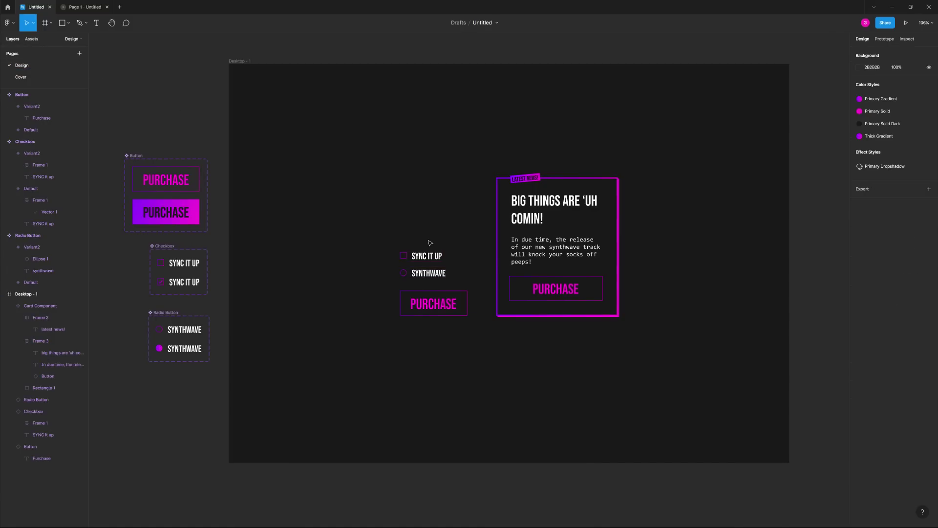
double_click(531, 249)
left_click(531, 249)
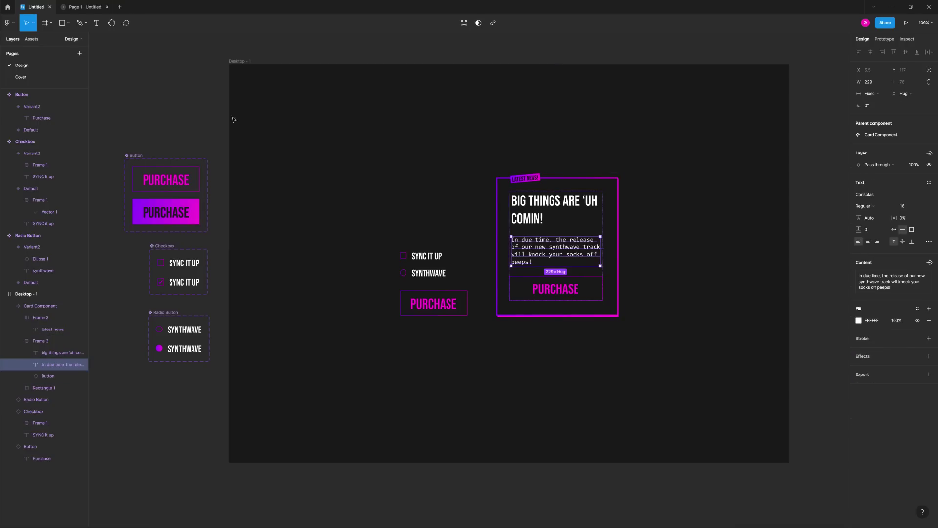
left_click(21, 76)
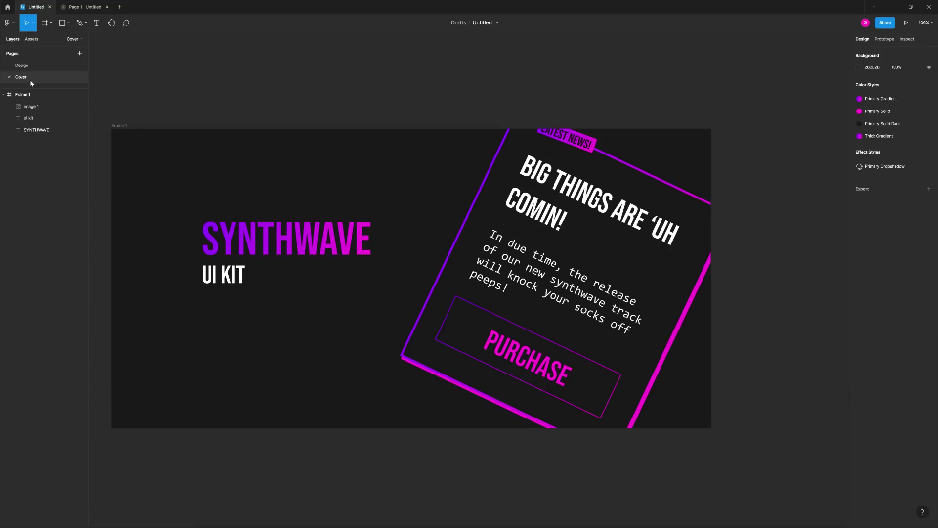
key("ctrl+v")
left_click_drag(454, 278, 350, 349)
Set the paragraph to size 29 and reword it 'From the DesignCourse tutorial on creating UI Kits for Figma.'
left_click(904, 223)
type("32")
key("Return")
key("Down")
key("Down")
key("Down")
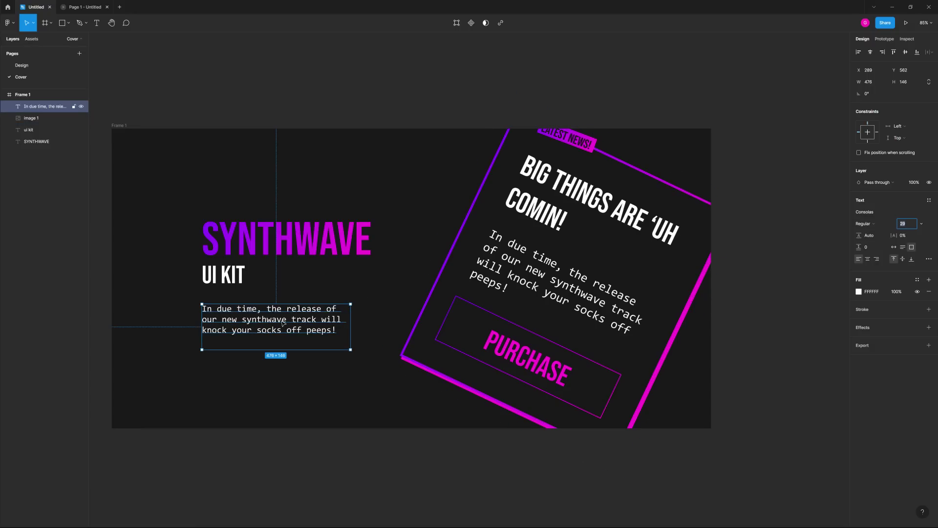
double_click(282, 320)
type("F")
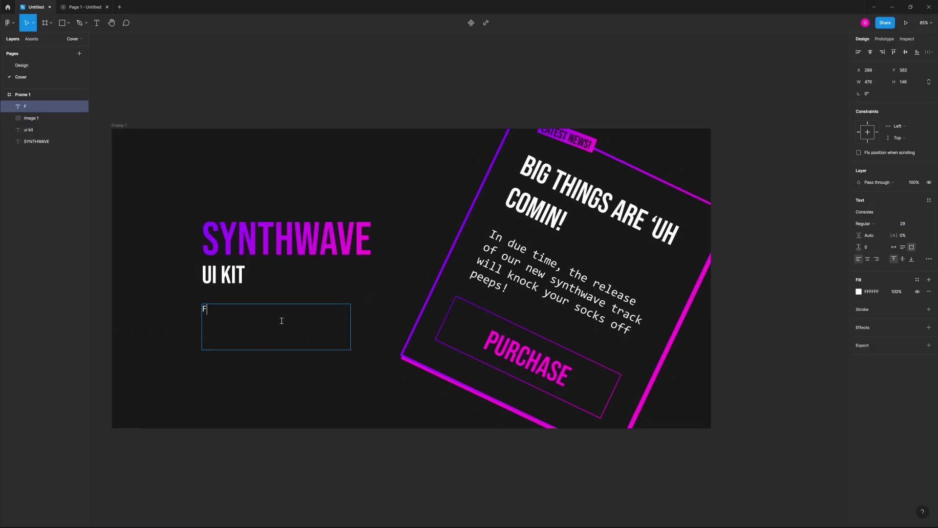
type("rom the DesignCourse tutorial on creating UI Kits for Figma.")
key("Escape")
left_click(321, 178)
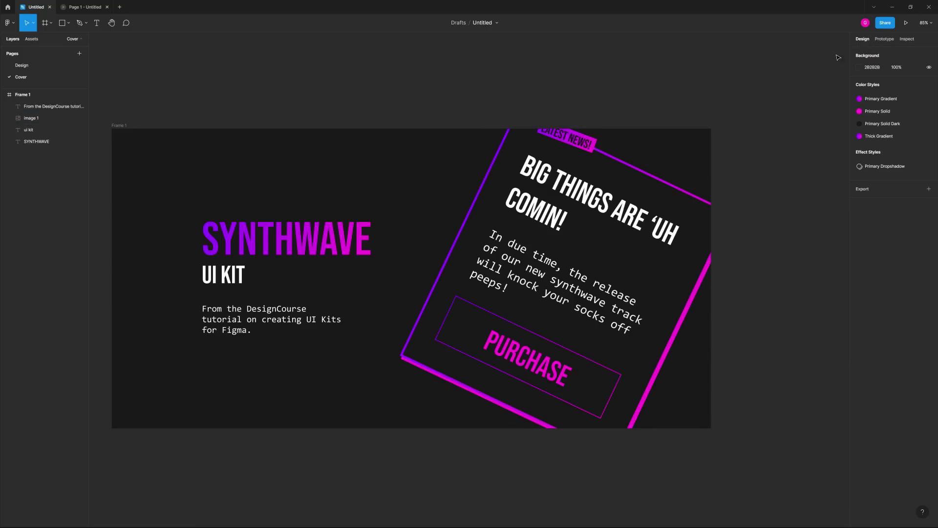
Start a Community publish named Synthwave UI Kit with a short Synthwave-aesthetic description
left_click(885, 23)
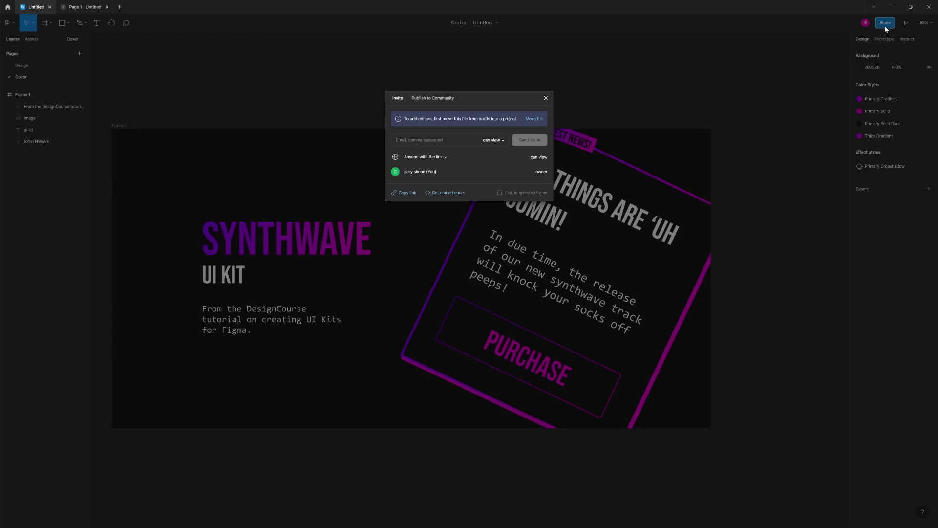
left_click(430, 98)
left_click(530, 219)
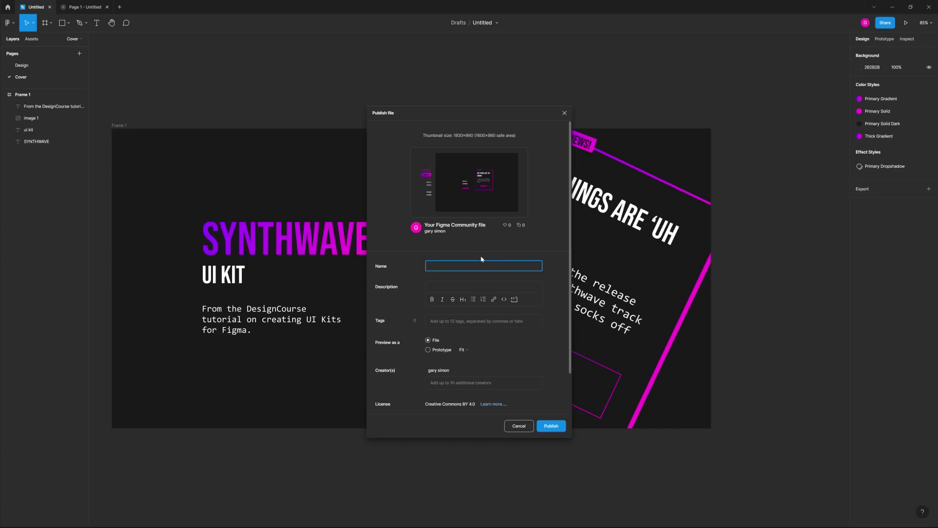
type("Synthwave UI Kit")
key("Tab")
type("A simple UI Kit with the S")
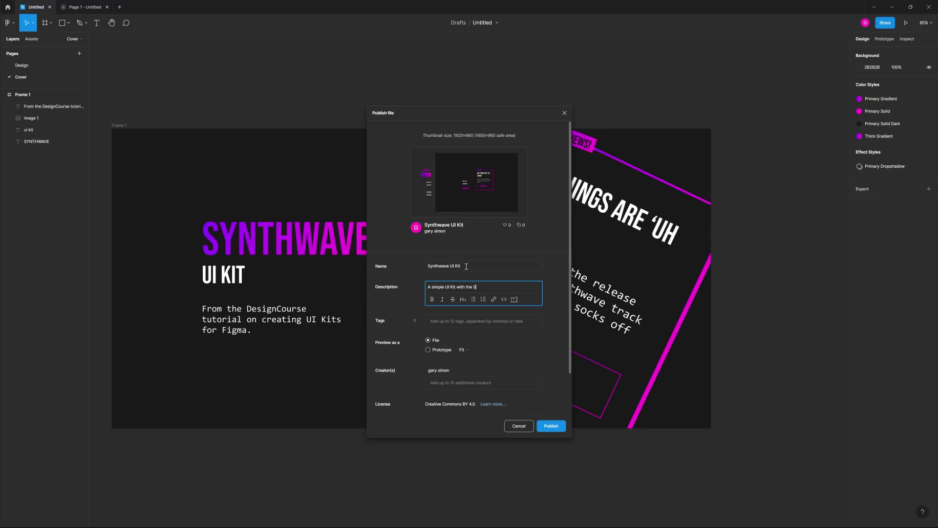
type("ynthwave Sesthetic")
Tag it synthwave, retrowave, sci fi and edm, drop the misspelled electronci tag, and submit
left_click(465, 323)
type("synthwave")
key("Return")
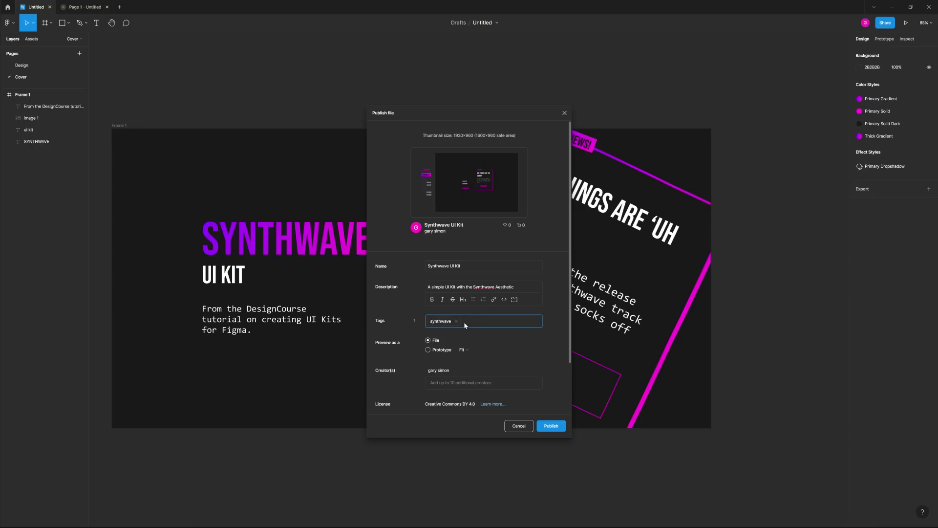
type("retrowave sci fi")
key("Return")
type("sci-fi ")
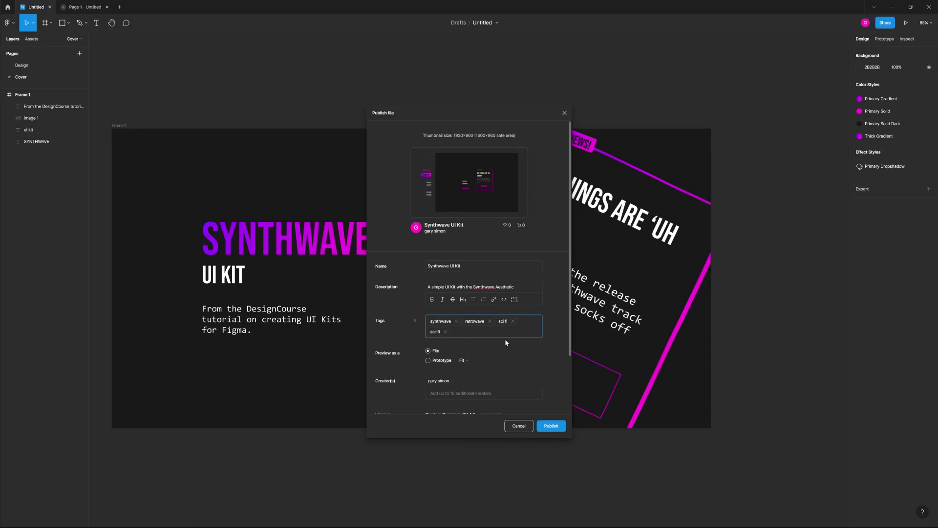
type("electronci edm")
key("Return")
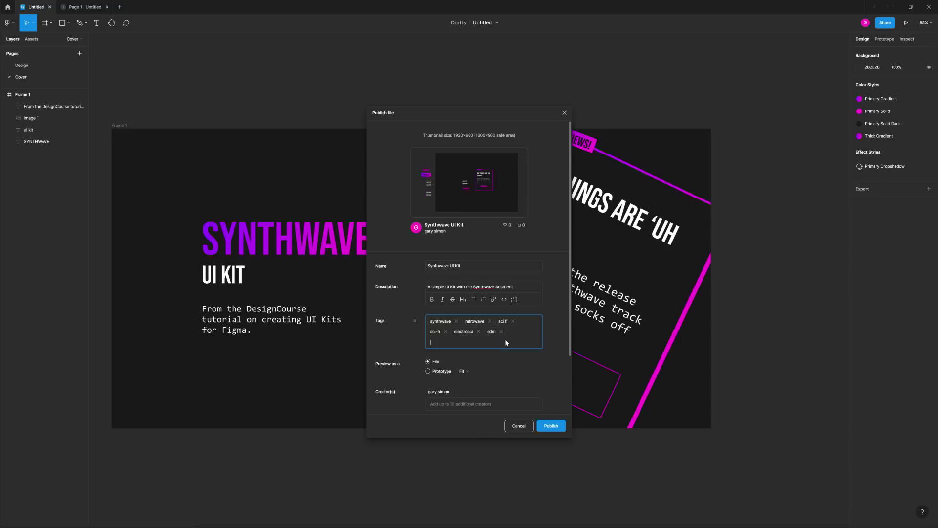
left_click(479, 332)
key("BackSpace")
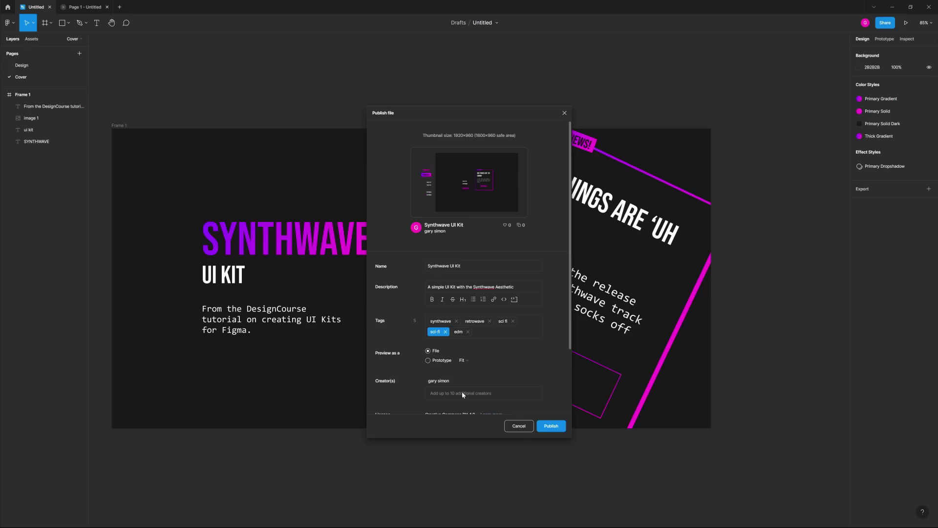
scroll(462, 391, "down", 2)
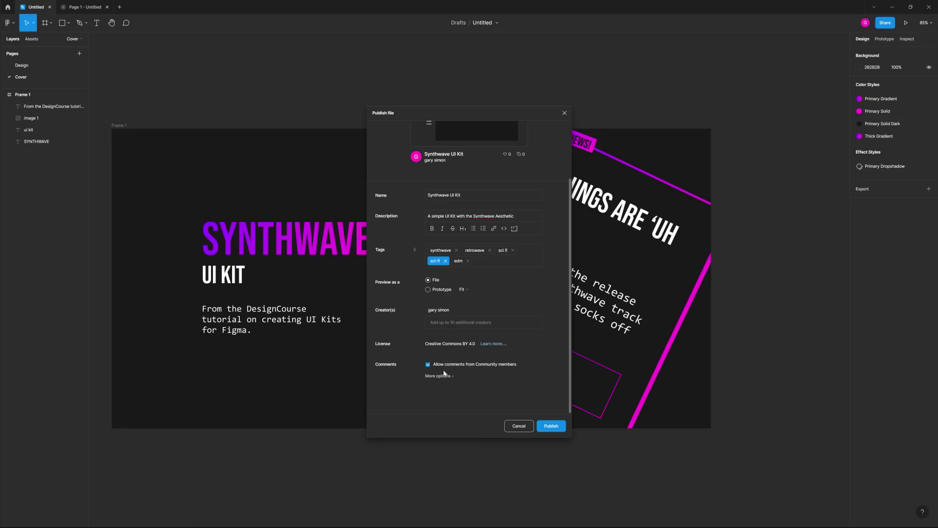
left_click(550, 425)
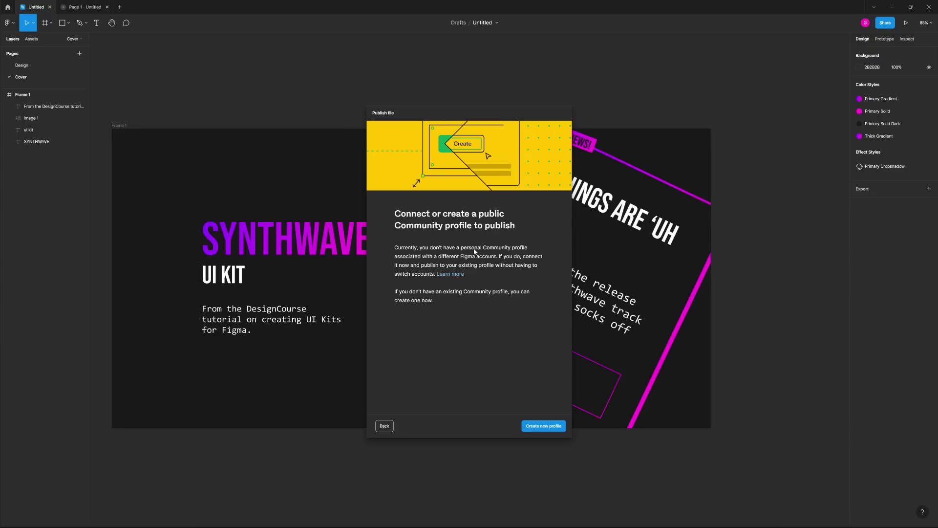
Create and save a new Community profile handle, then view the published file's page
left_click(536, 427)
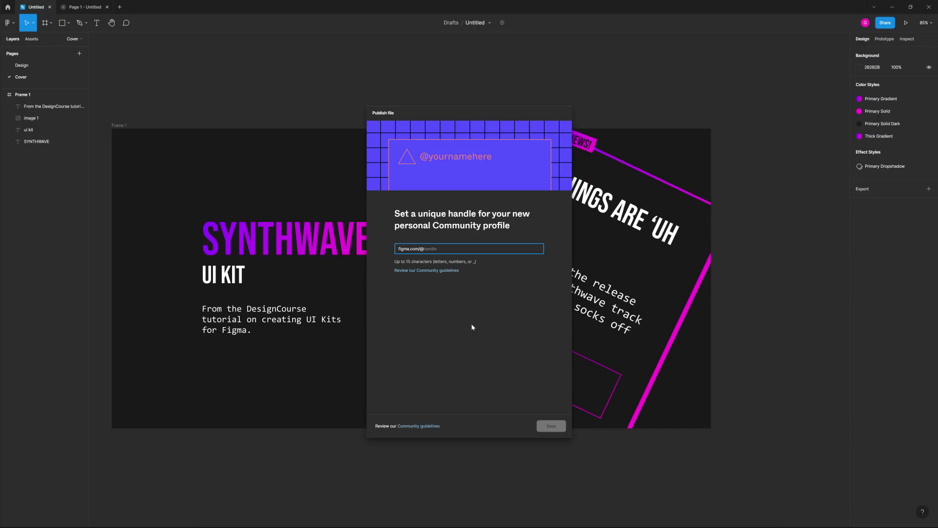
type("designcourse")
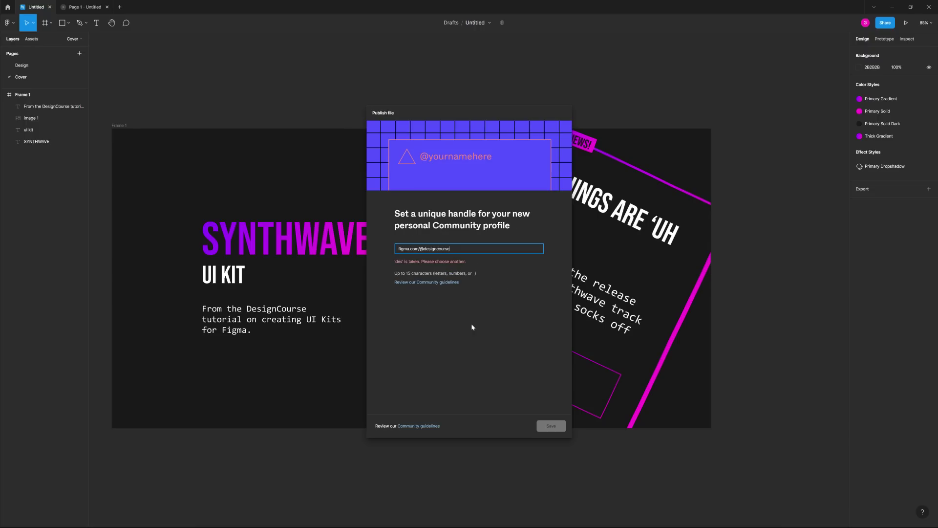
left_click(552, 427)
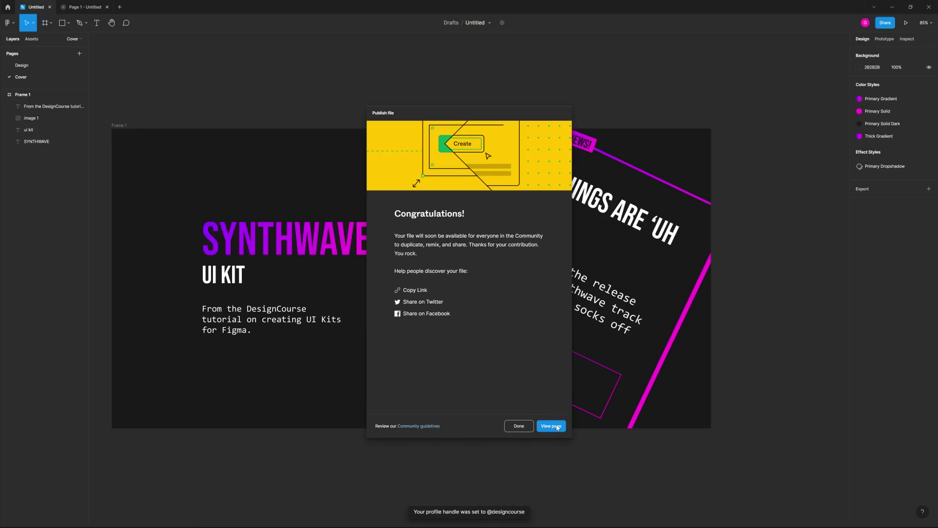
left_click(552, 426)
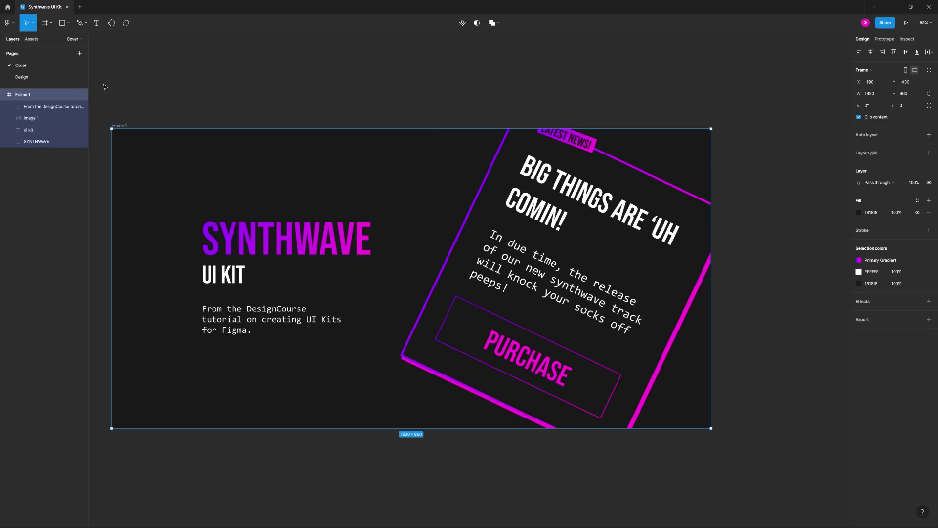
Set Frame 1 as the file's thumbnail
right_click(27, 96)
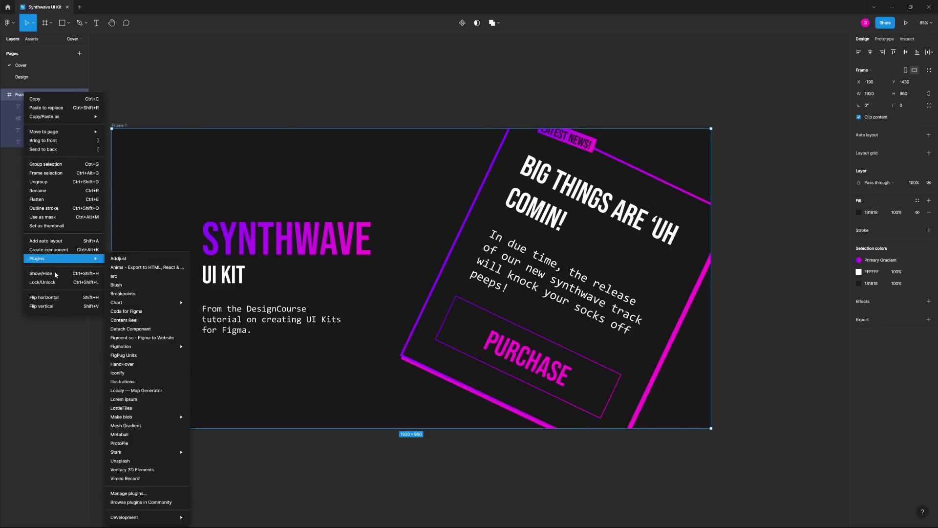
left_click(46, 225)
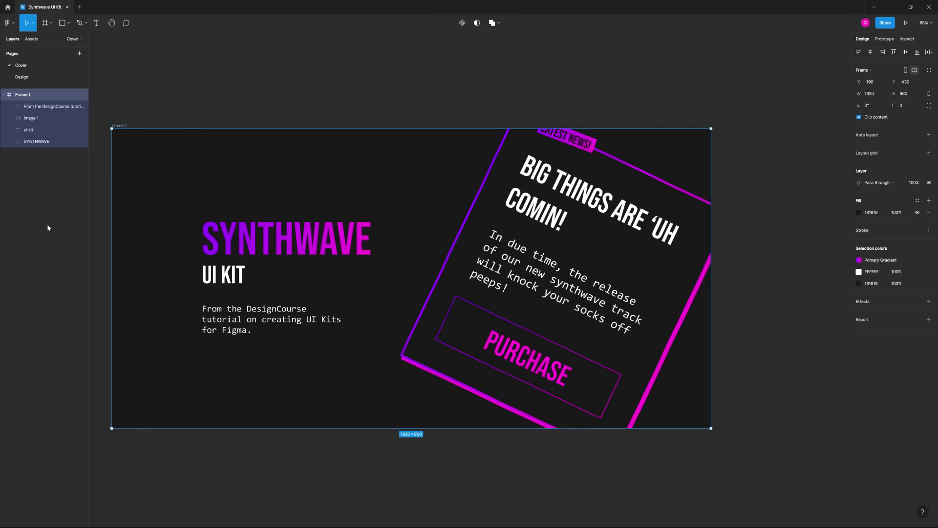
left_click(456, 60)
key("shift+0")
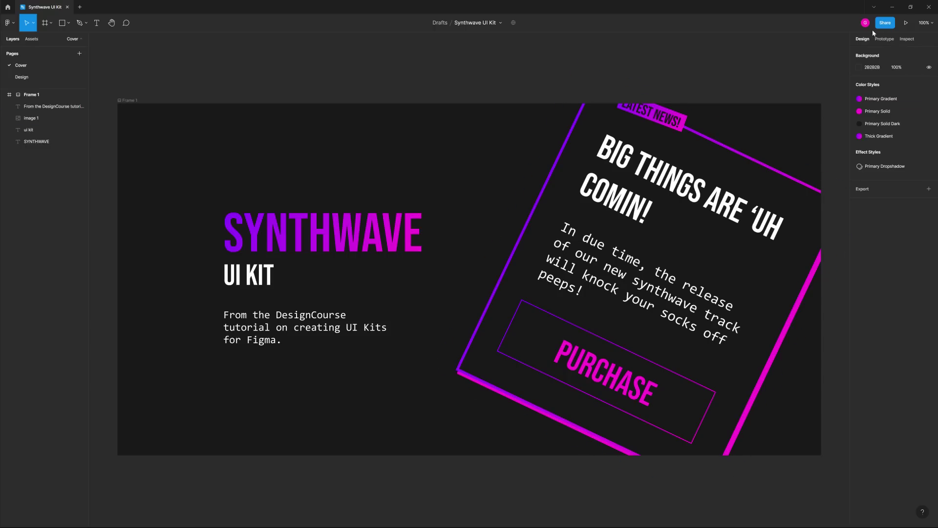
Publish an update of the Synthwave UI Kit to the Community and close the confirmation
left_click(888, 24)
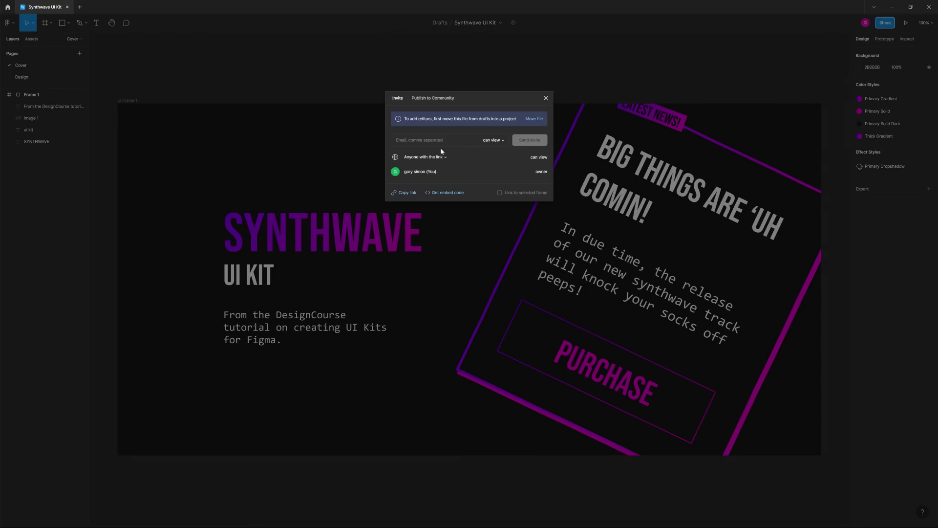
left_click(428, 100)
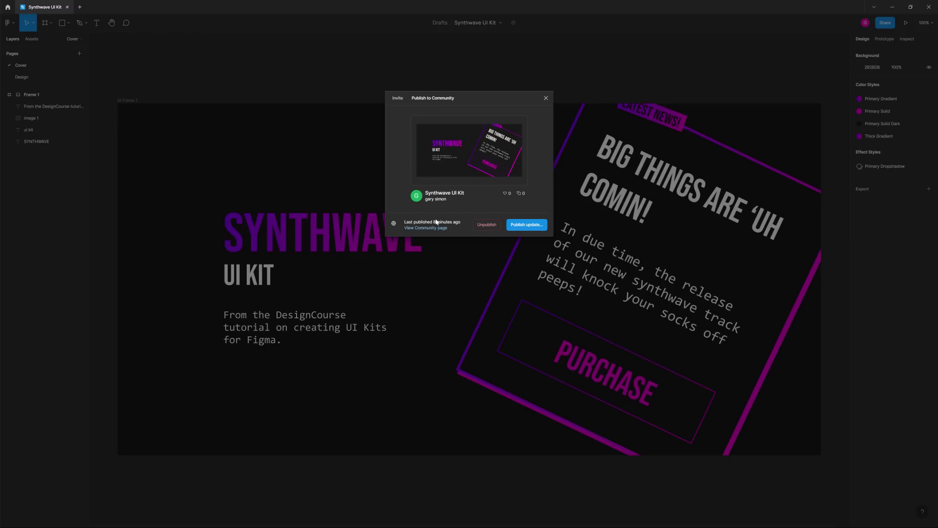
left_click(528, 226)
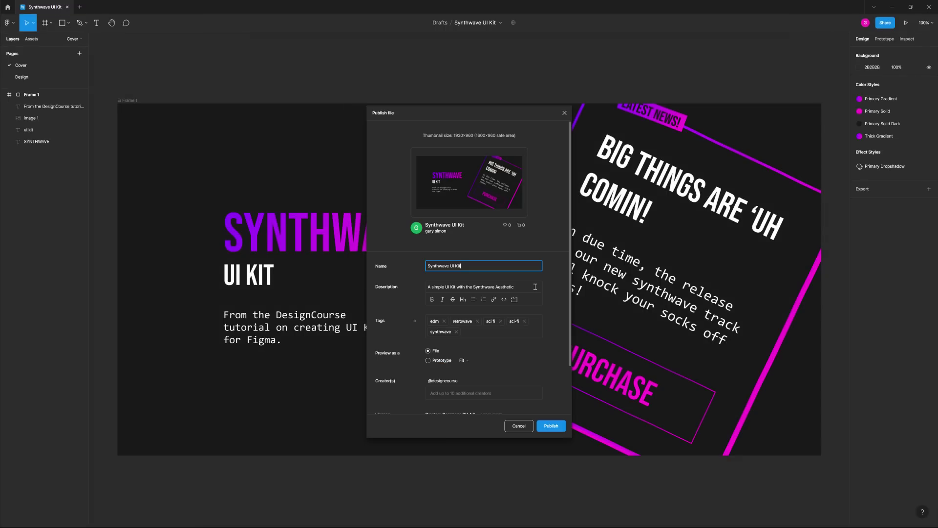
scroll(498, 323, "down", 2)
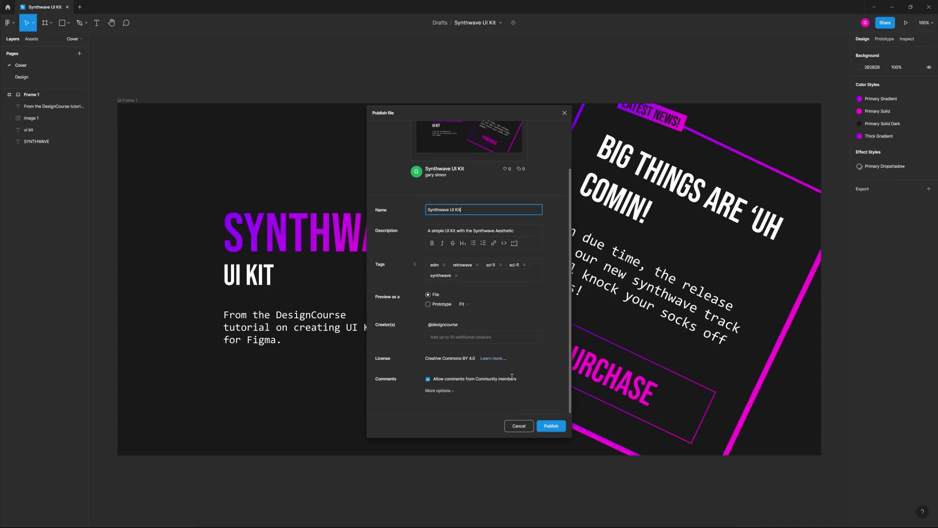
left_click(551, 427)
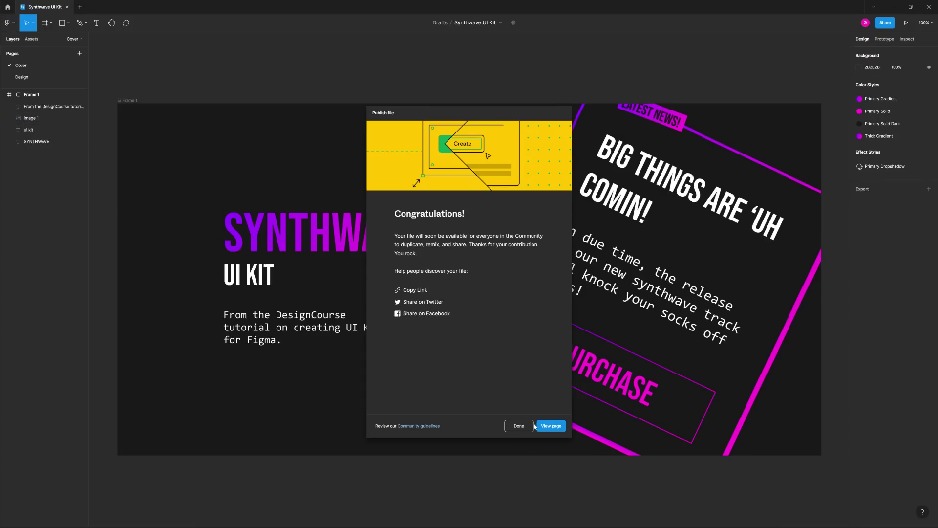
left_click(519, 426)
left_click(9, 23)
Search Figma Community for 'synthwave' from the files home screen
left_click(8, 8)
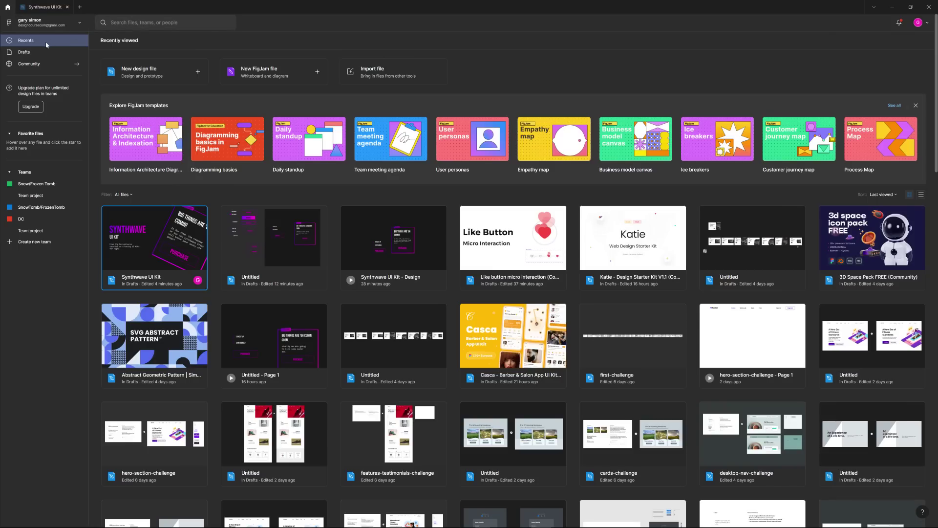
left_click(29, 63)
left_click(461, 132)
type("synthwave")
key("Return")
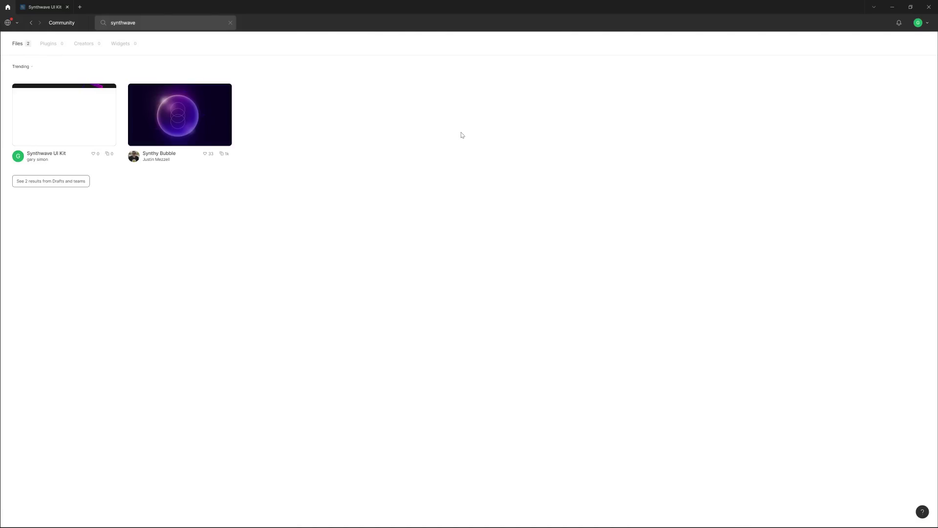
Open the Synthwave UI Kit listing and close the viewer's page list to see its cover
left_click(68, 120)
mouse_move(474, 178)
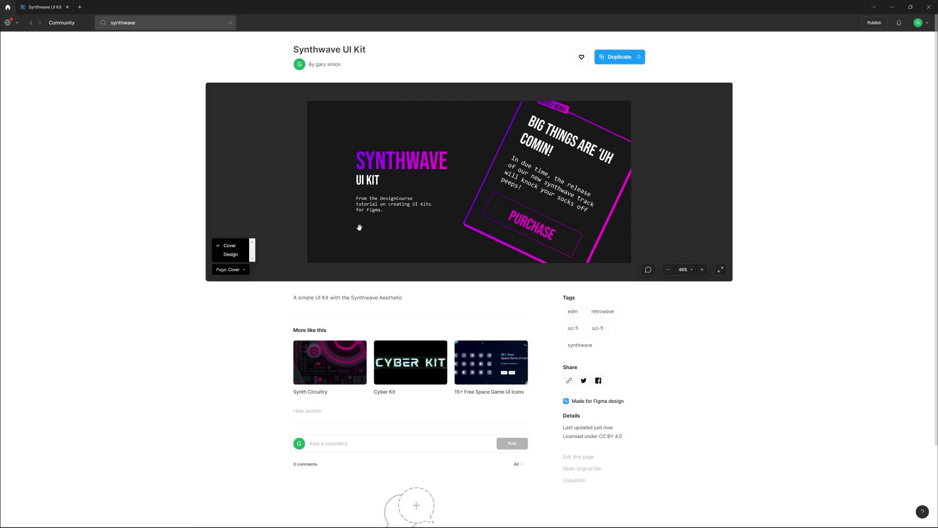
left_click(816, 242)
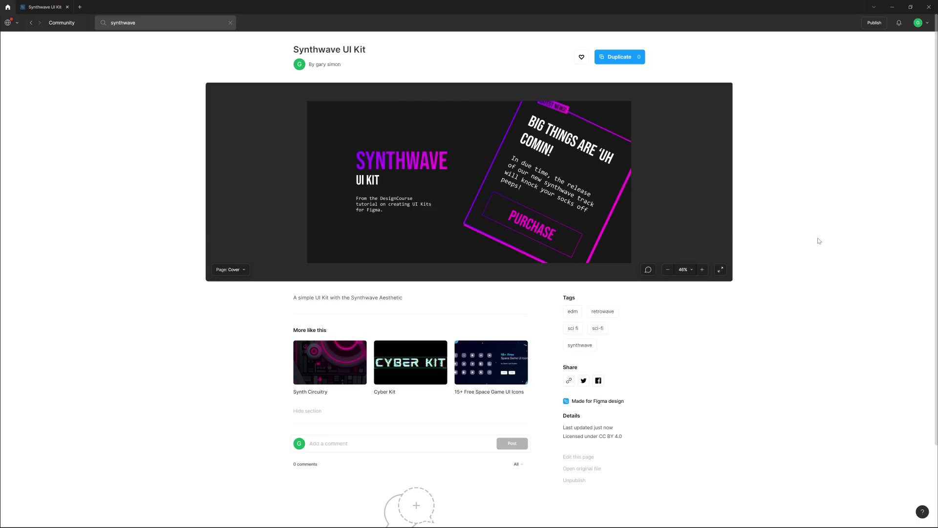